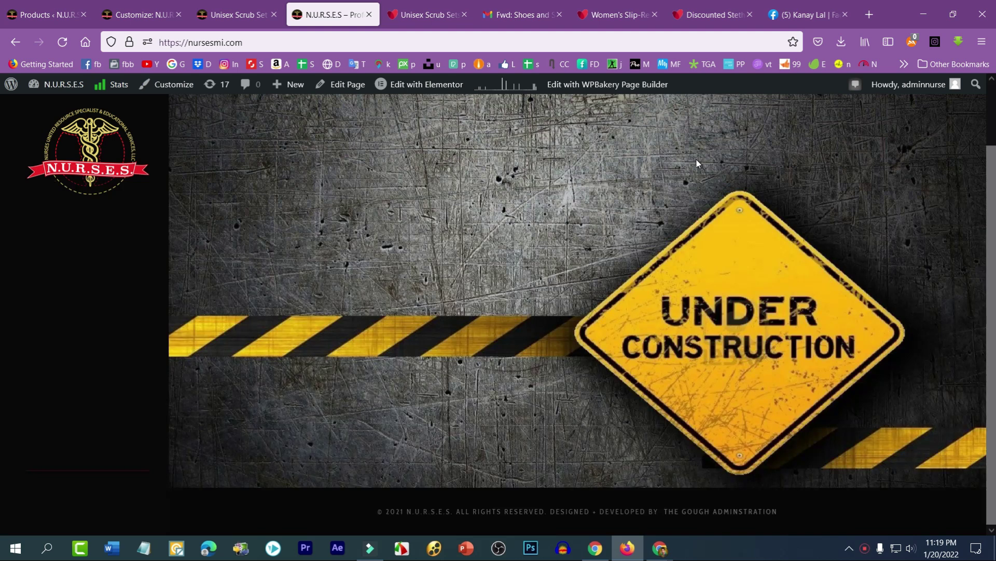
# Reload the N.U.R.S.E.S site home page and scroll through it
pyautogui.scroll(2, 404, 280)
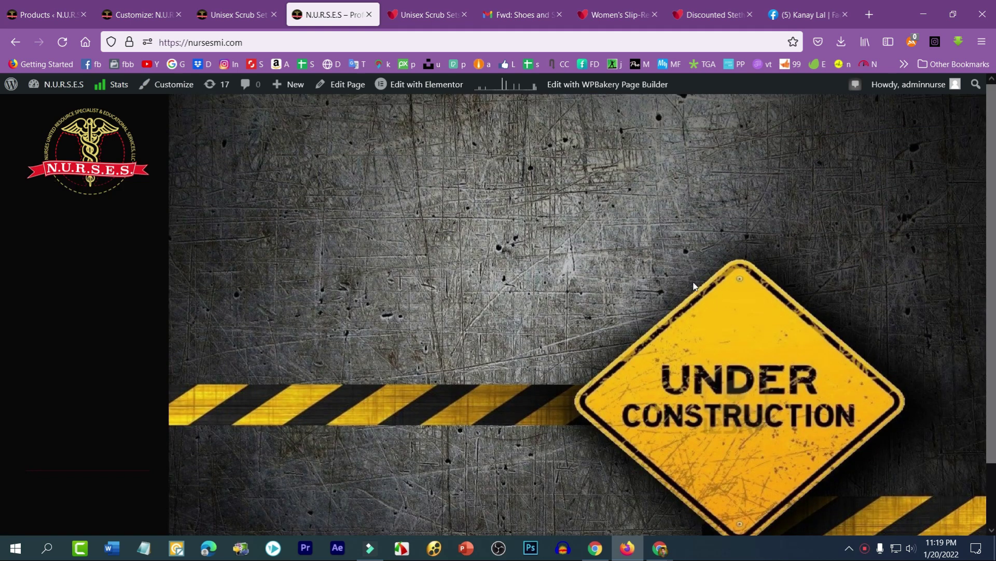
pyautogui.scroll(-2, 825, 413)
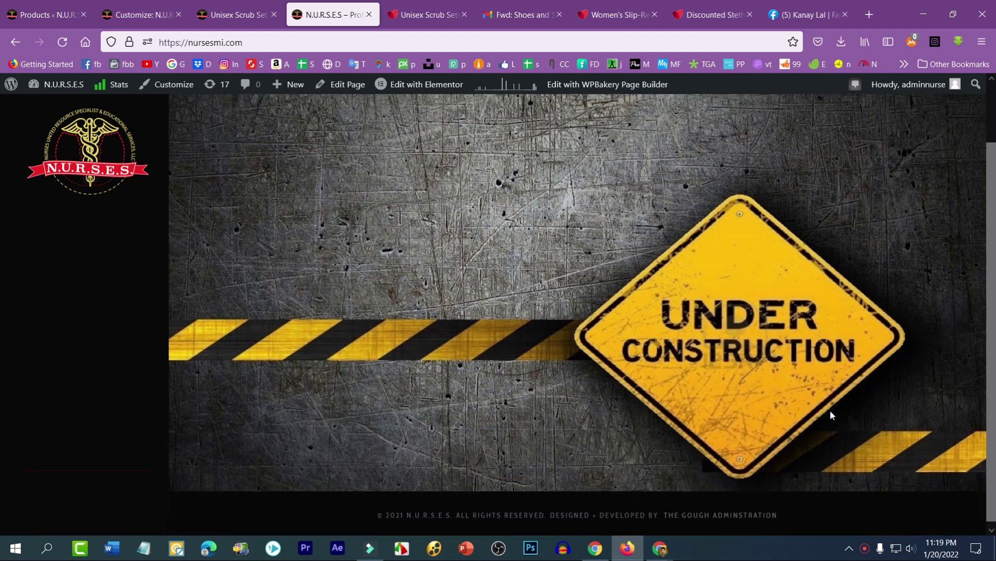
pyautogui.scroll(2, 519, 296)
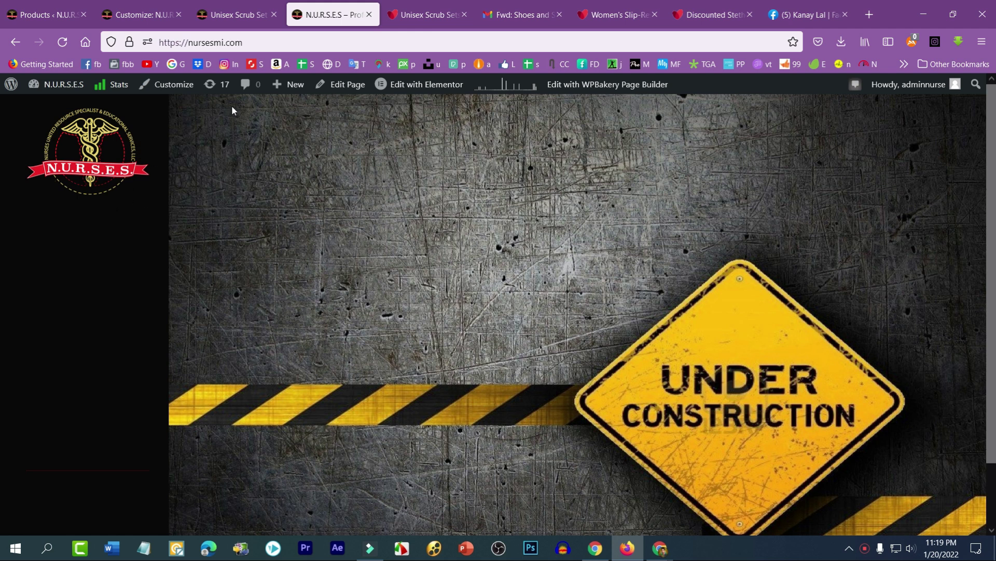
pyautogui.scroll(-2, 526, 339)
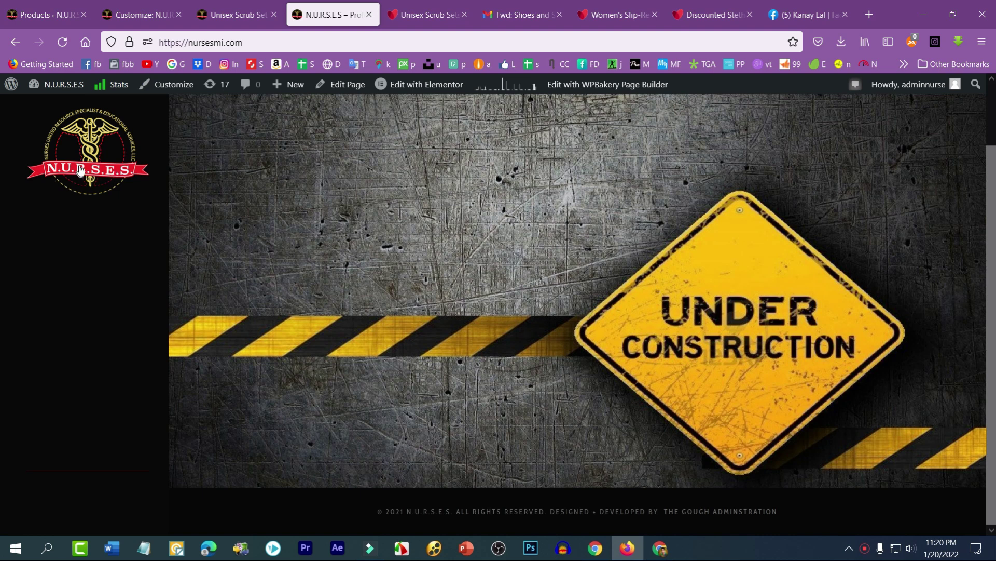
pyautogui.click(91, 165)
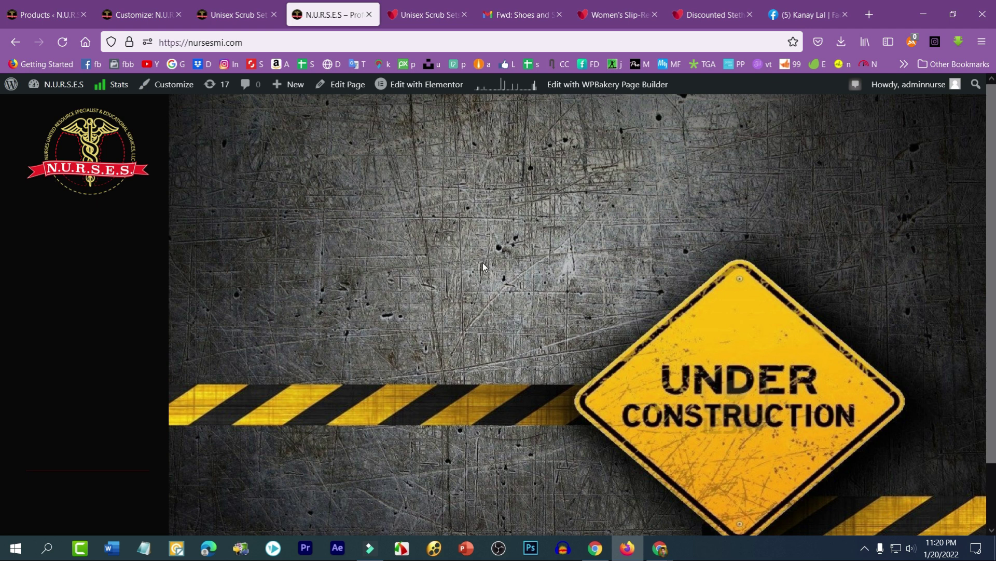
pyautogui.scroll(-3, 750, 435)
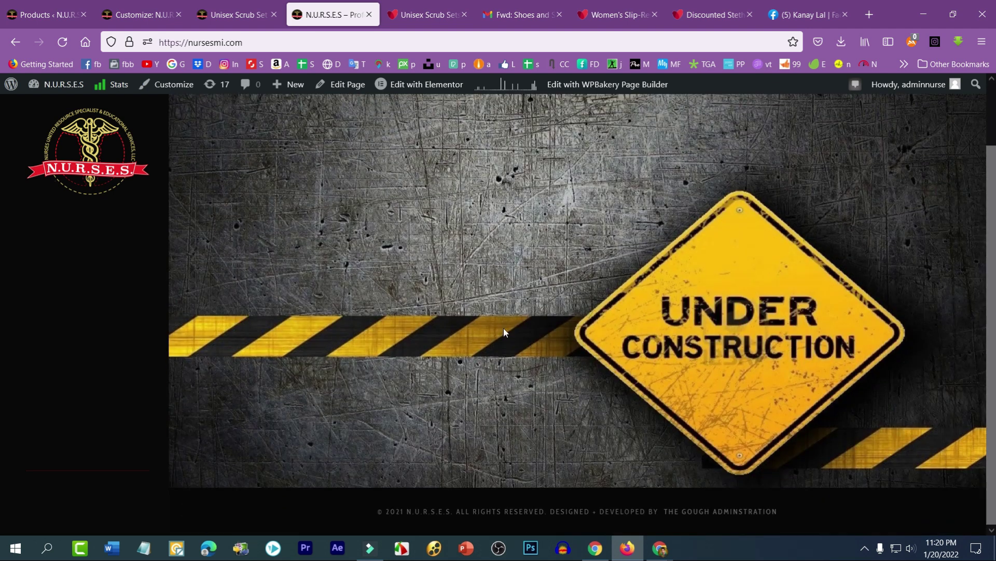
pyautogui.scroll(3, 475, 323)
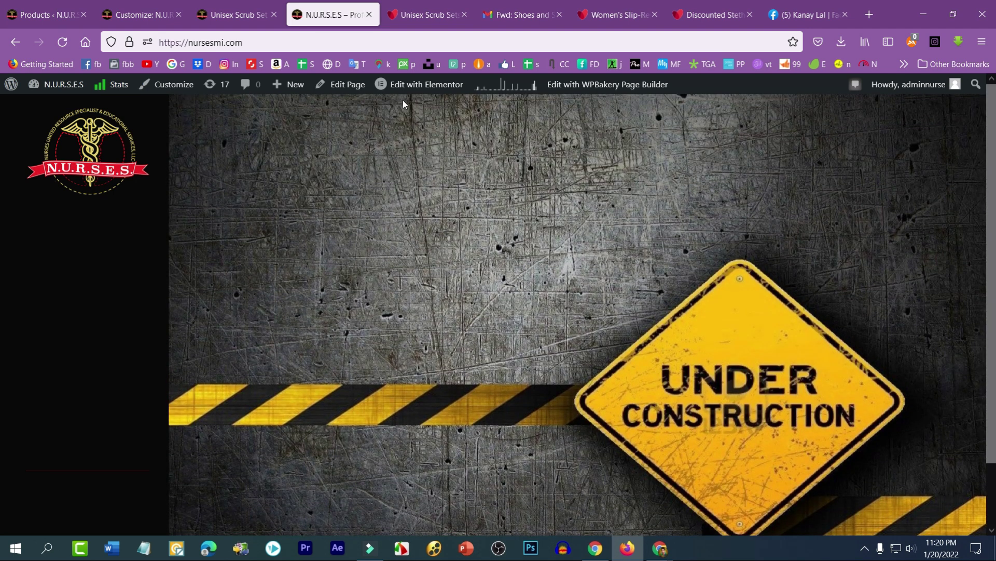
# Close the N.U.R.S.E.S tab and glance at the shoes email and product tabs
pyautogui.click(369, 14)
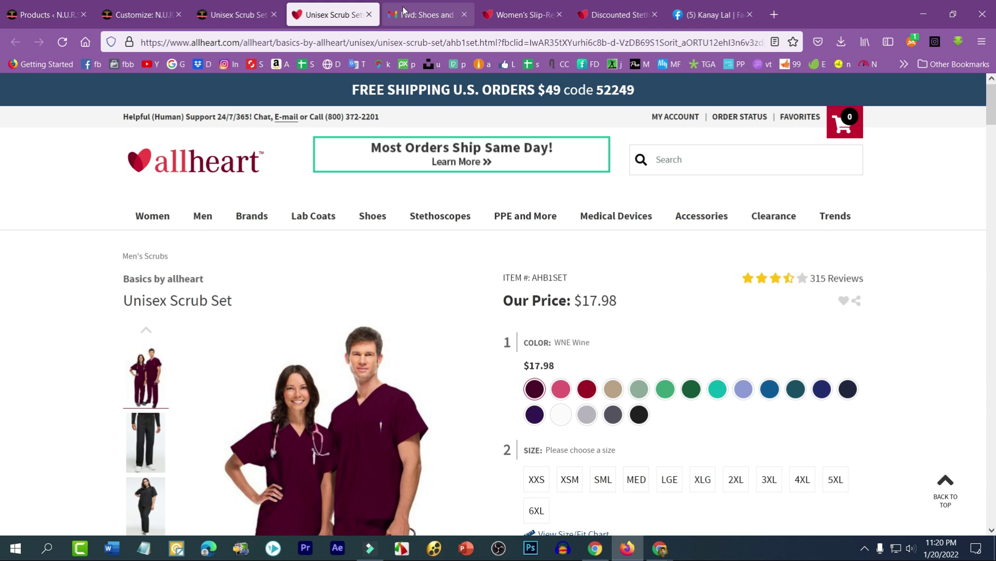
pyautogui.click(406, 10)
pyautogui.click(521, 15)
pyautogui.click(610, 15)
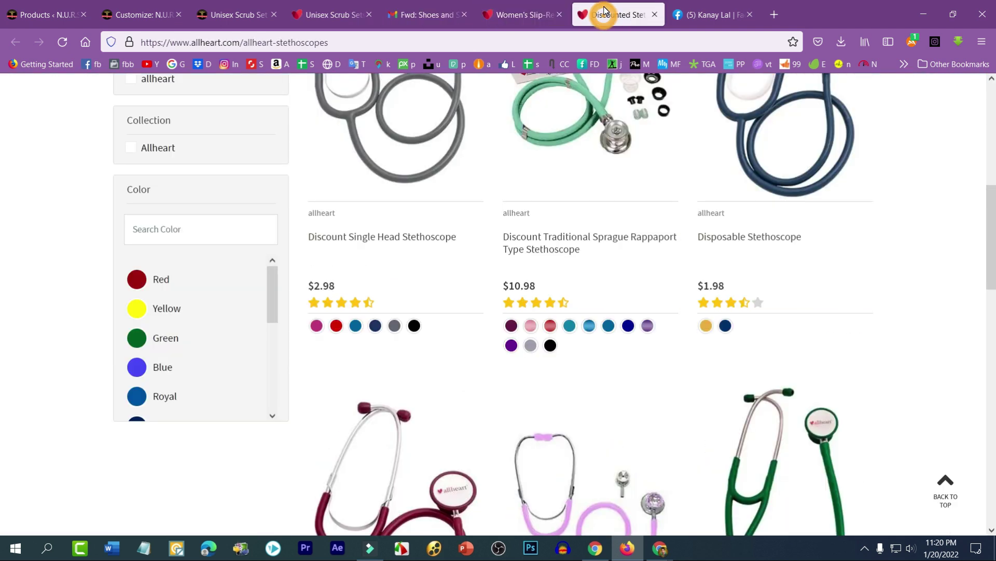
# Open the arafatstudio.com wp-admin Dashboard in a new tab via the 'ara' suggestion
pyautogui.click(869, 14)
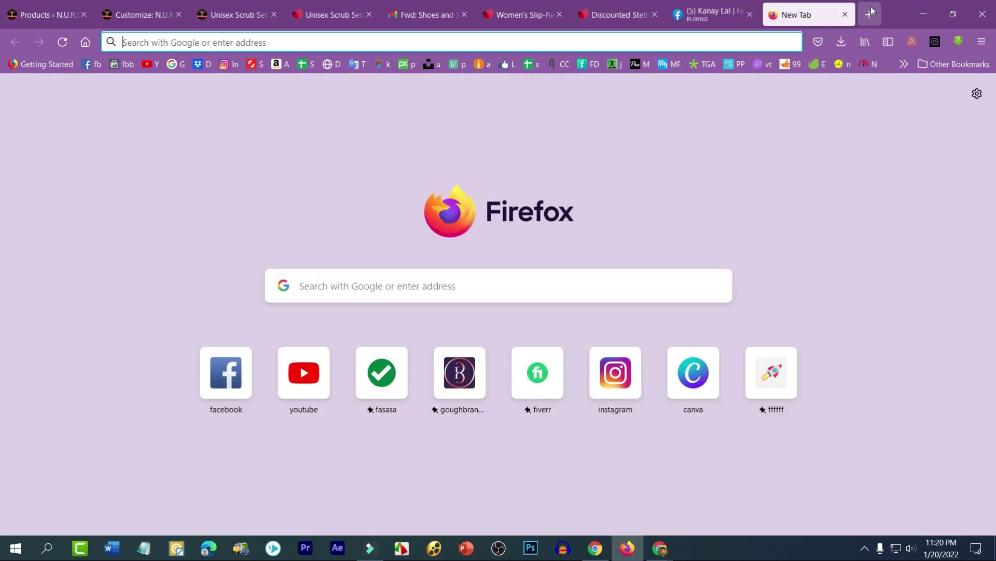
pyautogui.click(400, 39)
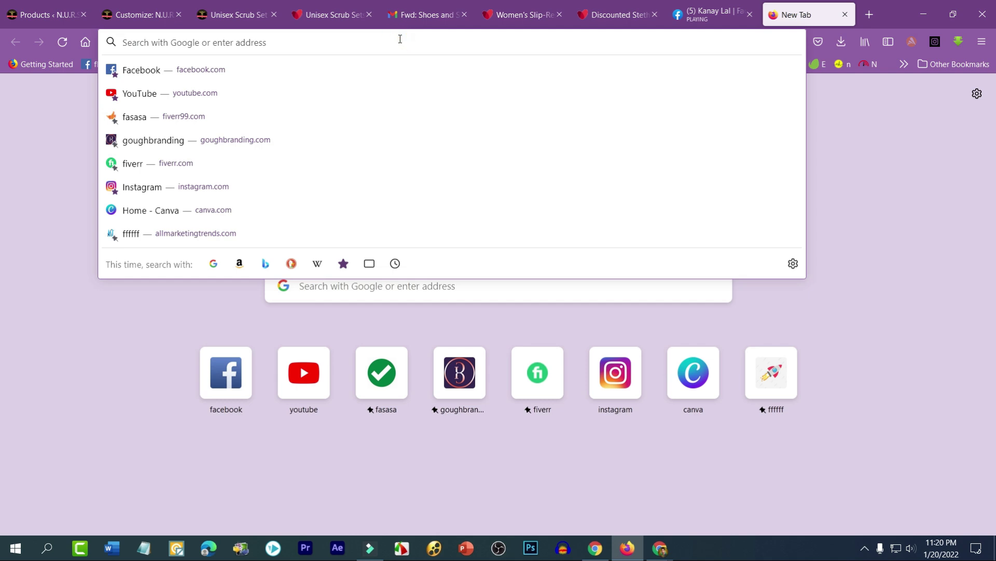
pyautogui.write('arafatstudio.com/')
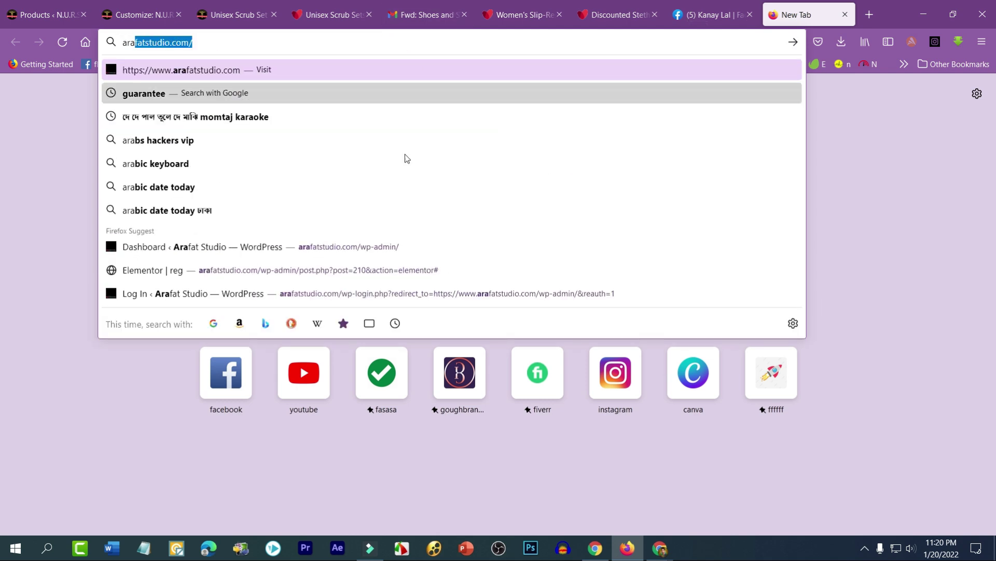
pyautogui.click(381, 247)
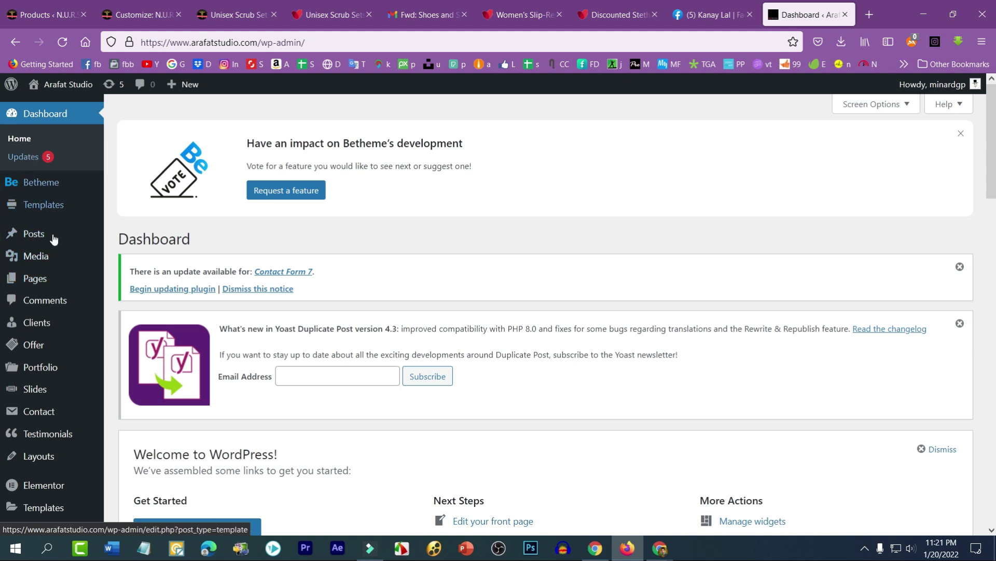
pyautogui.moveTo(40, 366)
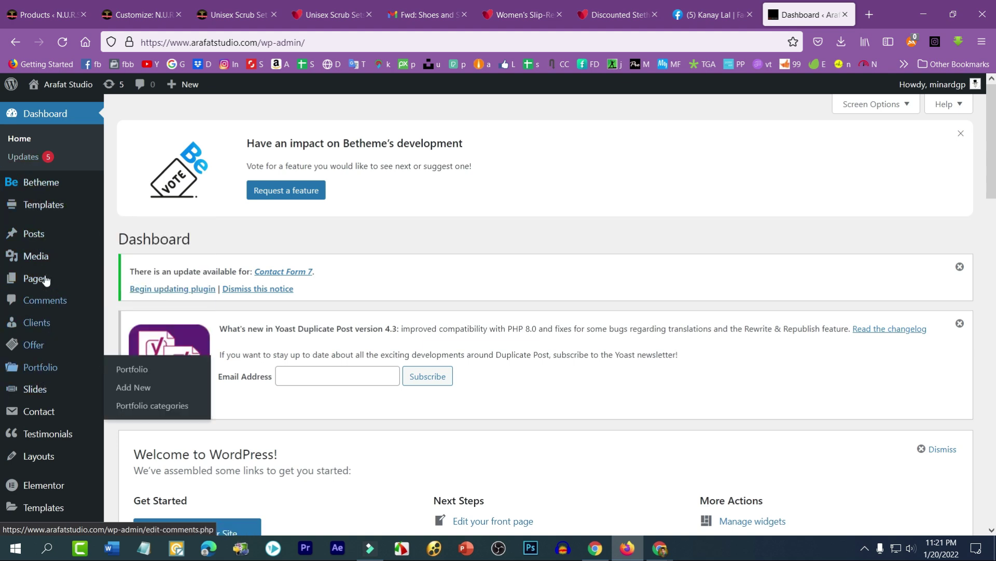
# Create a new page titled 'Coming Soooooon...'
pyautogui.scroll(-2, 68, 258)
pyautogui.scroll(-2, 31, 270)
pyautogui.scroll(3, 26, 243)
pyautogui.click(141, 232)
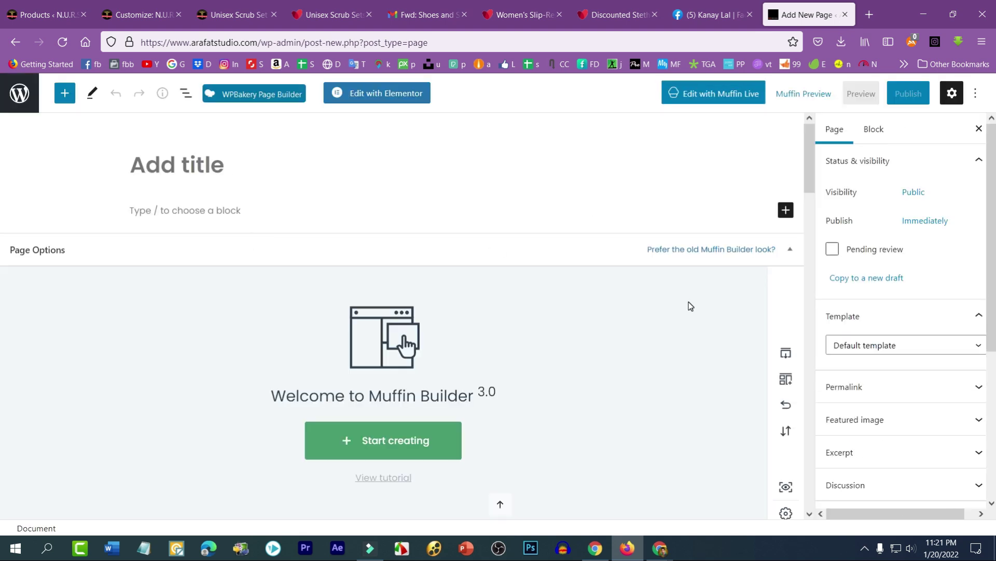
pyautogui.write('Coming S')
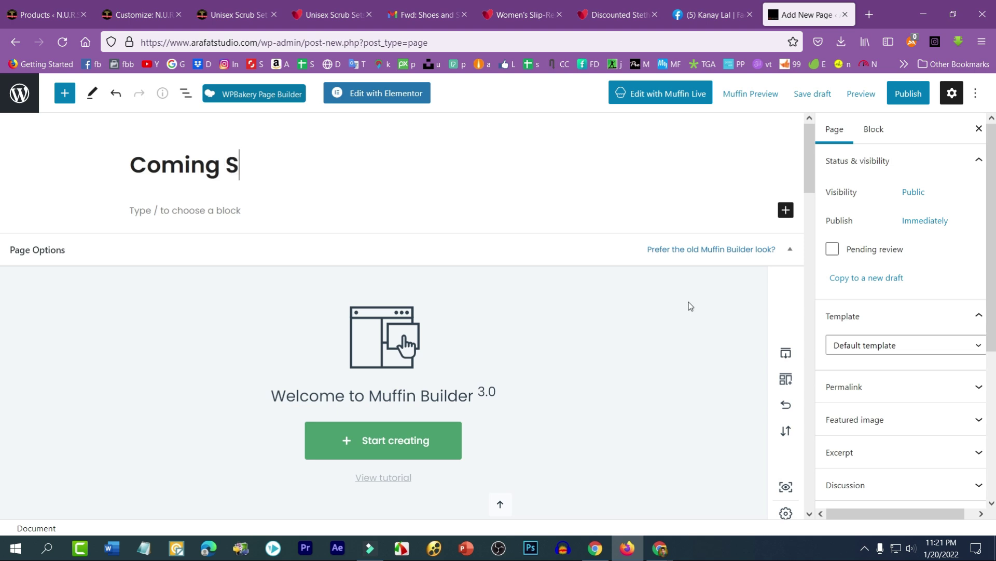
pyautogui.write('oooooo')
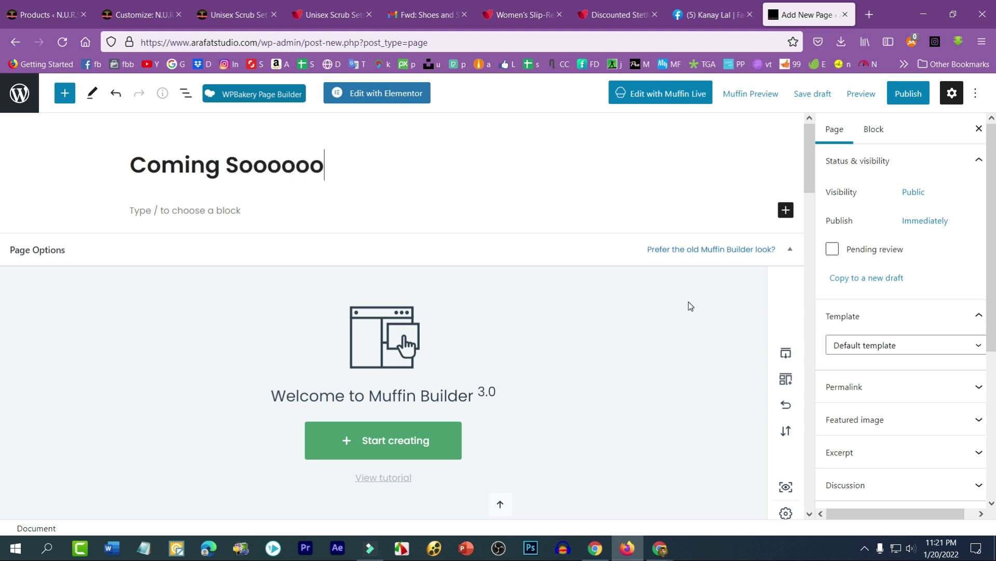
pyautogui.write('nn')
pyautogui.press('BackSpace')
pyautogui.write('...')
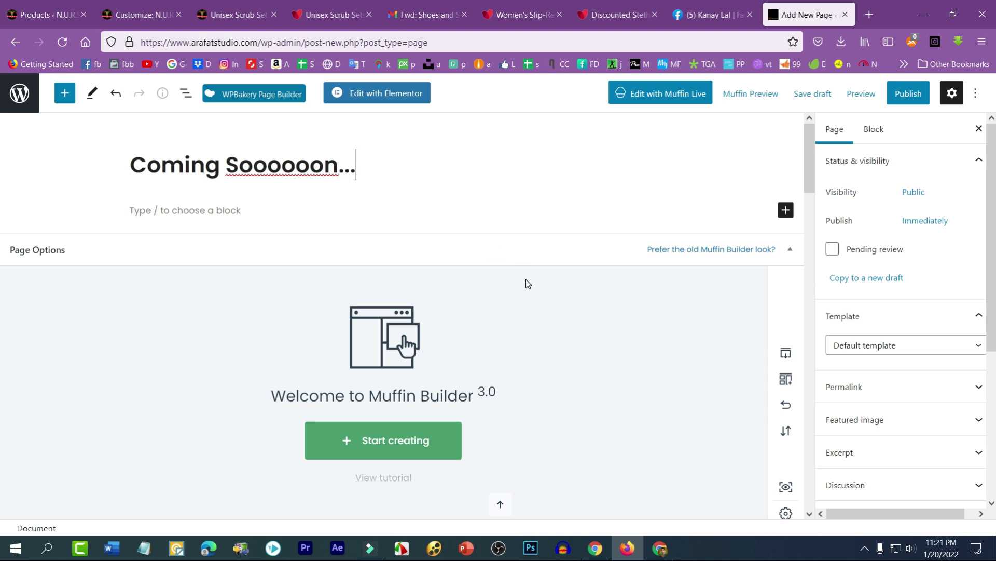
# Select the whole 'Coming Soooooon...' title and copy it
pyautogui.tripleClick(394, 176)
pyautogui.rightClick(147, 158)
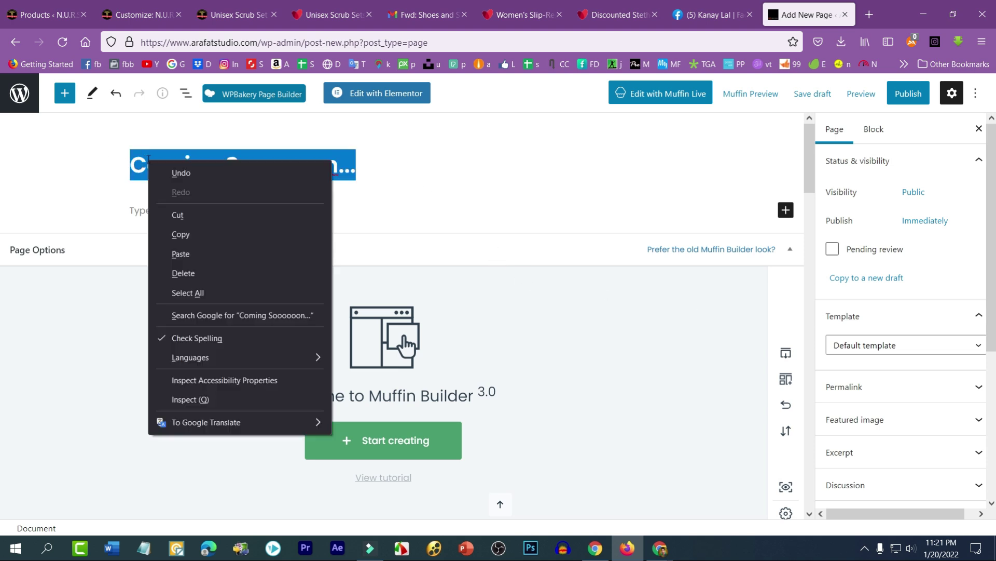
pyautogui.click(196, 233)
pyautogui.scroll(-3, 553, 253)
pyautogui.scroll(3, 614, 258)
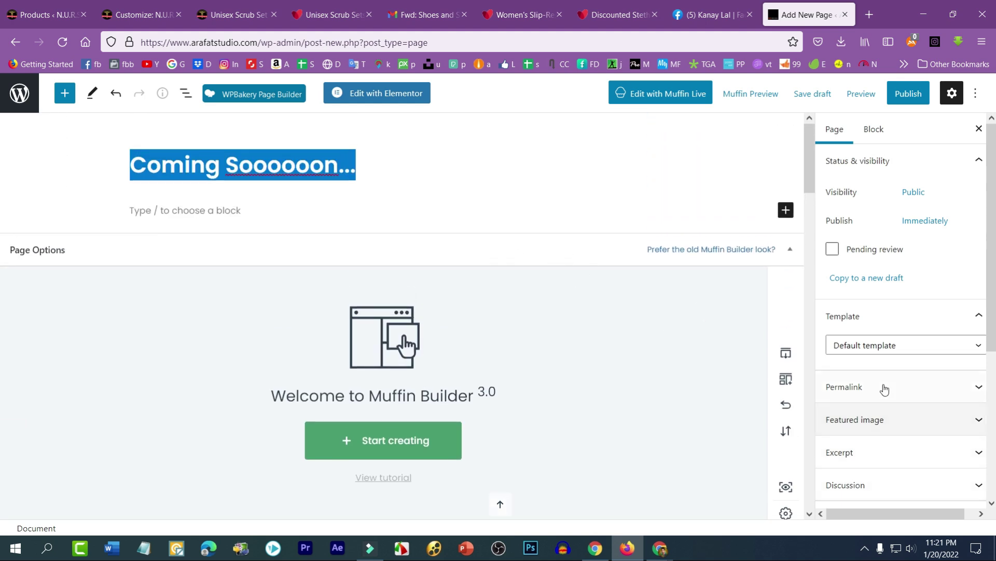
# Apply the Elementor Full Width template and hide the WordPress editor content
pyautogui.click(879, 350)
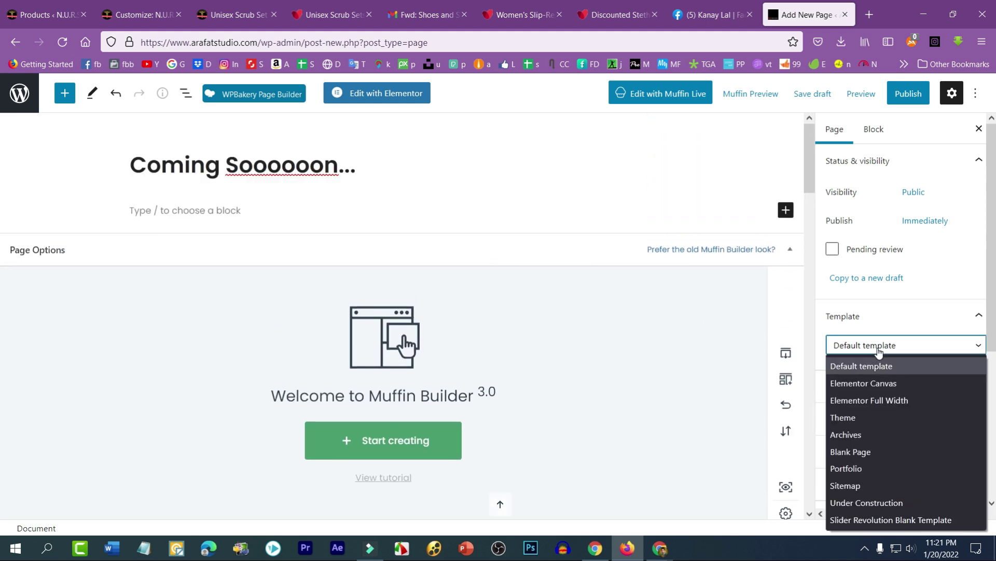
pyautogui.click(905, 404)
pyautogui.scroll(-3, 583, 352)
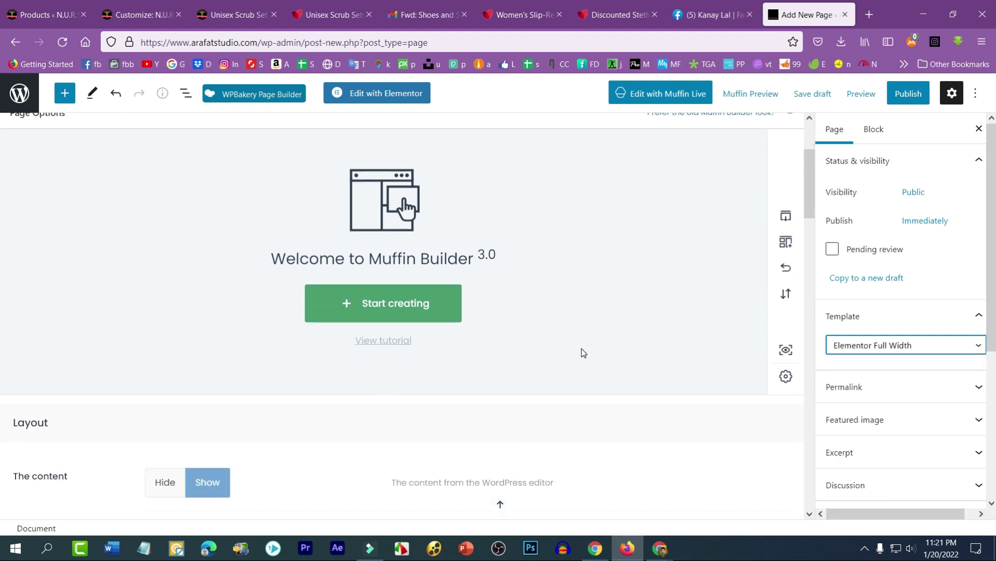
pyautogui.scroll(-3, 552, 366)
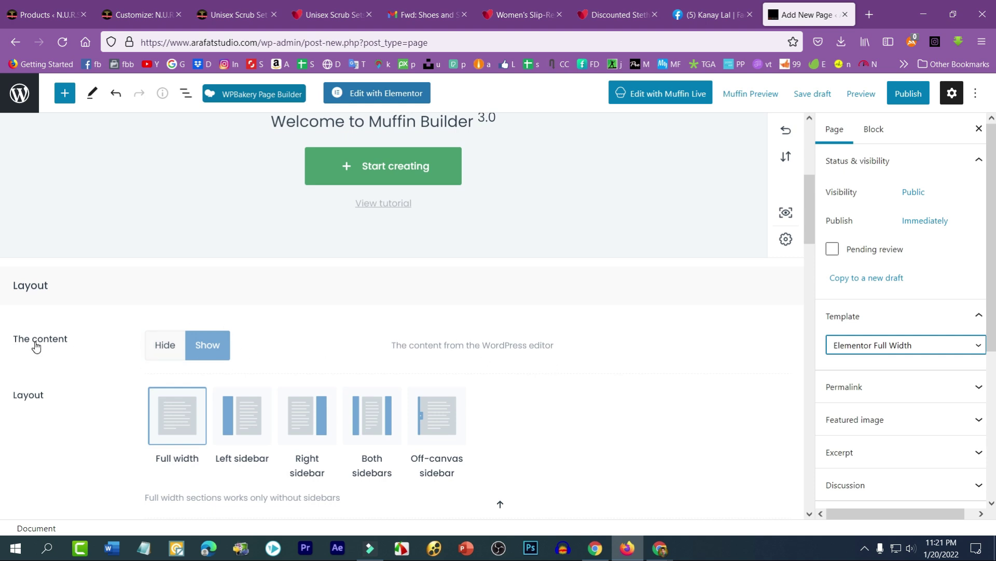
pyautogui.scroll(-2, 176, 410)
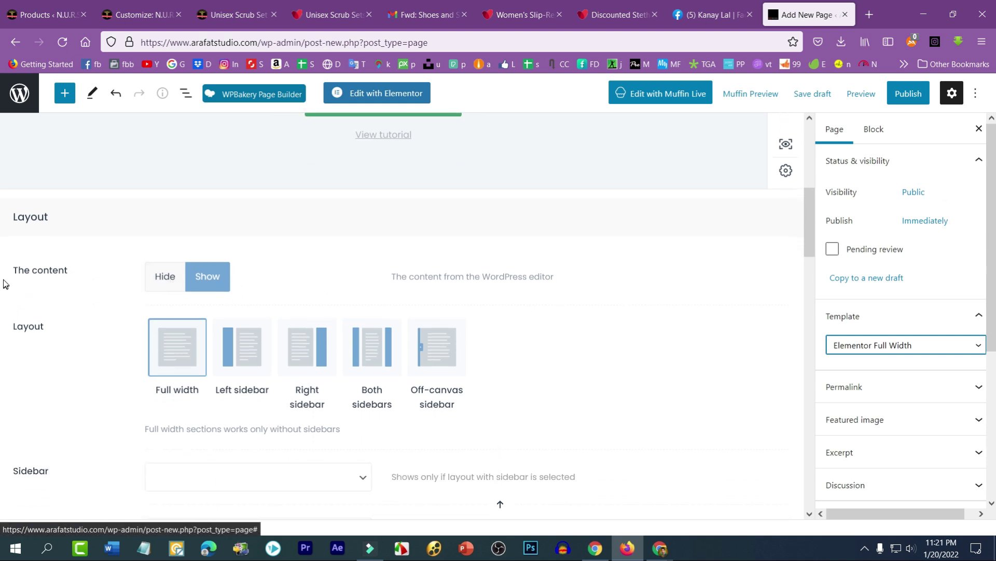
pyautogui.click(170, 279)
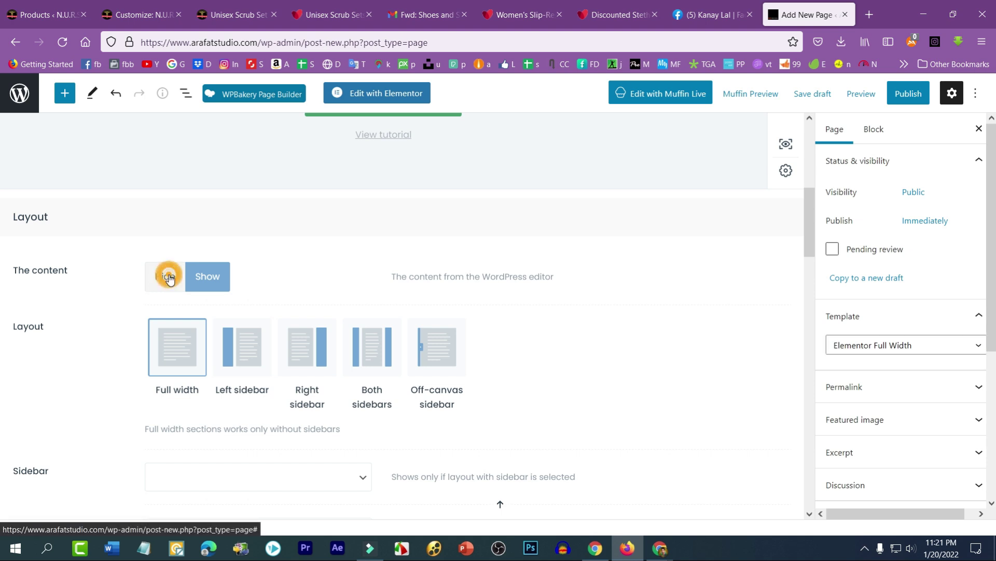
# Leave the sidebar and Slider Revolution slider options unset
pyautogui.scroll(-2, 121, 349)
pyautogui.scroll(-2, 120, 349)
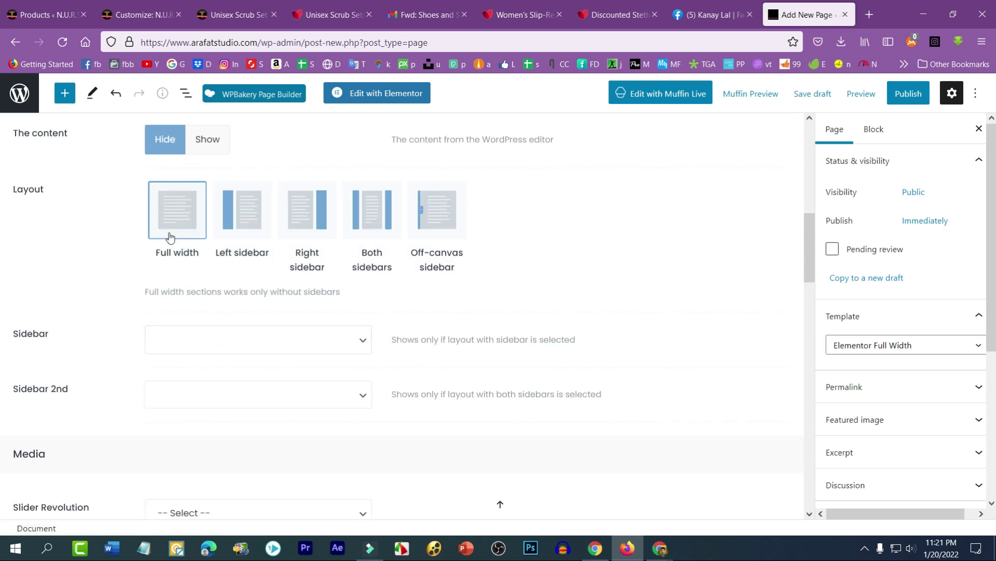
pyautogui.click(363, 344)
pyautogui.click(98, 353)
pyautogui.scroll(-3, 121, 363)
pyautogui.scroll(-3, 104, 346)
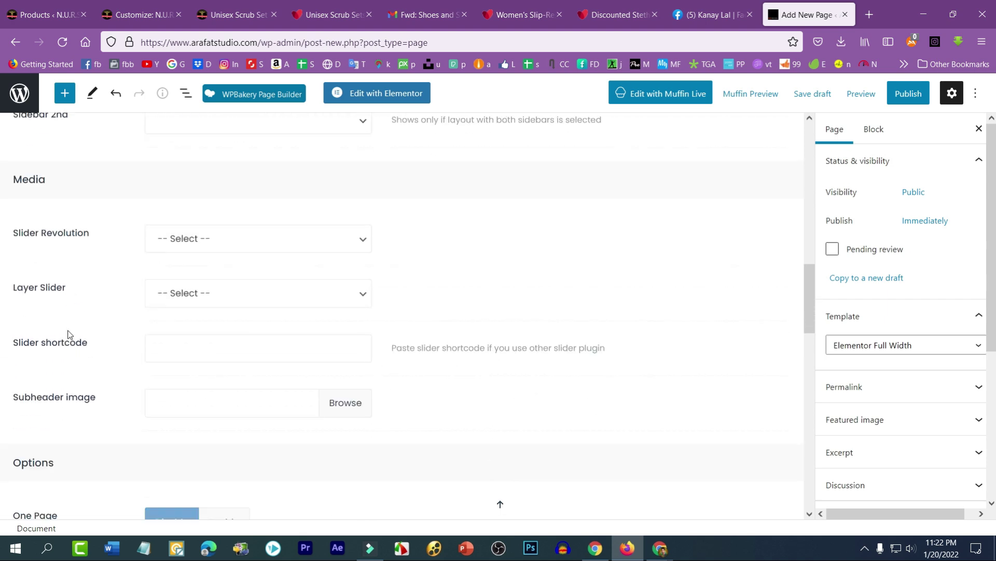
pyautogui.click(209, 242)
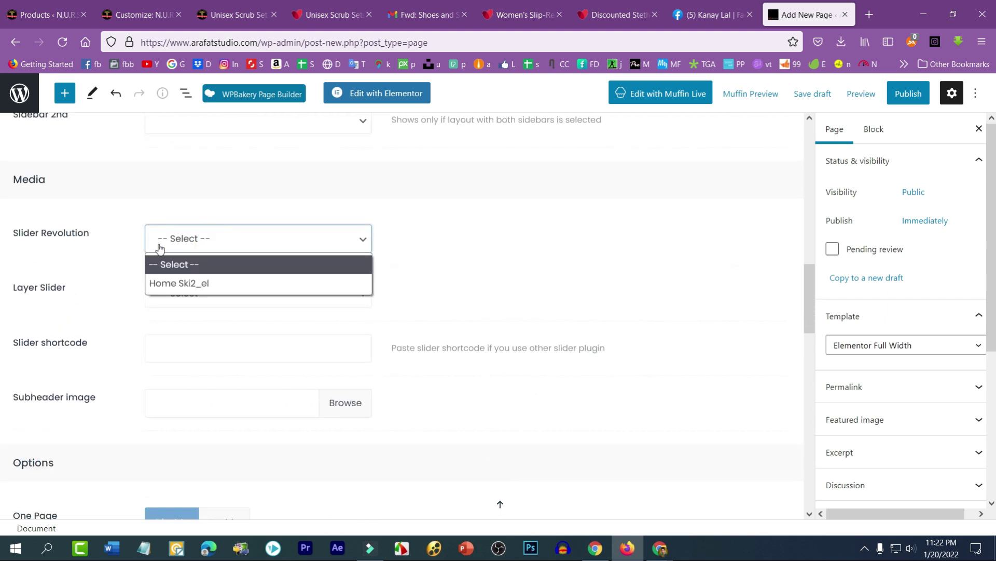
pyautogui.click(81, 250)
# Set both Subheader and Content top padding to Hide
pyautogui.scroll(-3, 155, 306)
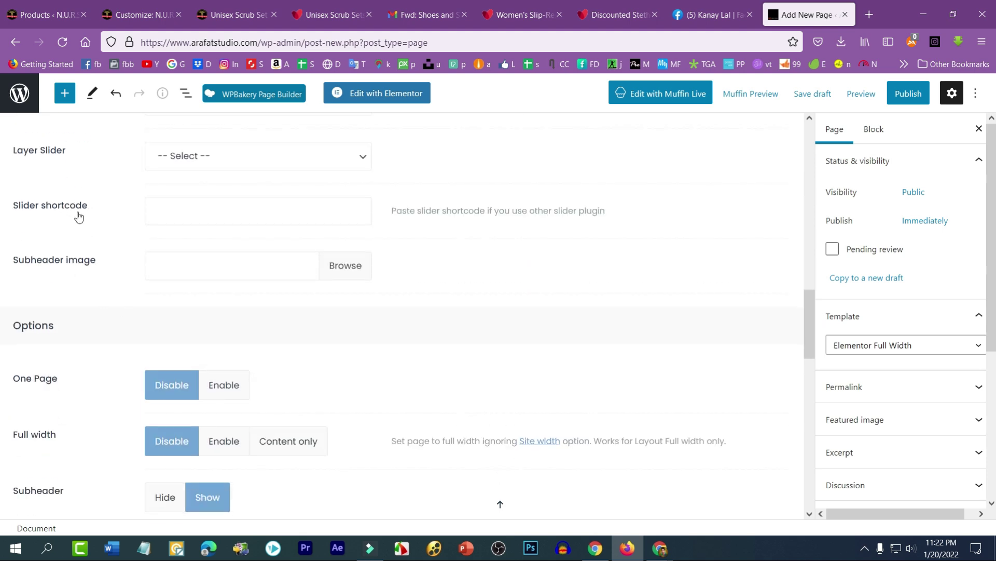
pyautogui.scroll(-2, 94, 326)
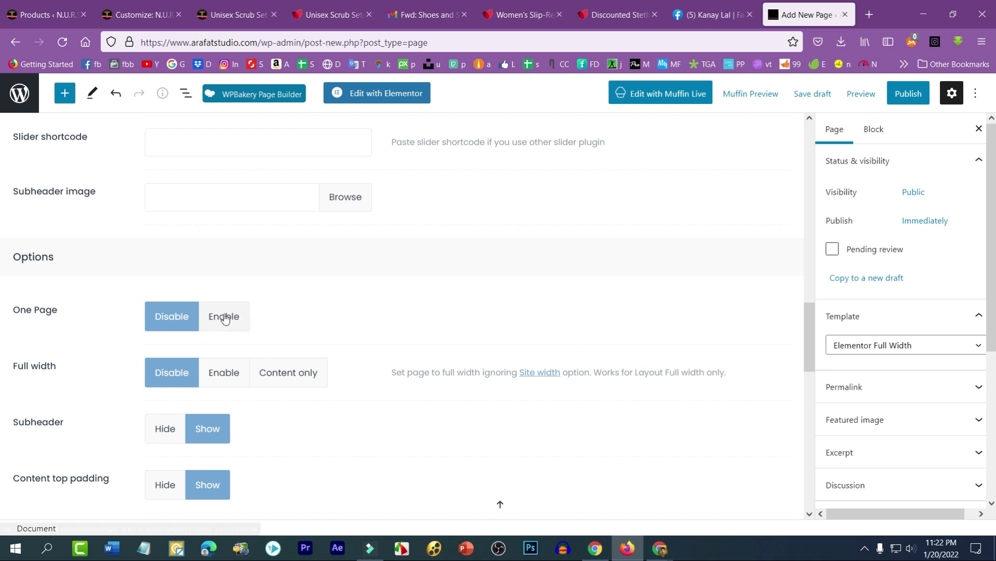
pyautogui.scroll(-2, 78, 323)
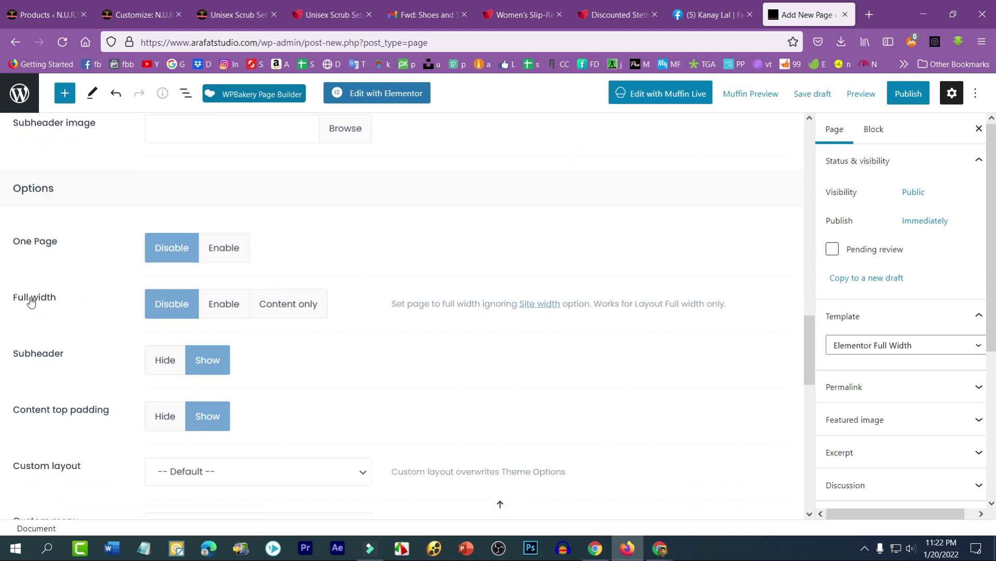
pyautogui.scroll(-2, 296, 330)
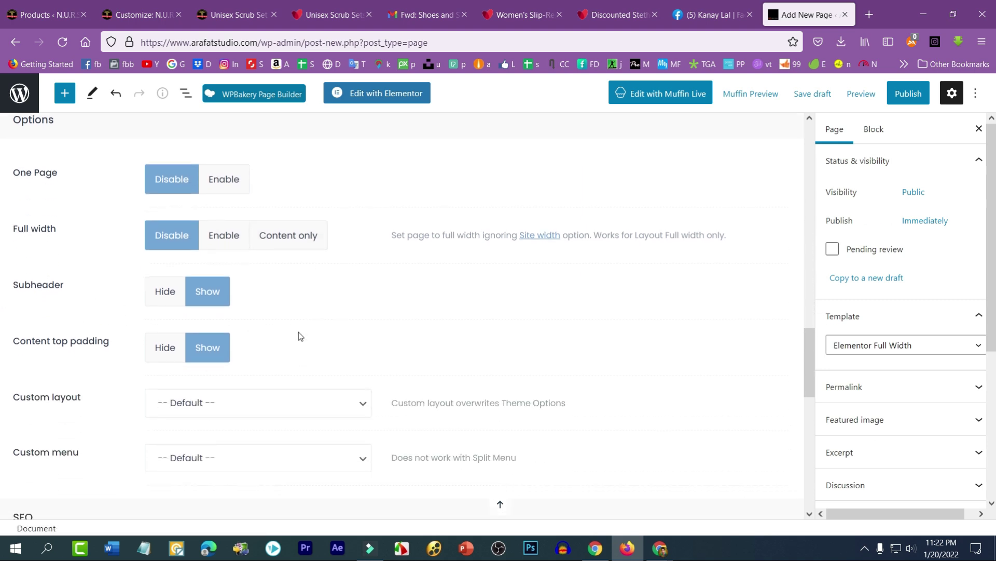
pyautogui.click(161, 296)
pyautogui.scroll(-4, 345, 311)
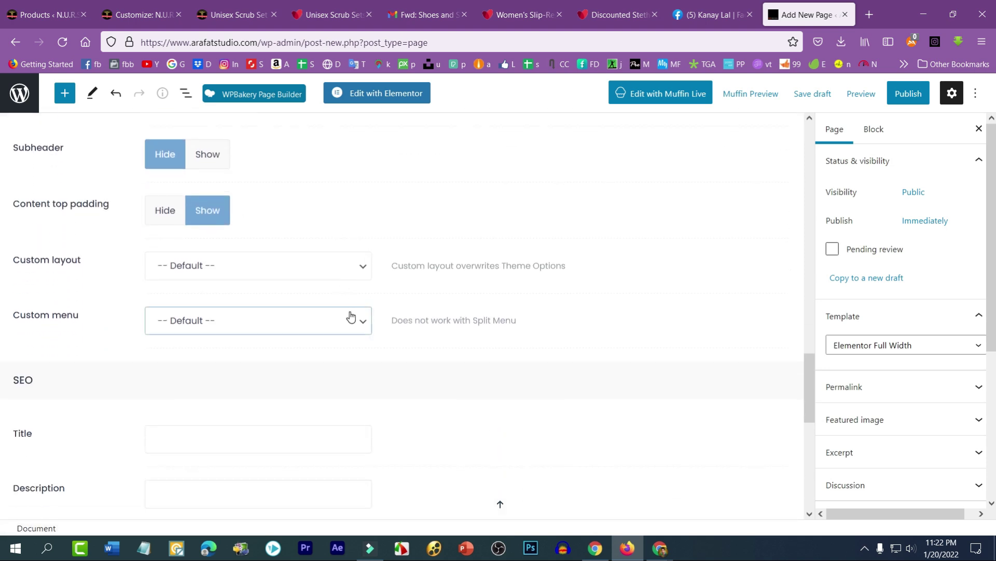
pyautogui.click(177, 211)
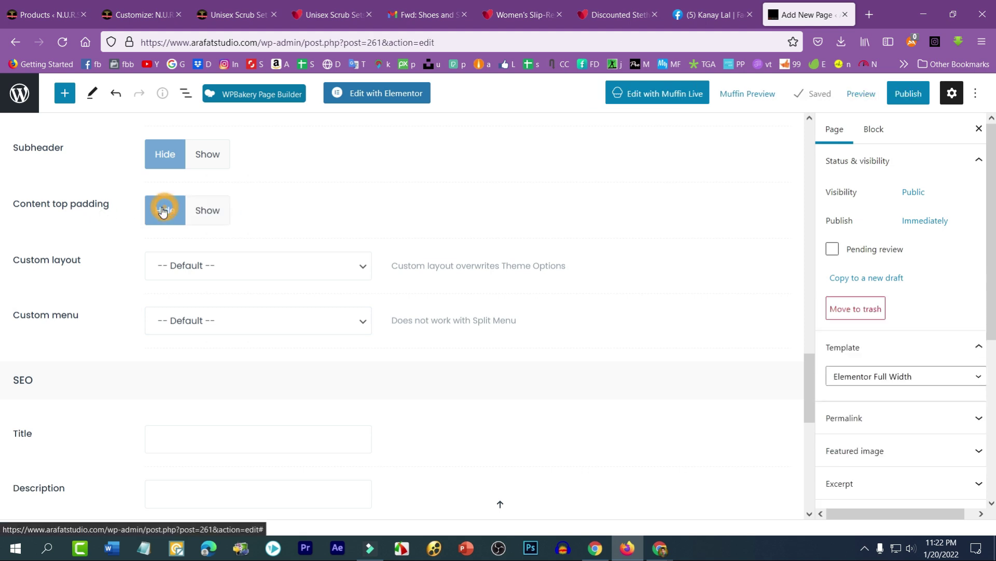
# Review the custom layout and custom menu options unchanged, then return to the top
pyautogui.scroll(-2, 280, 247)
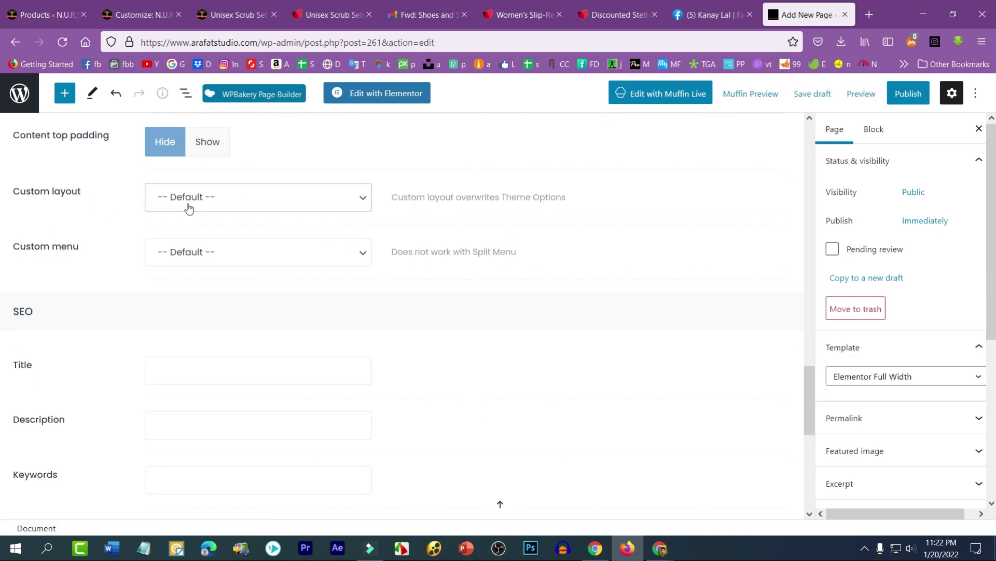
pyautogui.click(216, 198)
pyautogui.click(216, 199)
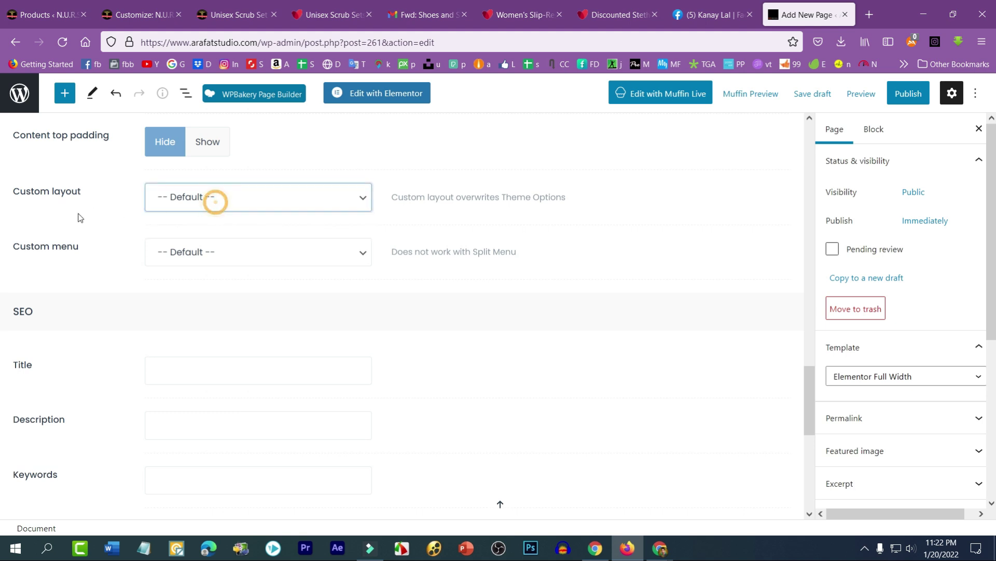
pyautogui.click(212, 252)
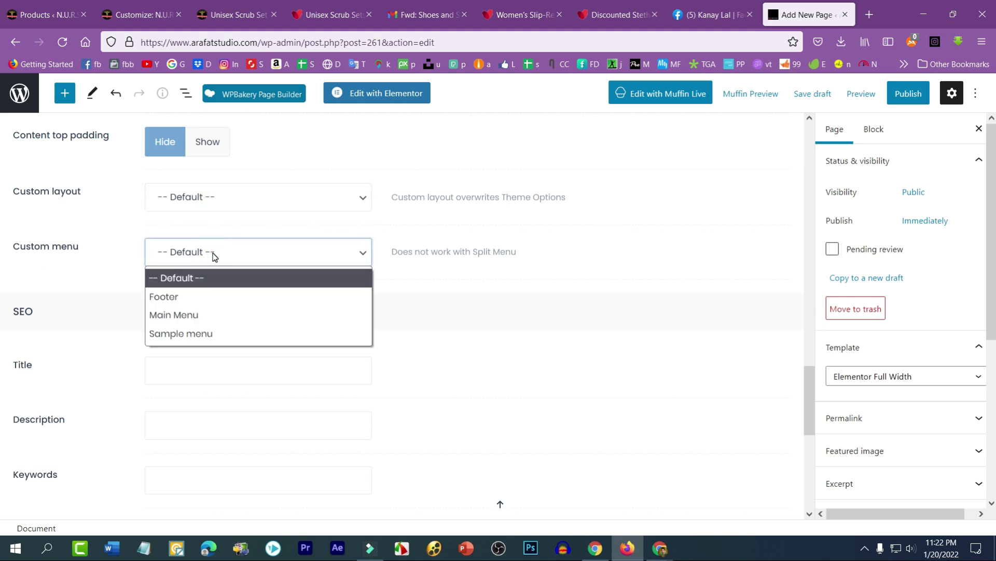
pyautogui.click(213, 254)
pyautogui.scroll(-2, 101, 293)
pyautogui.scroll(-3, 88, 301)
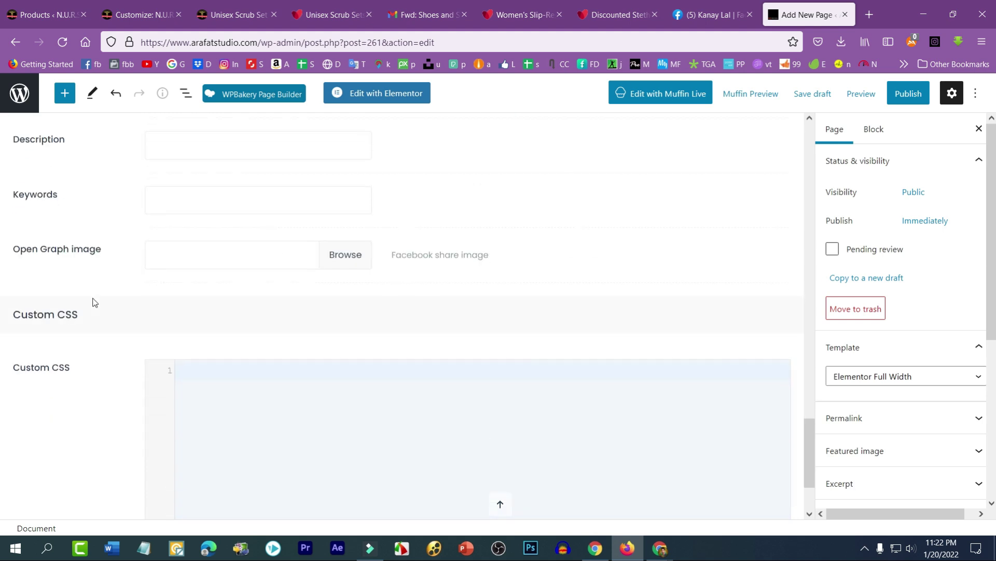
pyautogui.scroll(-2, 109, 301)
pyautogui.scroll(7, 137, 289)
pyautogui.scroll(5, 778, 207)
pyautogui.scroll(5, 780, 205)
pyautogui.scroll(2, 785, 211)
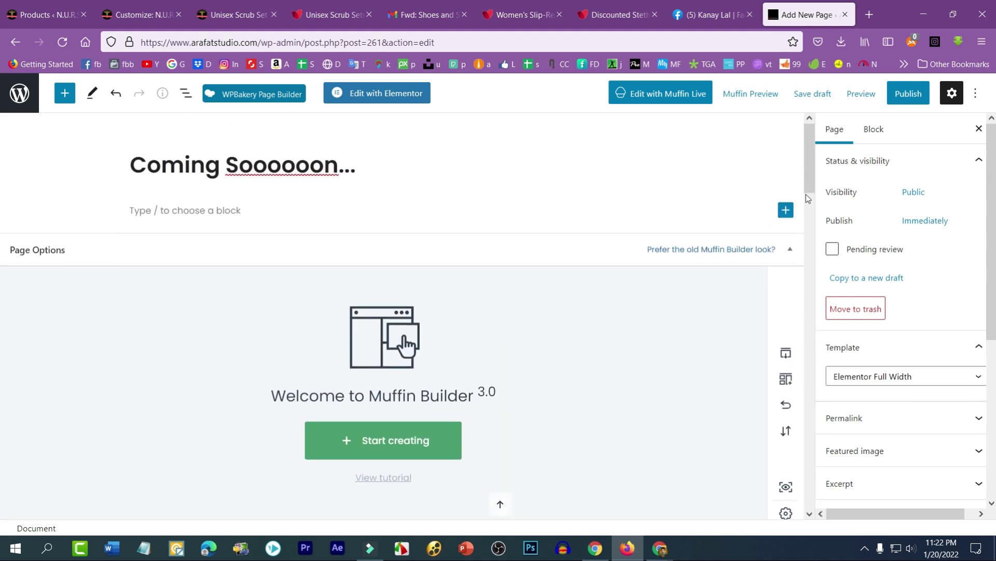
# Publish the page and open its live view in a new tab
pyautogui.click(907, 95)
pyautogui.click(902, 98)
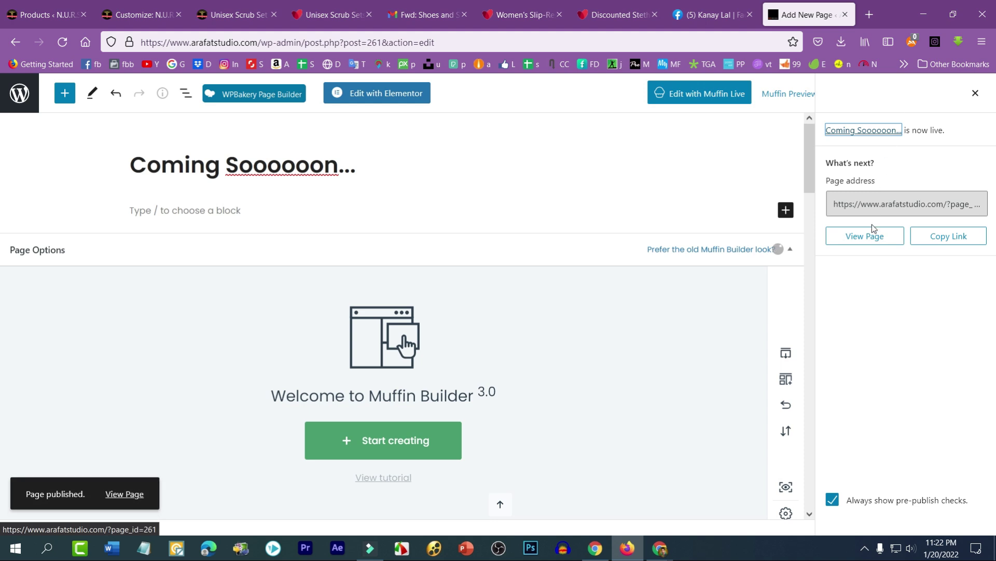
pyautogui.rightClick(864, 238)
pyautogui.click(886, 251)
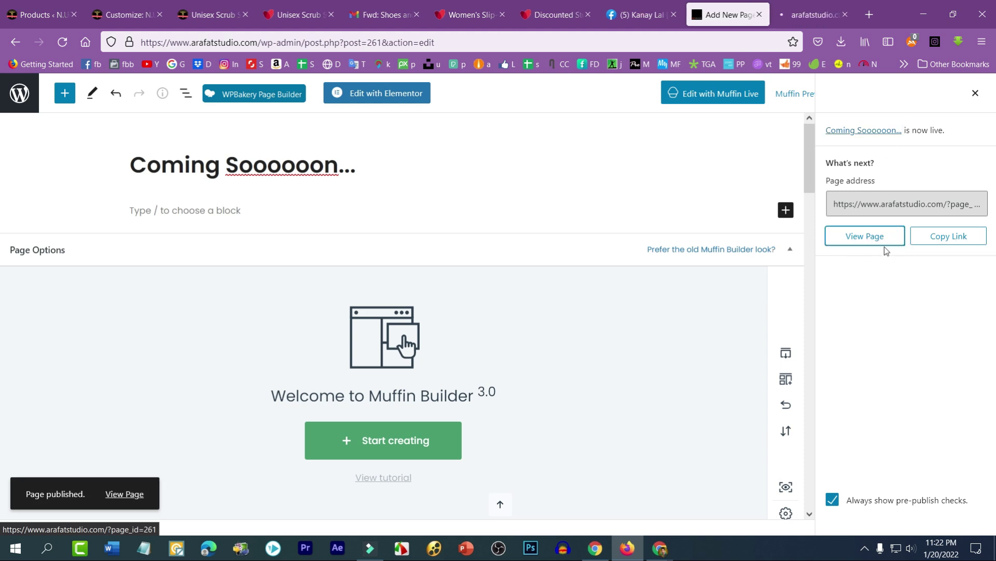
pyautogui.click(822, 10)
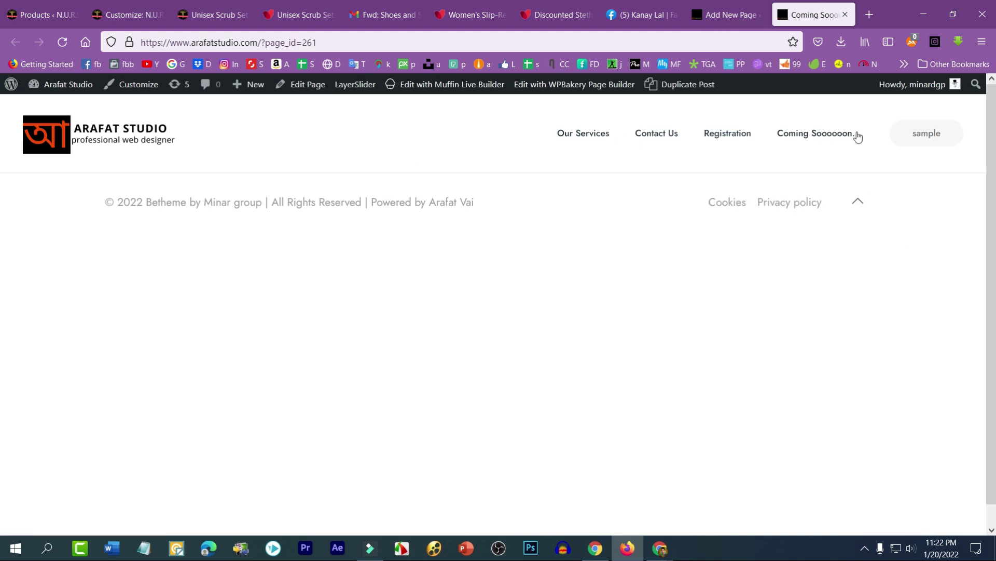
# Return to the editor tab and scroll down toward the page options
pyautogui.click(733, 5)
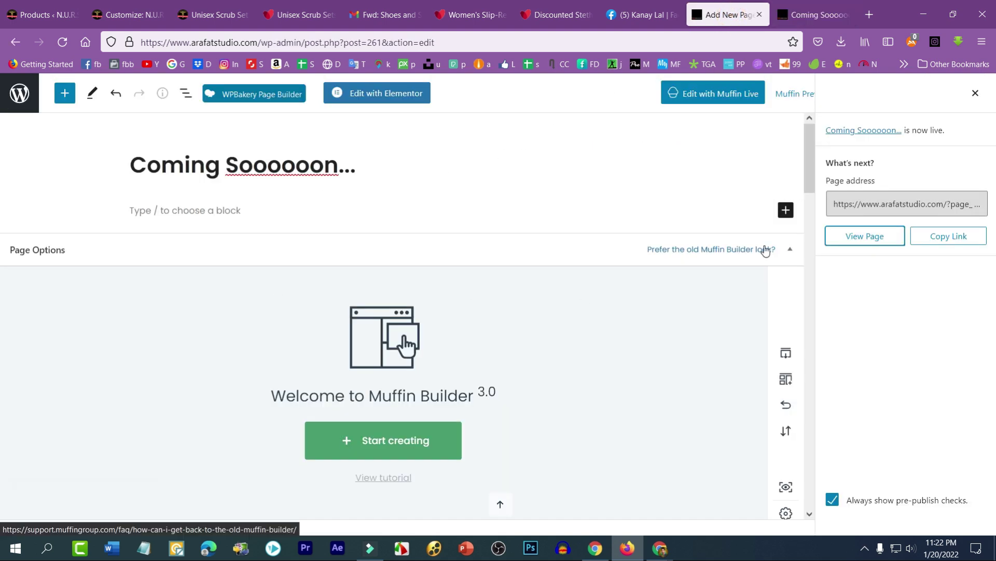
pyautogui.scroll(-8, 312, 317)
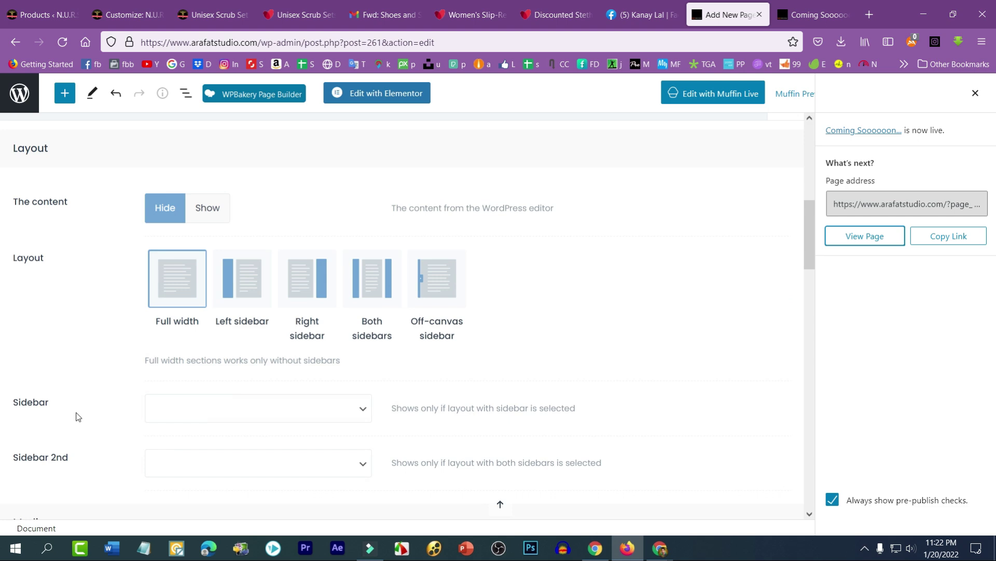
pyautogui.scroll(-2, 78, 396)
pyautogui.scroll(-2, 94, 365)
pyautogui.scroll(-1, 67, 394)
pyautogui.scroll(-1, 78, 360)
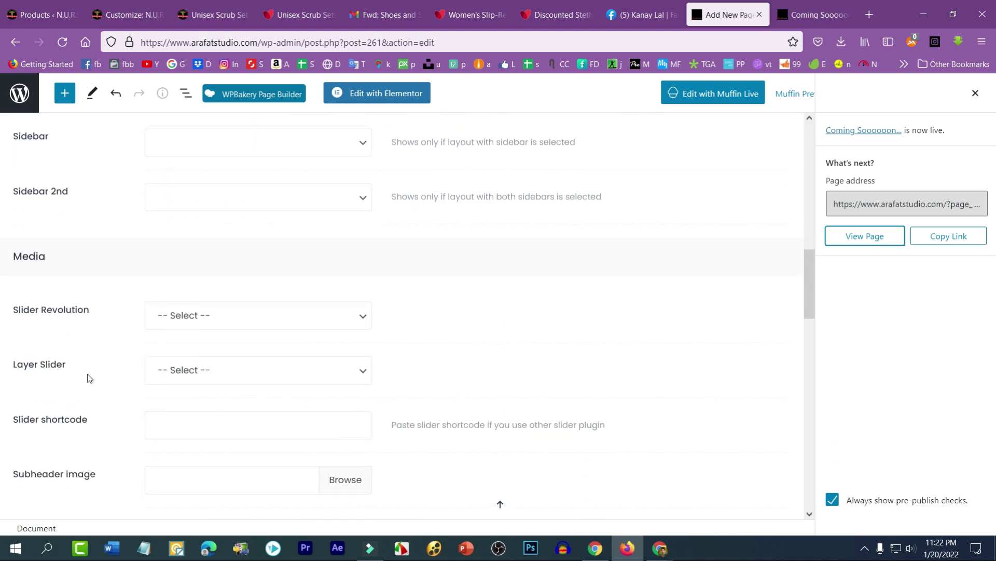
pyautogui.scroll(-2, 52, 343)
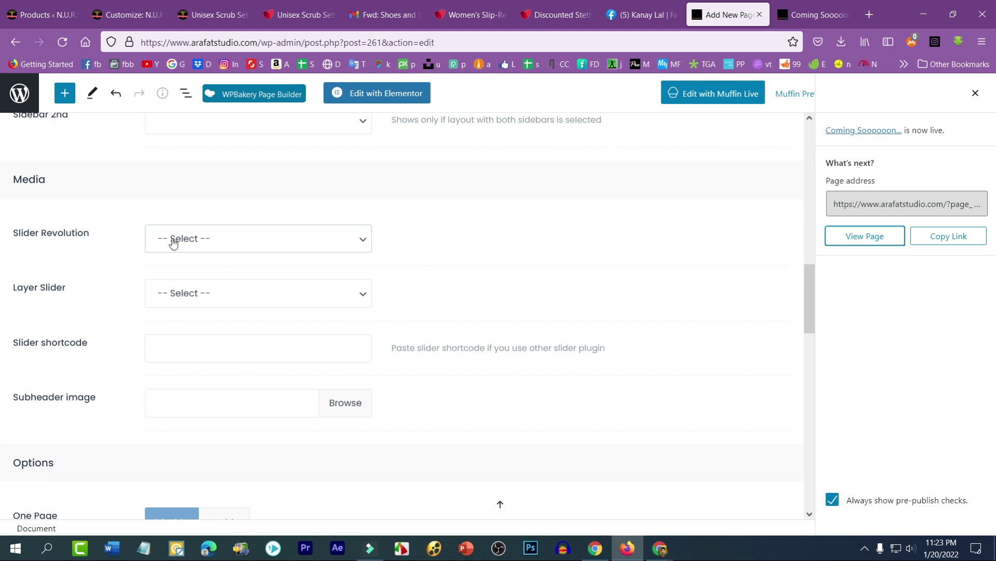
# Choose Sample menu as the page's Custom menu
pyautogui.scroll(-2, 58, 344)
pyautogui.scroll(-3, 63, 373)
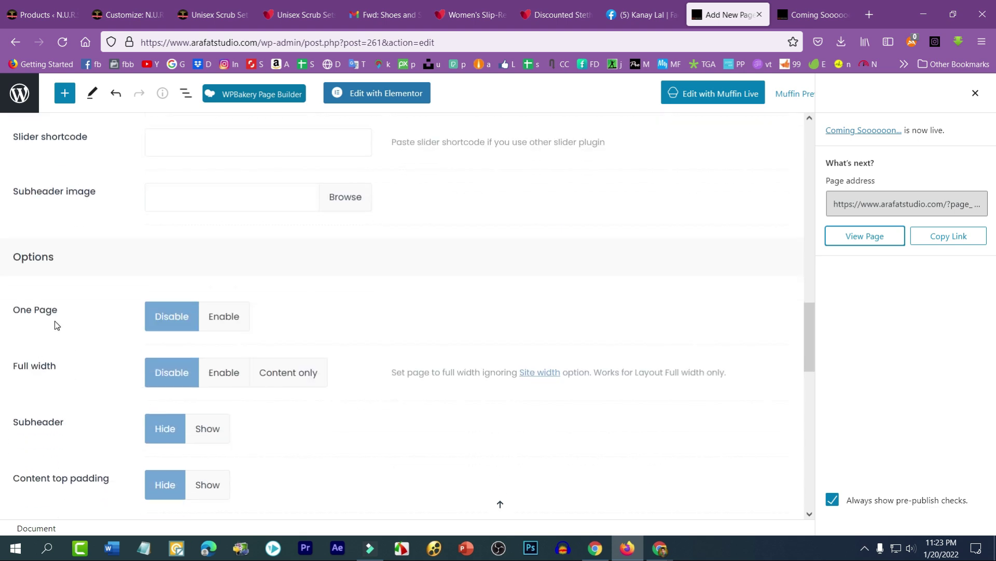
pyautogui.scroll(-1, 62, 374)
pyautogui.scroll(-2, 79, 239)
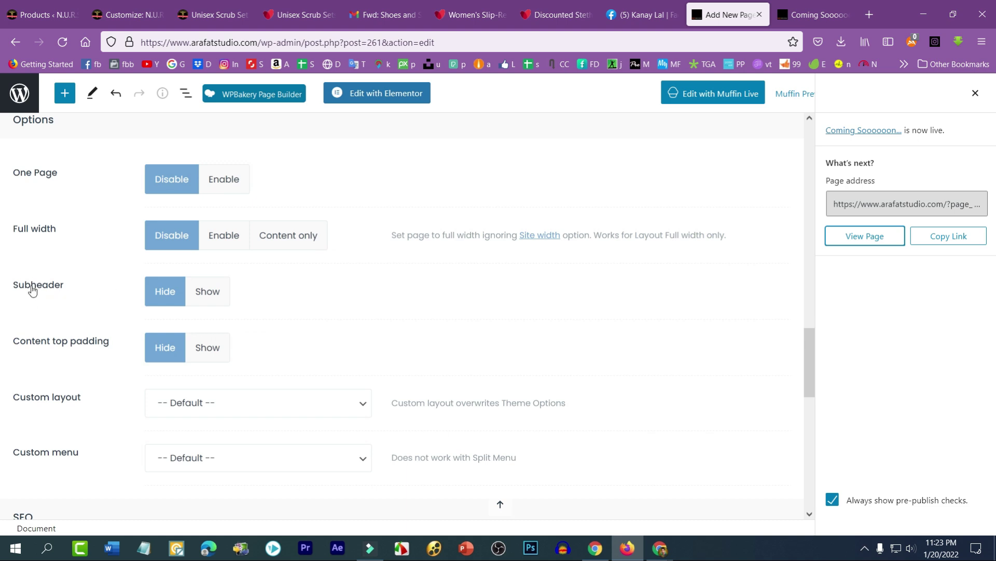
pyautogui.scroll(-3, 151, 324)
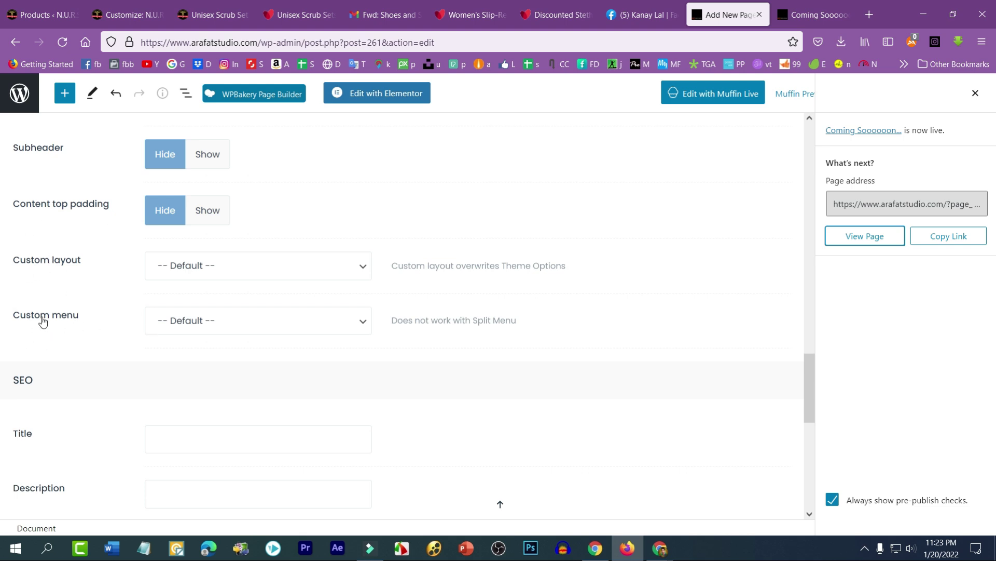
pyautogui.click(175, 328)
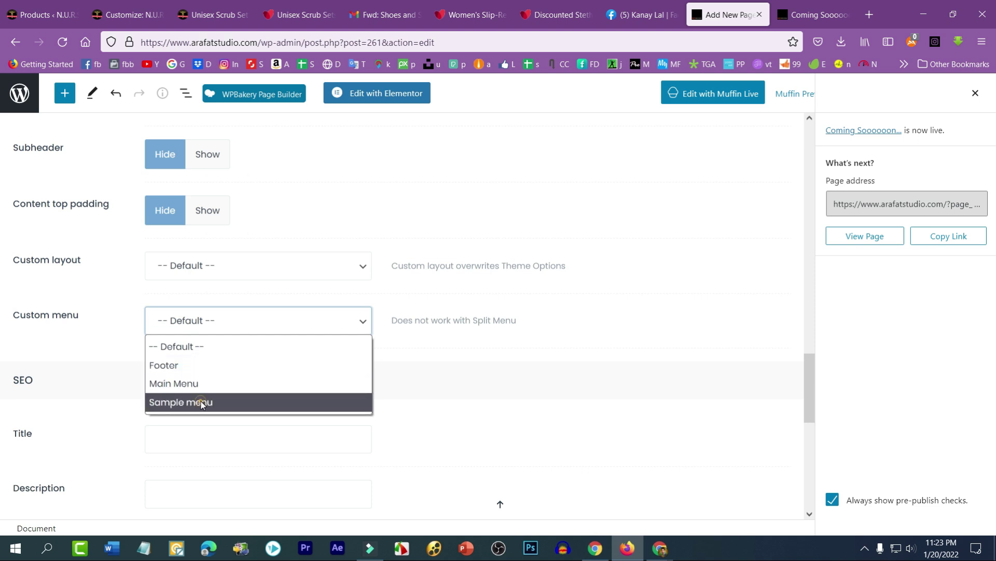
pyautogui.click(201, 403)
# Confirm Sample menu stays selected with custom layout at Default, then view the live page
pyautogui.click(200, 324)
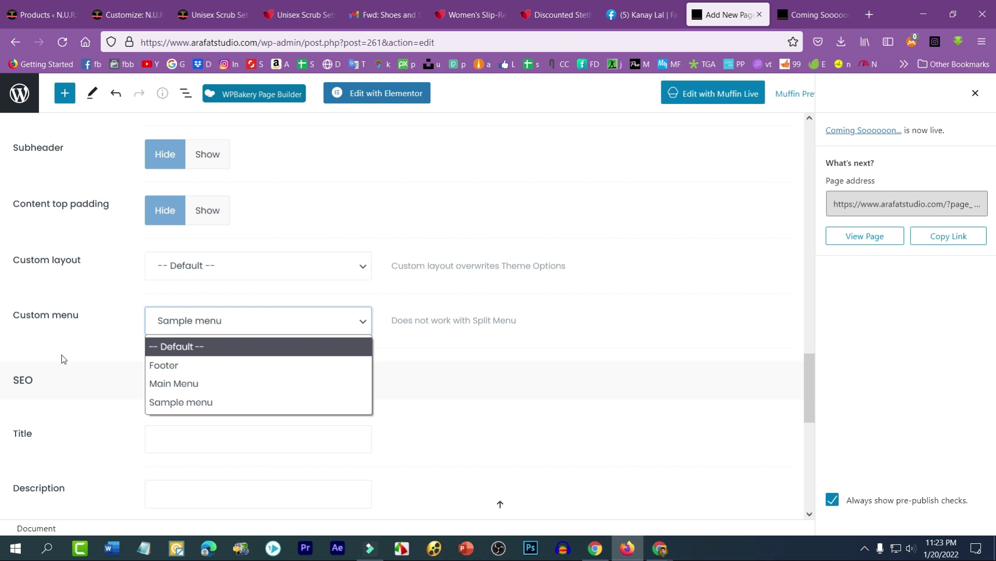
pyautogui.click(174, 262)
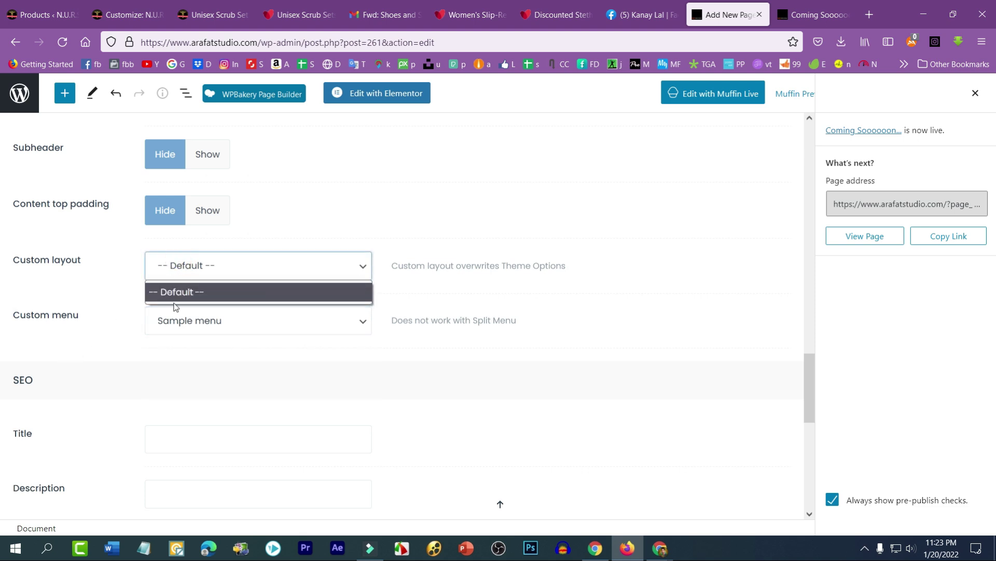
pyautogui.click(71, 345)
pyautogui.click(193, 320)
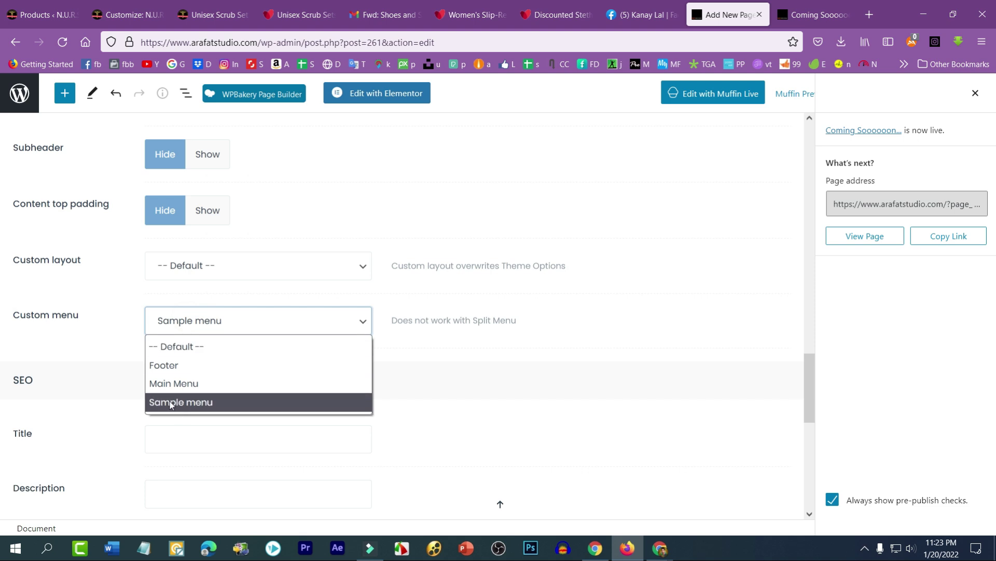
pyautogui.click(553, 345)
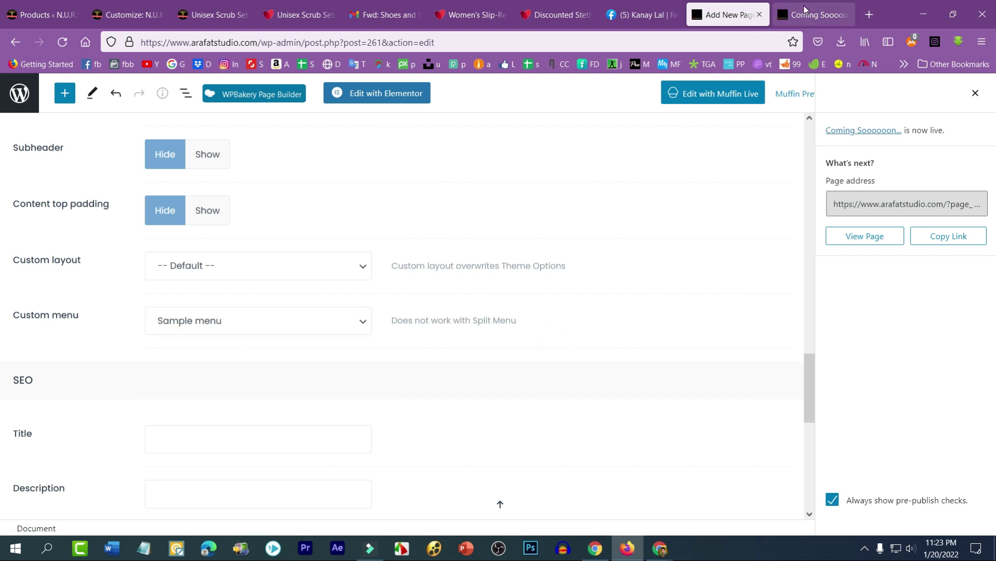
pyautogui.click(810, 14)
pyautogui.moveTo(62, 84)
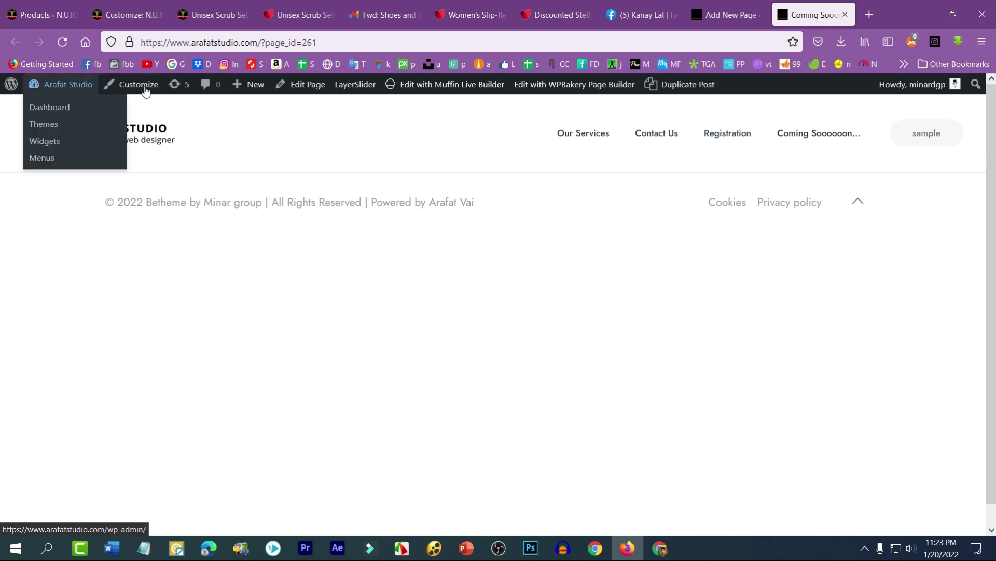
# Open the admin Dashboard from the live page in a new tab and go to Appearance > Menus
pyautogui.rightClick(34, 106)
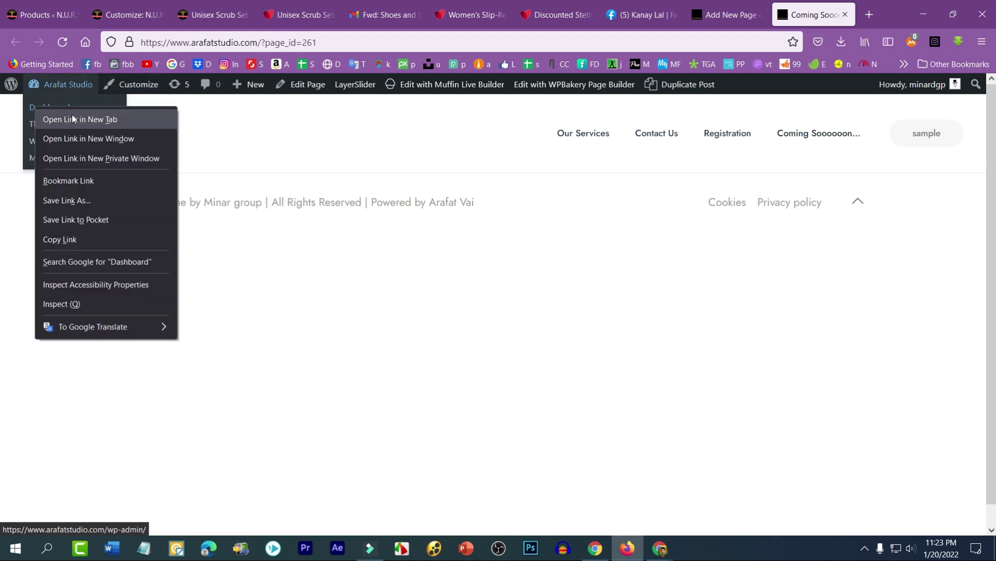
pyautogui.click(80, 117)
pyautogui.click(661, 14)
pyautogui.click(740, 14)
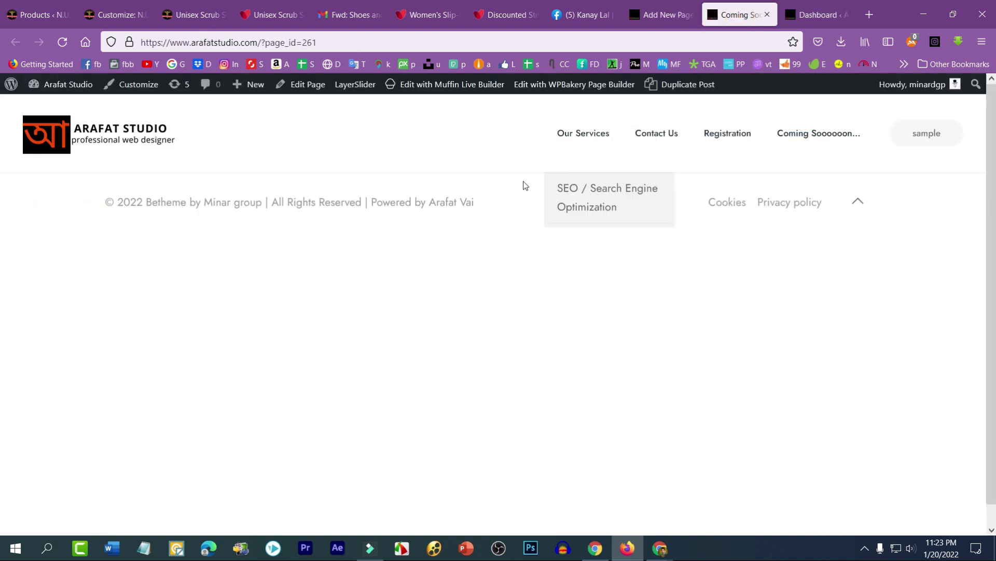
pyautogui.click(817, 14)
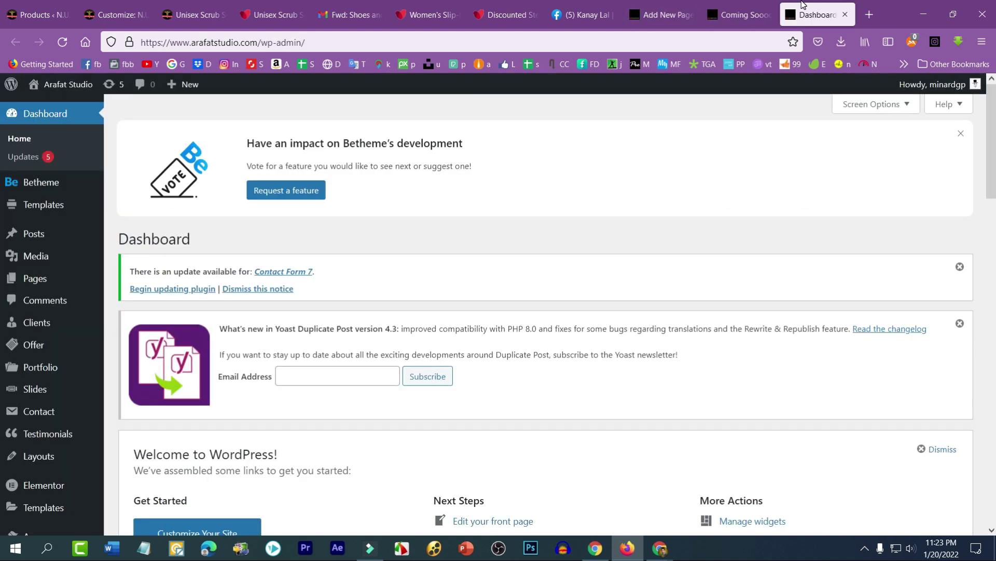
pyautogui.scroll(-3, 83, 418)
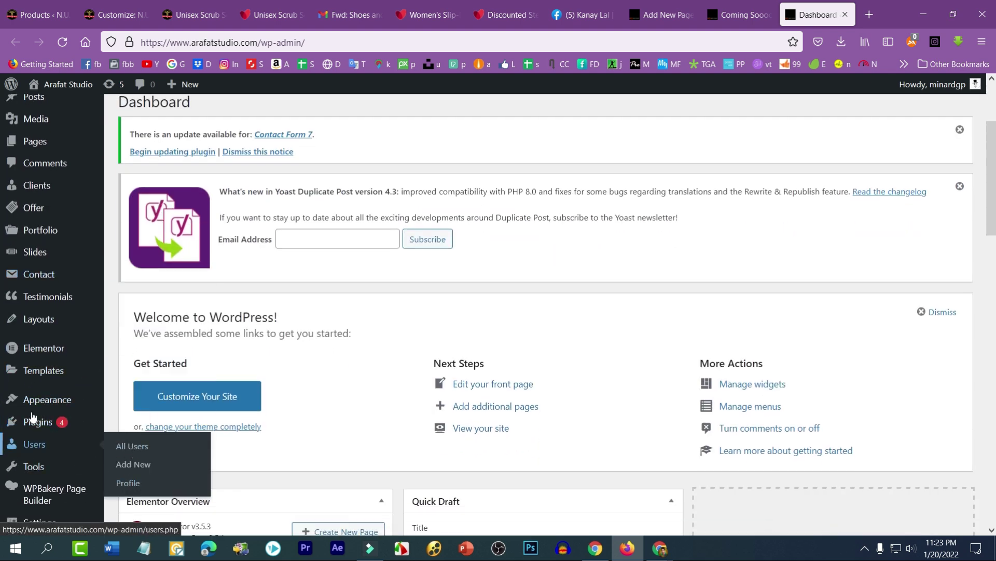
pyautogui.moveTo(46, 399)
pyautogui.click(143, 456)
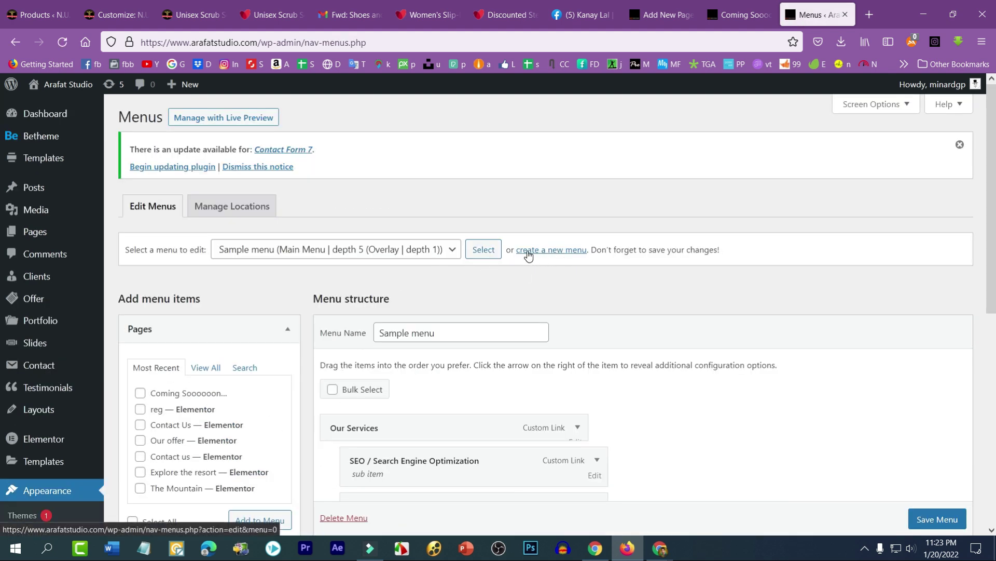
# Create an empty navigation menu named 'Blank' on the Menus screen
pyautogui.click(543, 254)
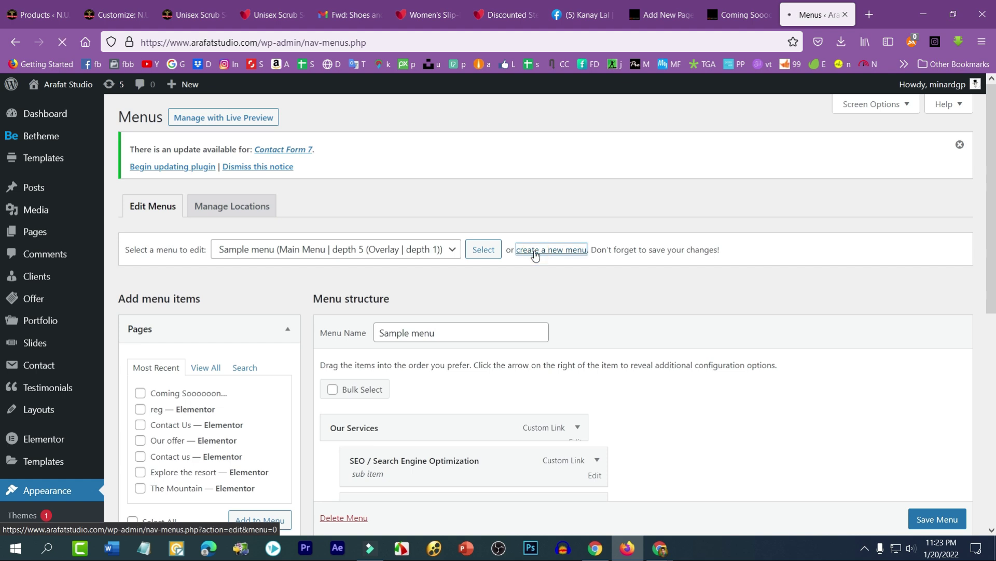
pyautogui.click(423, 335)
pyautogui.write('Blank')
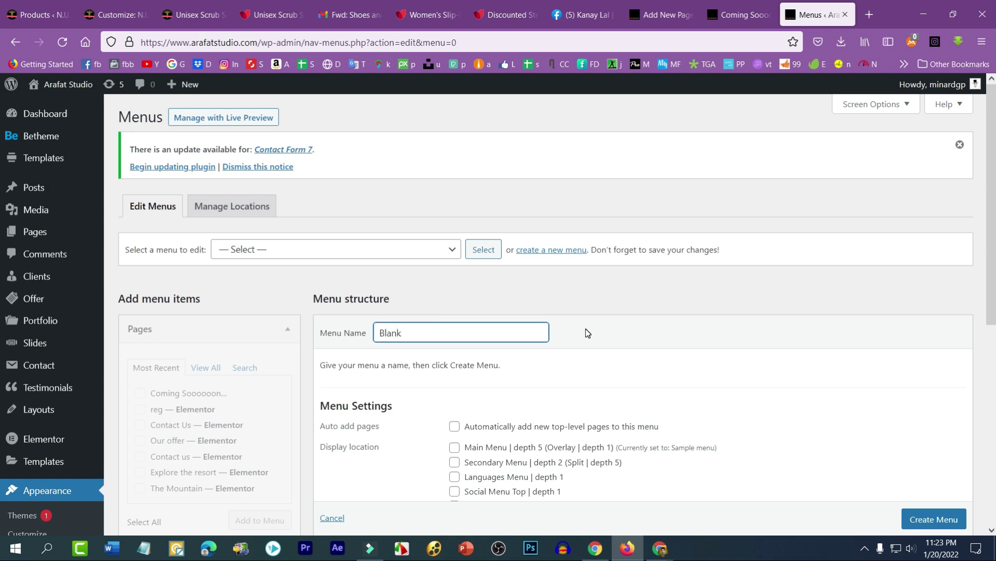
pyautogui.scroll(-3, 597, 348)
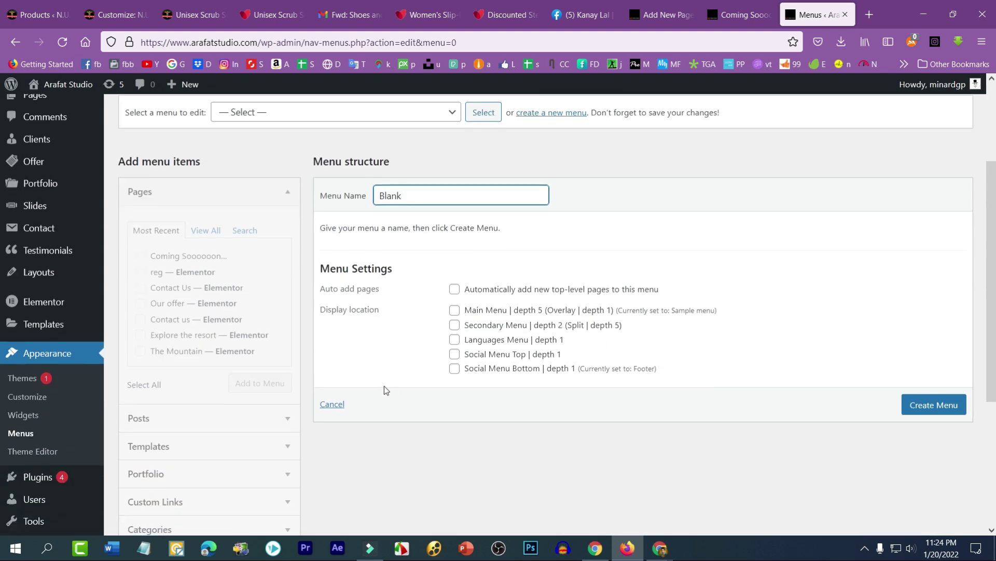
pyautogui.click(920, 407)
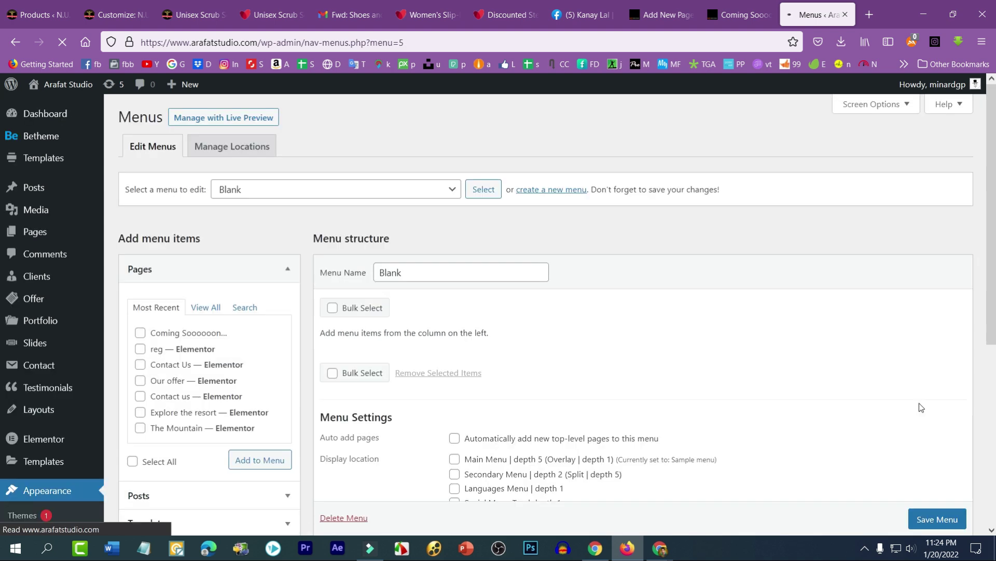
pyautogui.scroll(-3, 205, 341)
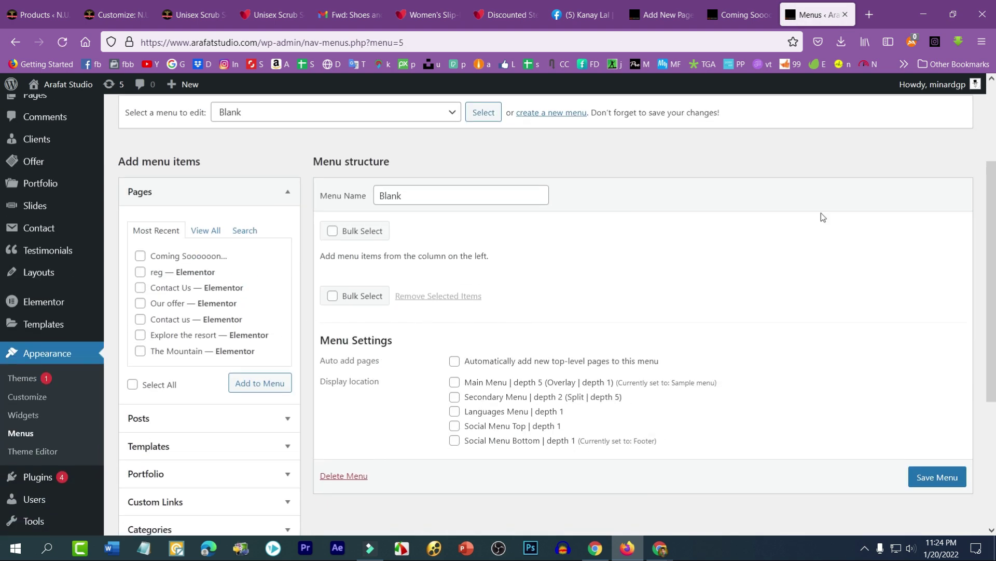
# Return to the page editor tab and reload it
pyautogui.click(726, 15)
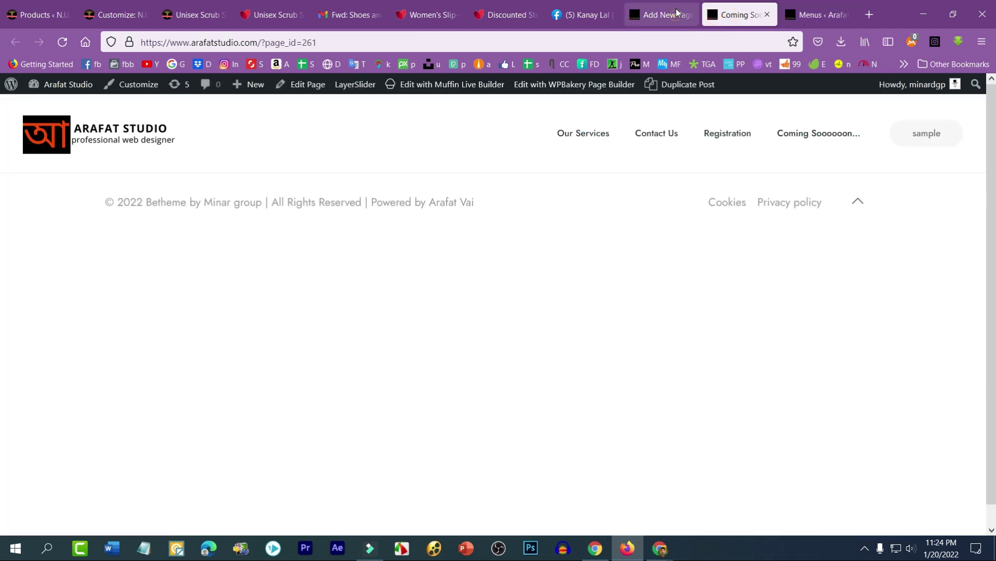
pyautogui.click(677, 14)
pyautogui.rightClick(655, 203)
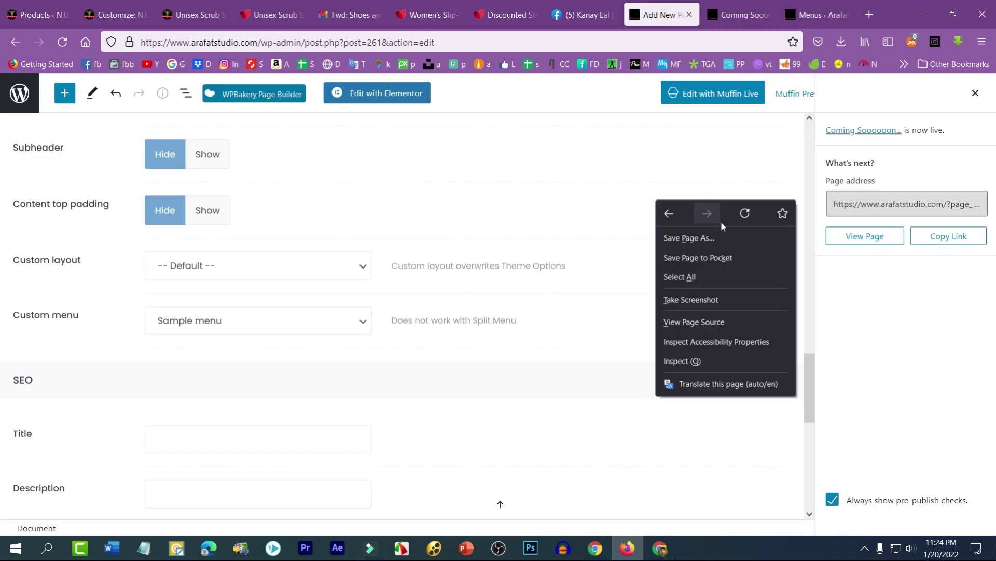
pyautogui.click(749, 215)
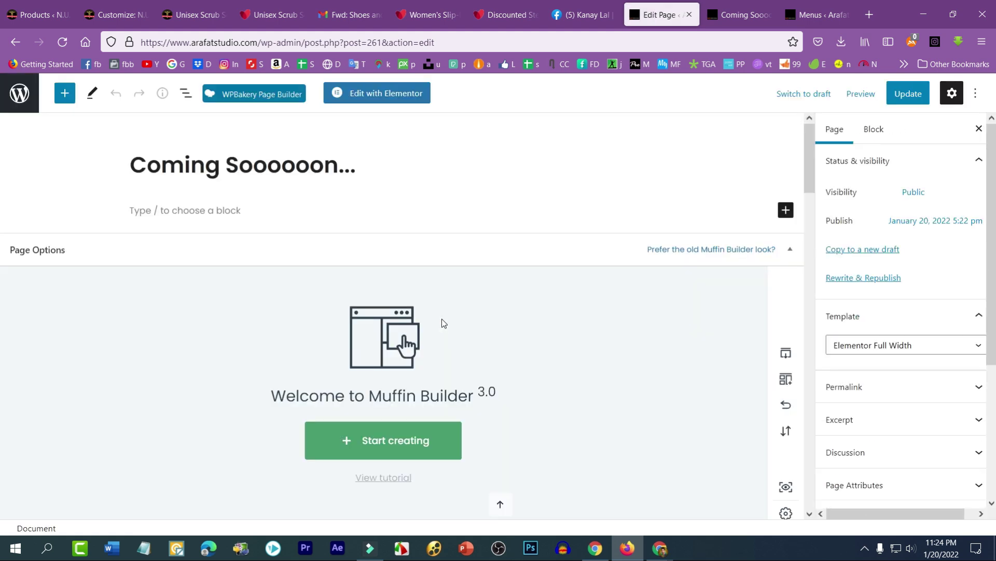
# Set the page's Custom menu to Blank, leaving the custom layout unchanged
pyautogui.scroll(-3, 475, 312)
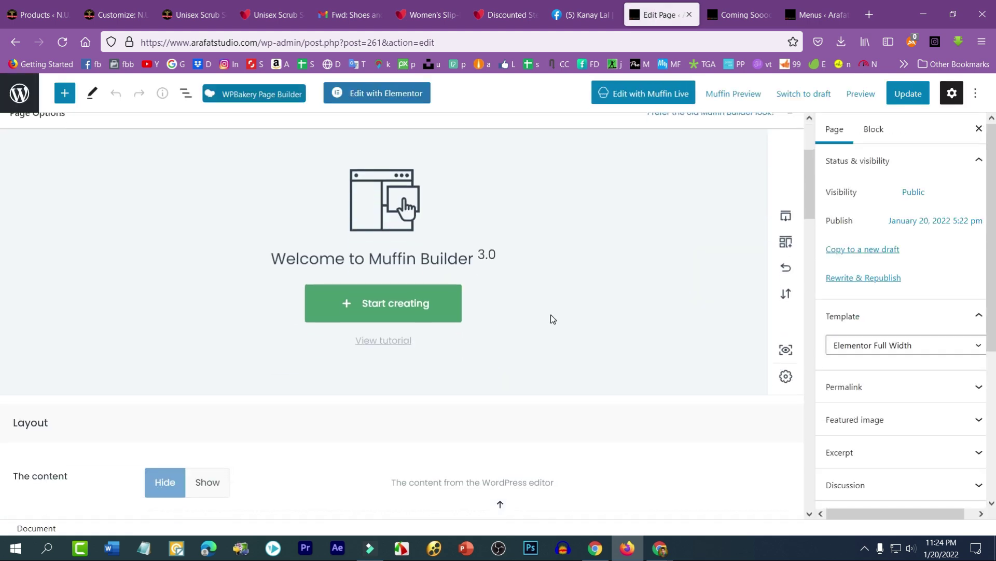
pyautogui.scroll(-3, 552, 319)
pyautogui.scroll(-2, 554, 354)
pyautogui.scroll(-3, 541, 345)
pyautogui.scroll(-2, 549, 354)
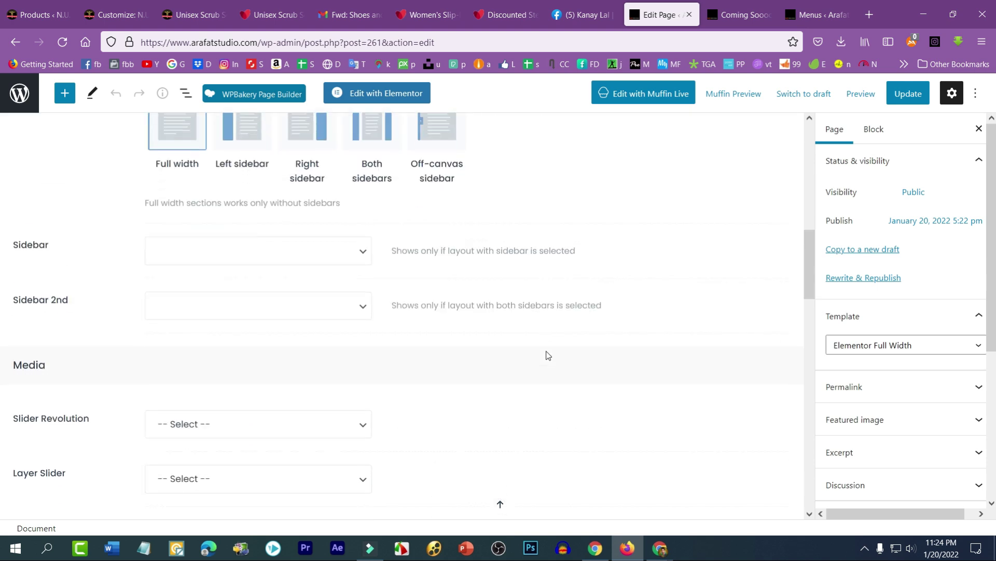
pyautogui.scroll(-3, 529, 353)
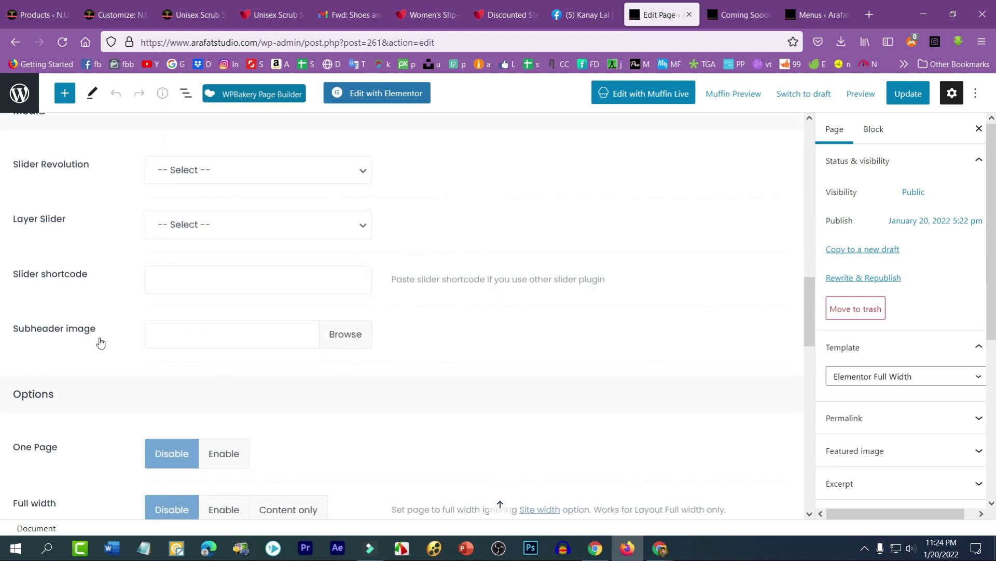
pyautogui.scroll(-3, 278, 339)
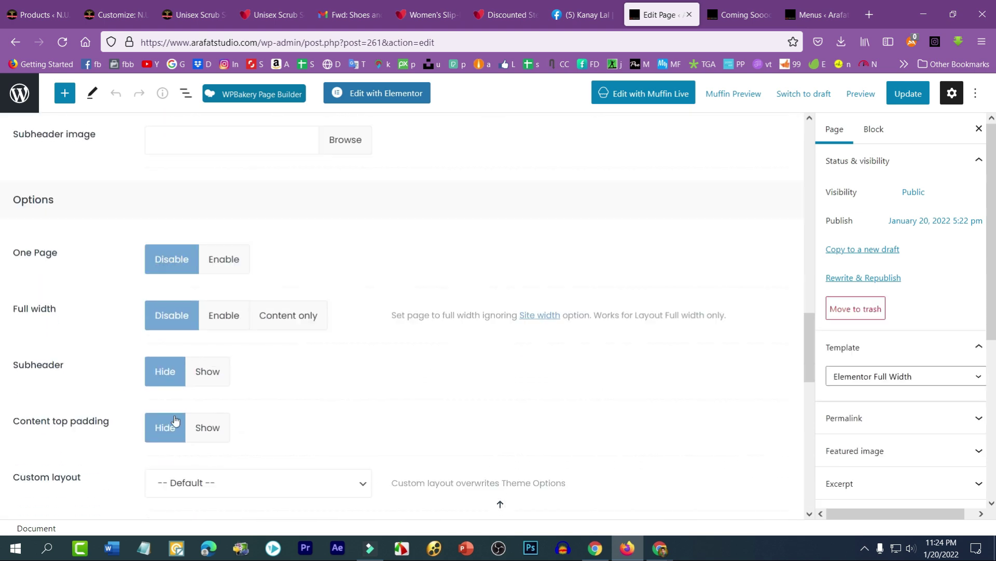
pyautogui.scroll(-2, 208, 413)
pyautogui.scroll(-2, 207, 412)
pyautogui.click(248, 323)
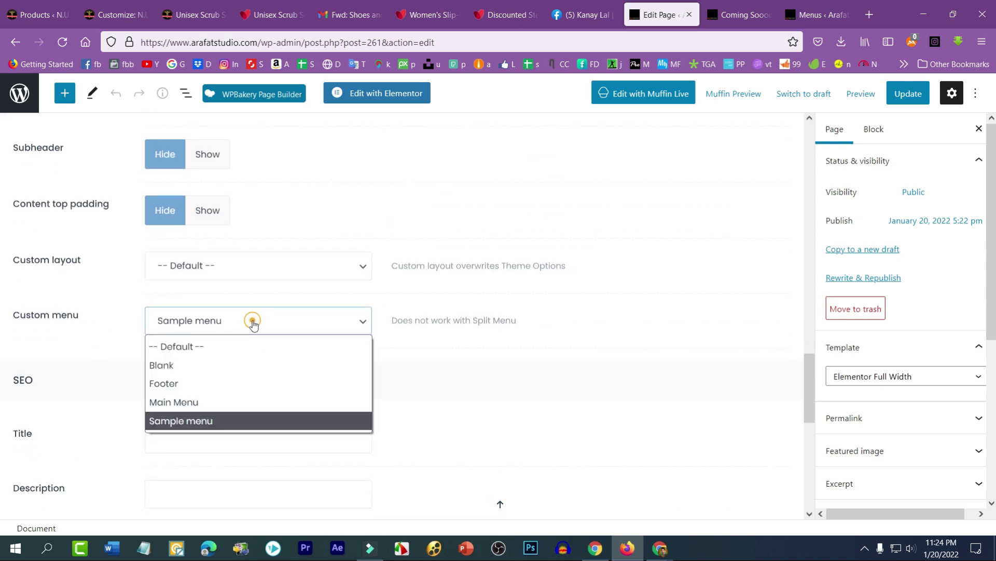
pyautogui.click(176, 365)
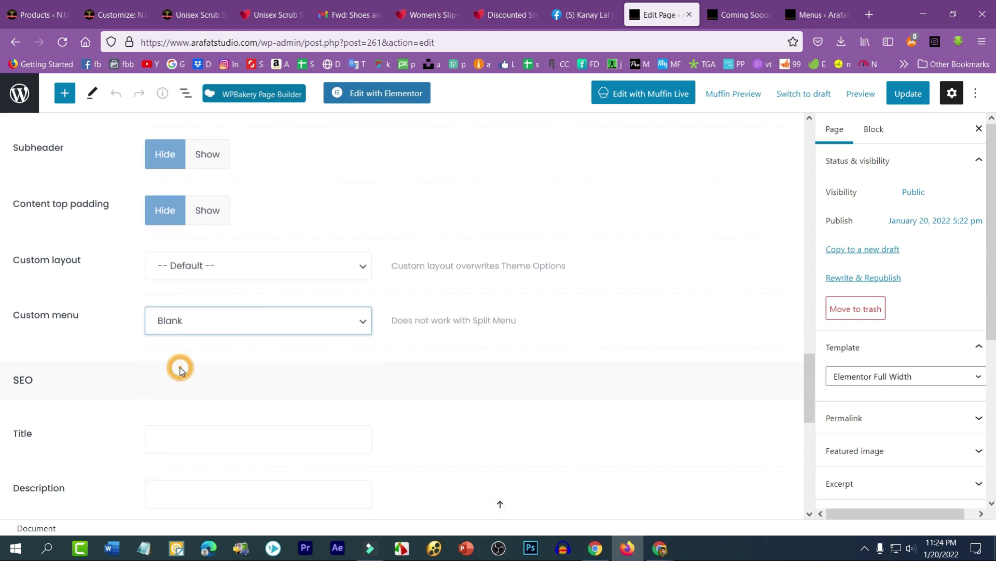
pyautogui.click(211, 267)
pyautogui.click(549, 318)
# Update the page and start reloading the live page tab
pyautogui.scroll(3, 556, 318)
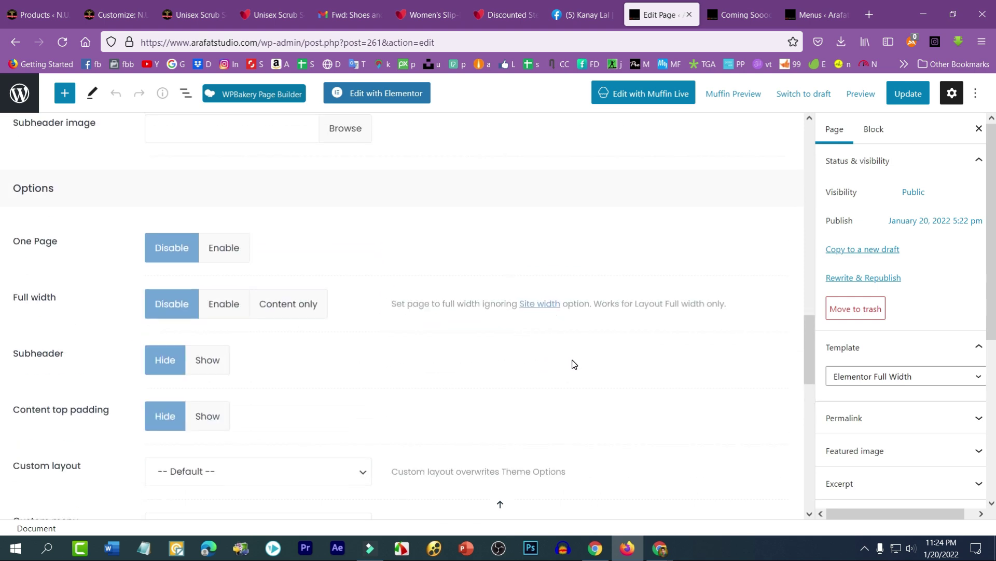
pyautogui.scroll(1, 581, 363)
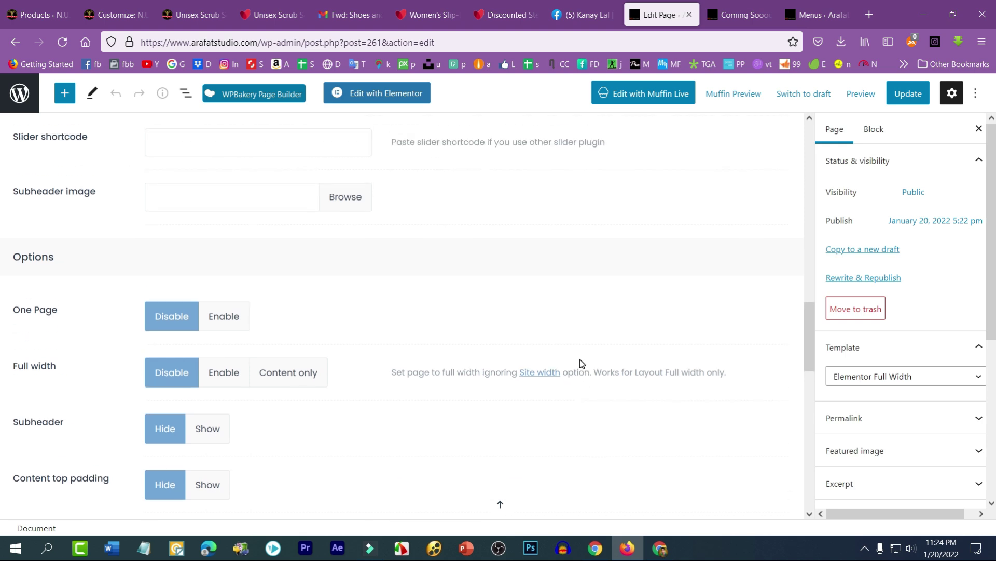
pyautogui.scroll(2, 493, 326)
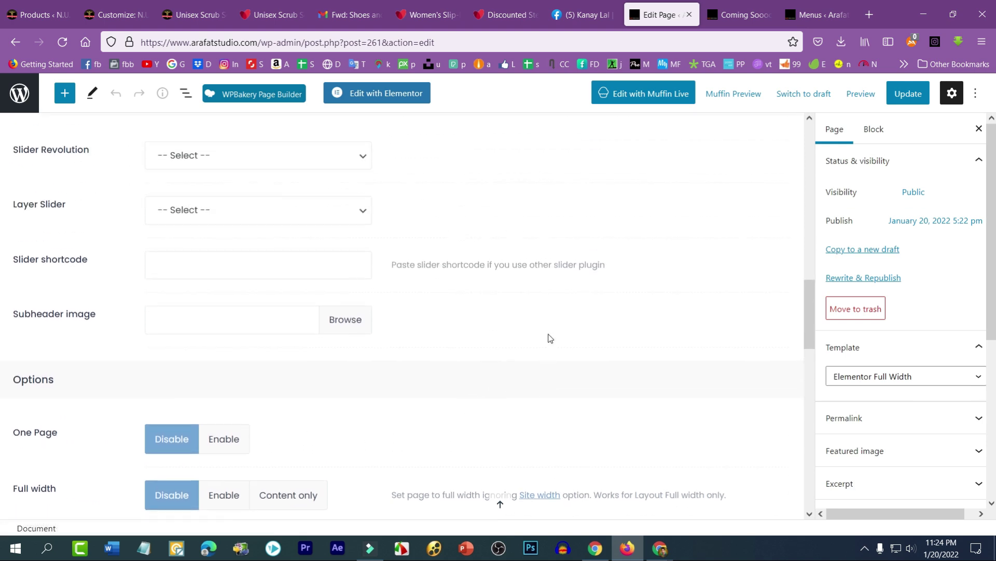
pyautogui.scroll(2, 553, 331)
pyautogui.click(913, 95)
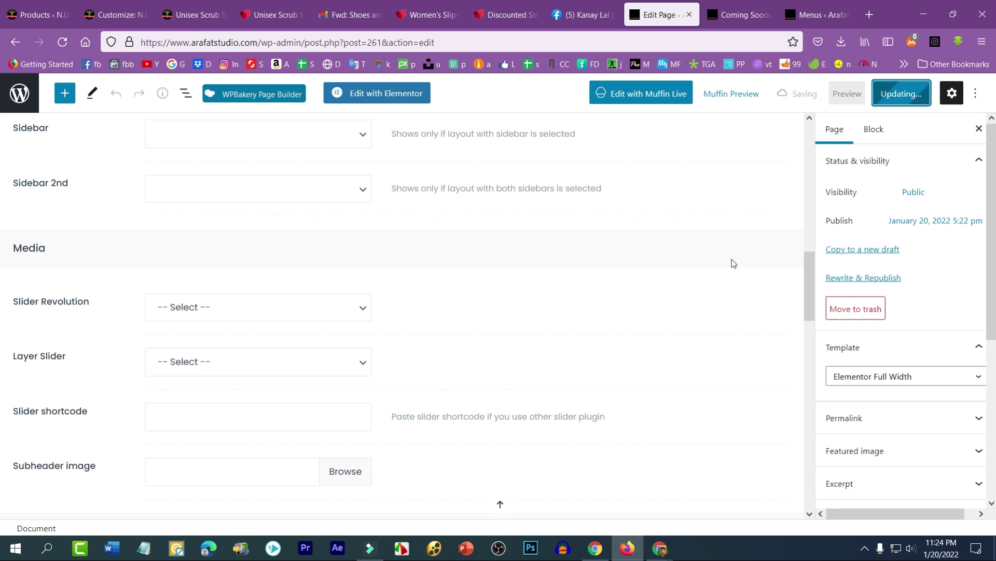
pyautogui.hotkey('ctrl', 'Tab')
pyautogui.hotkey('ctrl', 'Tab')
pyautogui.hotkey('ctrl', 'shift', 'Tab')
pyautogui.rightClick(539, 242)
# Reload the live page, review its header listing every site page, and return to the editor
pyautogui.click(624, 253)
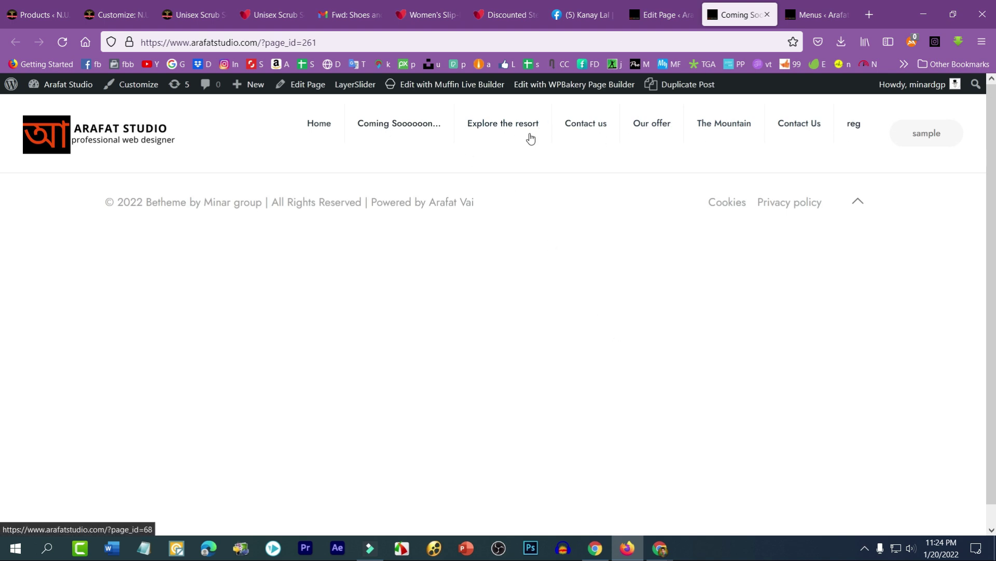
pyautogui.scroll(-1, 389, 198)
pyautogui.scroll(1, 519, 233)
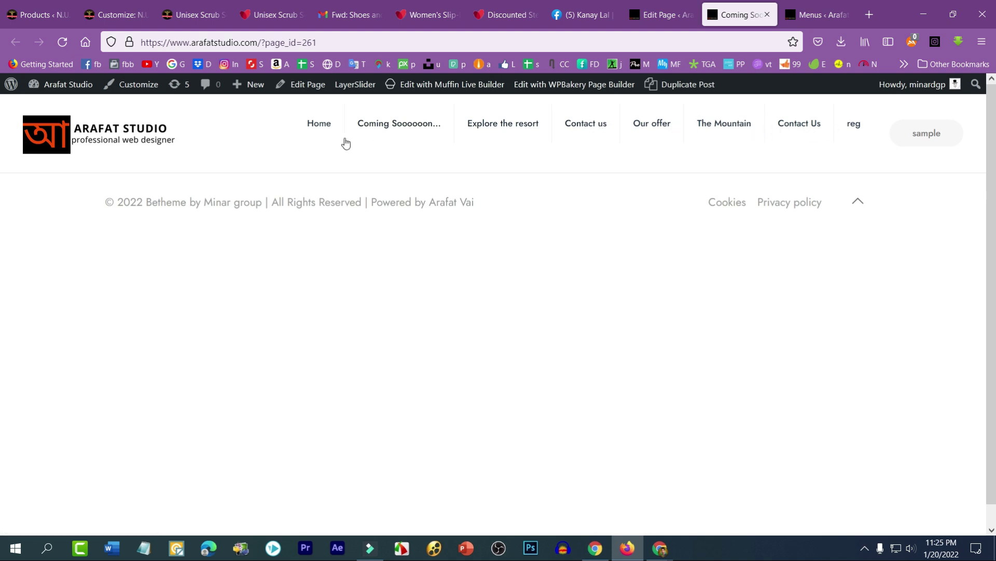
pyautogui.click(674, 20)
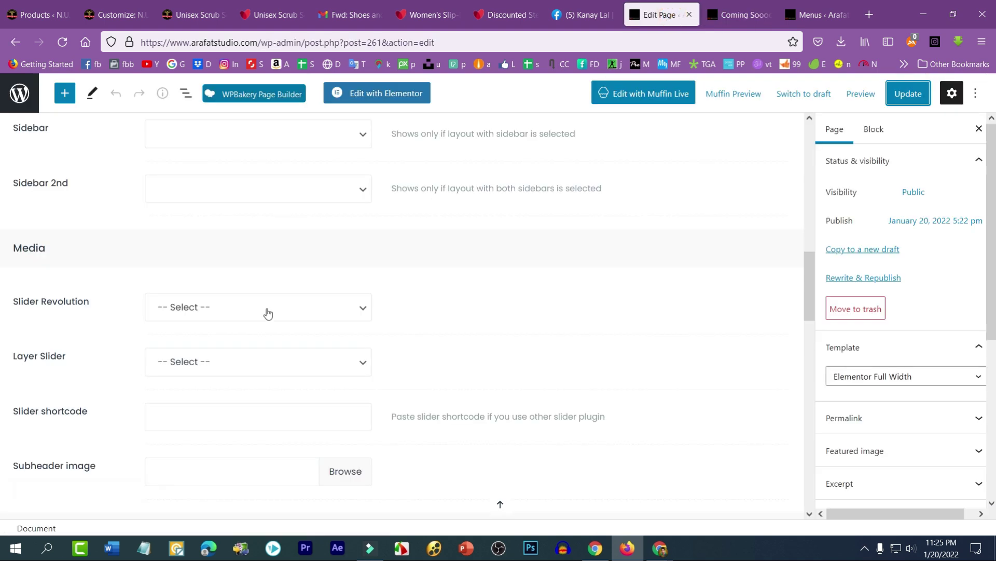
# Check the page's menu setting and keep it on Blank
pyautogui.scroll(-3, 317, 363)
pyautogui.scroll(-3, 327, 425)
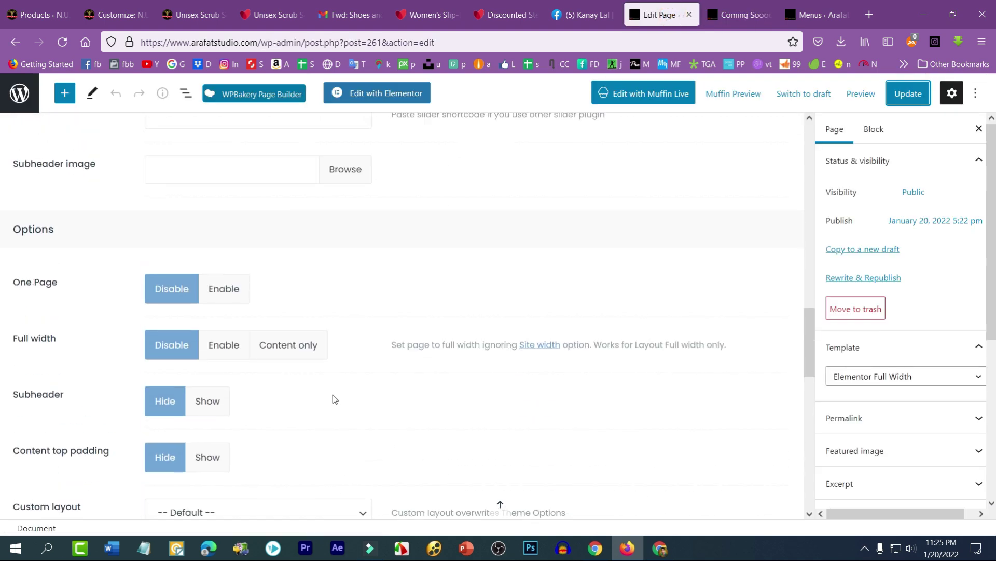
pyautogui.scroll(-4, 319, 395)
pyautogui.click(213, 324)
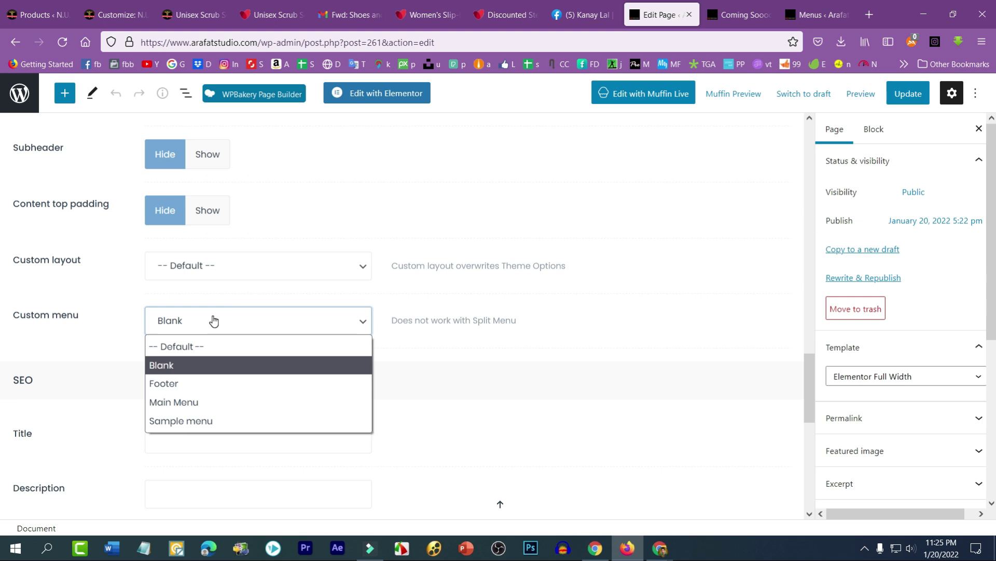
pyautogui.click(593, 375)
# Turn on One Page mode for the Coming Soon page
pyautogui.scroll(-4, 519, 394)
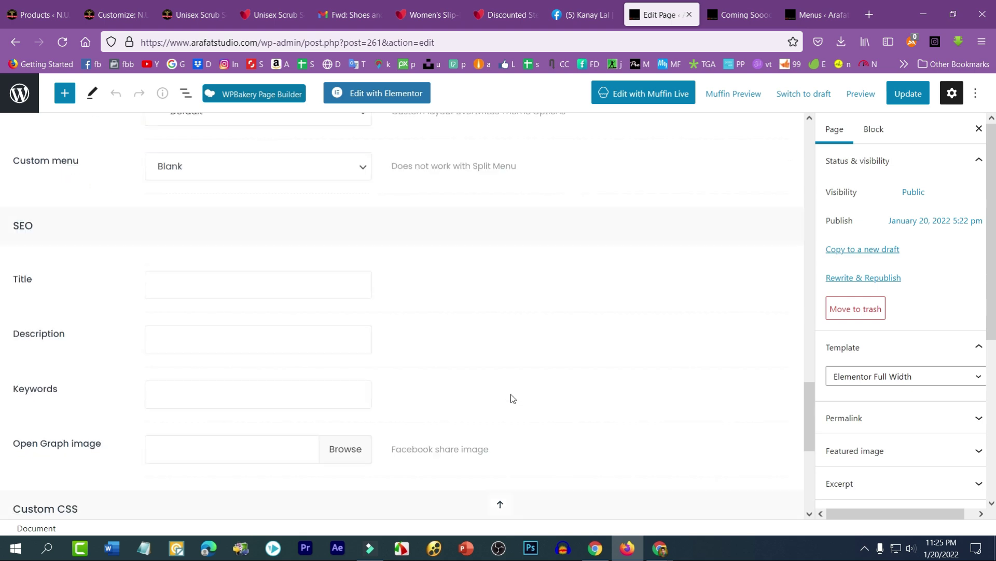
pyautogui.scroll(1, 273, 388)
pyautogui.scroll(4, 238, 348)
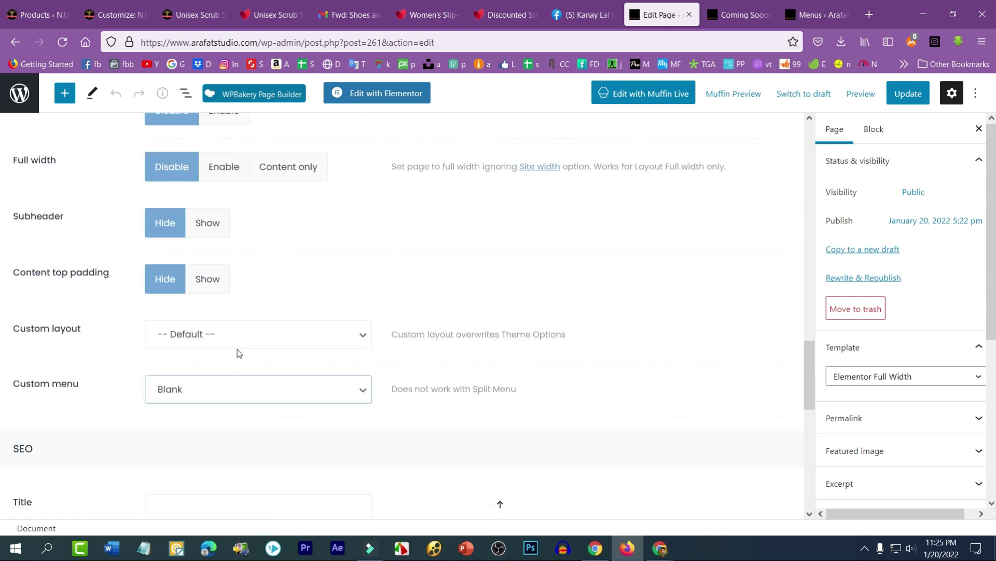
pyautogui.scroll(1, 164, 283)
pyautogui.scroll(2, 177, 259)
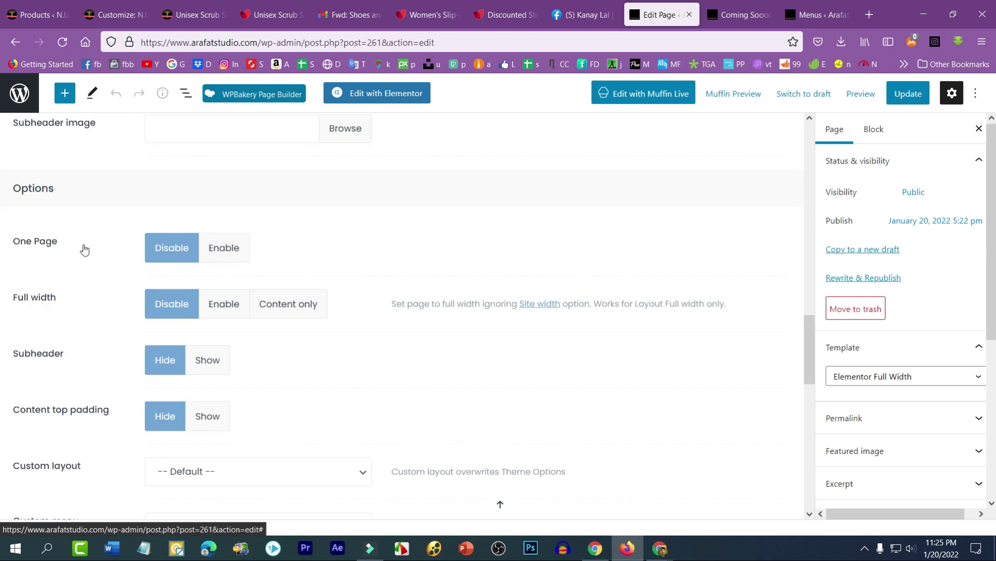
pyautogui.scroll(3, 174, 260)
pyautogui.click(220, 389)
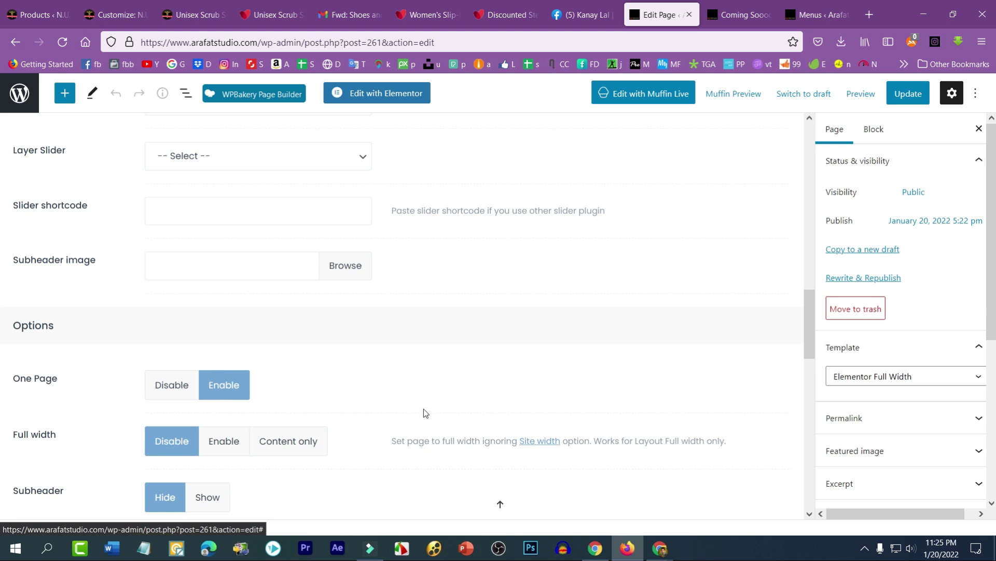
# Review the available Layer Slider and Slider Revolution sliders
pyautogui.scroll(2, 424, 413)
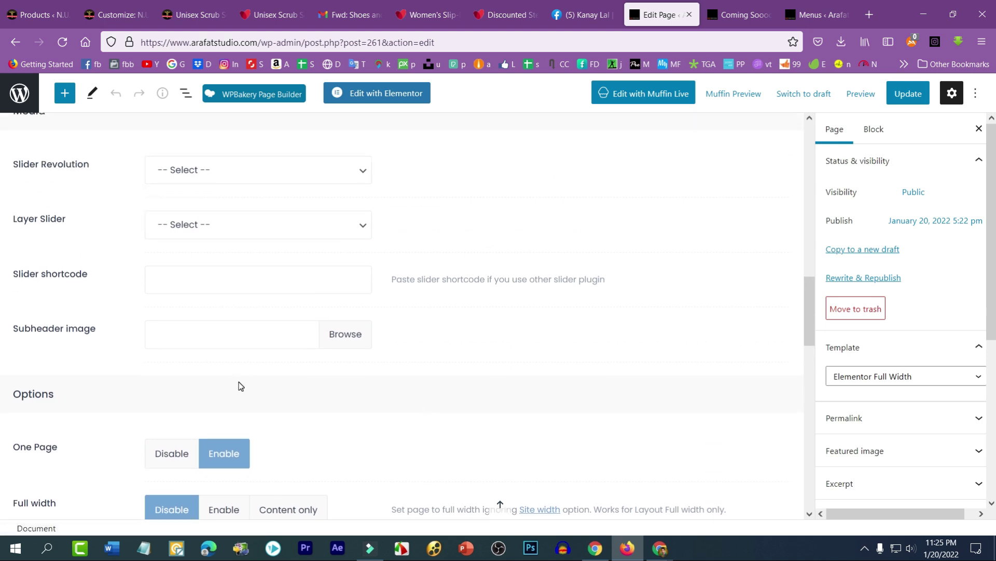
pyautogui.scroll(2, 216, 343)
pyautogui.click(196, 294)
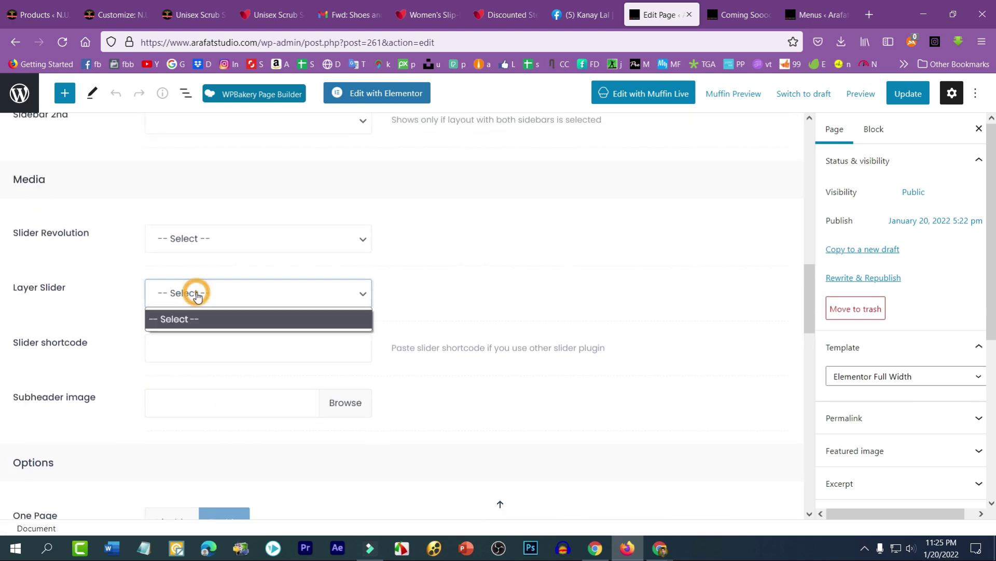
pyautogui.click(495, 355)
pyautogui.click(234, 240)
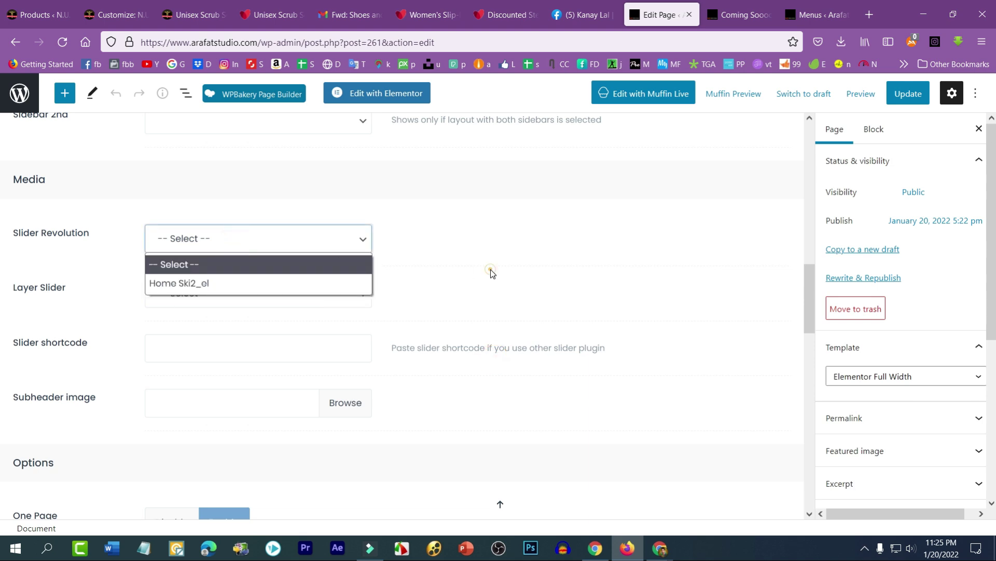
# Set 'The content' to Show and update the page
pyautogui.scroll(2, 492, 274)
pyautogui.scroll(3, 462, 292)
pyautogui.scroll(1, 362, 292)
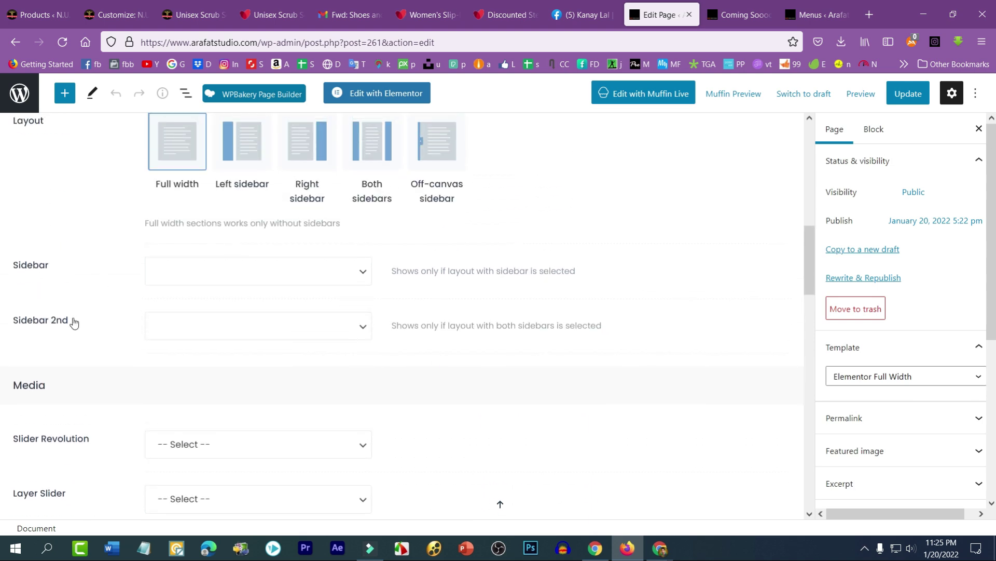
pyautogui.scroll(2, 73, 321)
pyautogui.scroll(2, 218, 333)
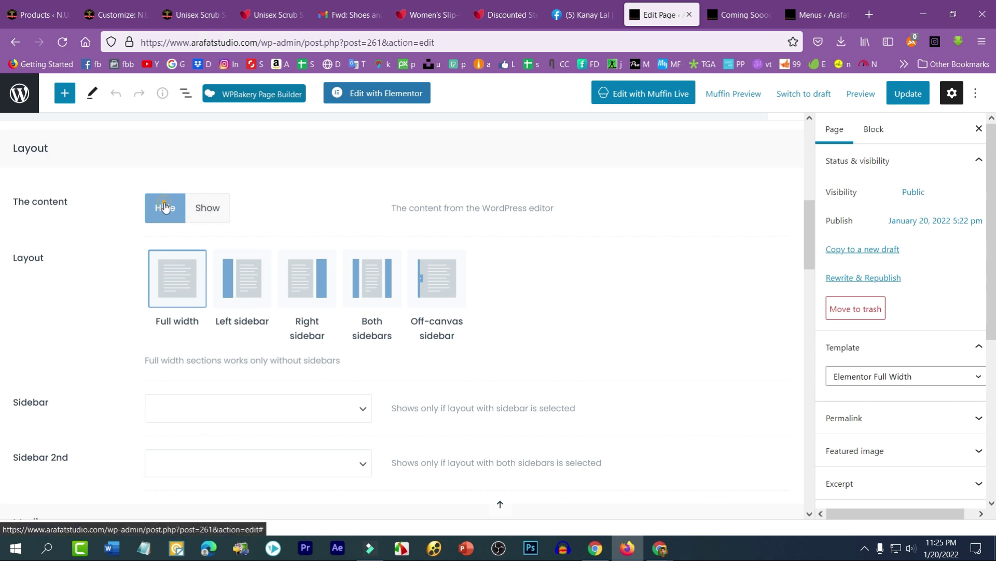
pyautogui.scroll(2, 166, 222)
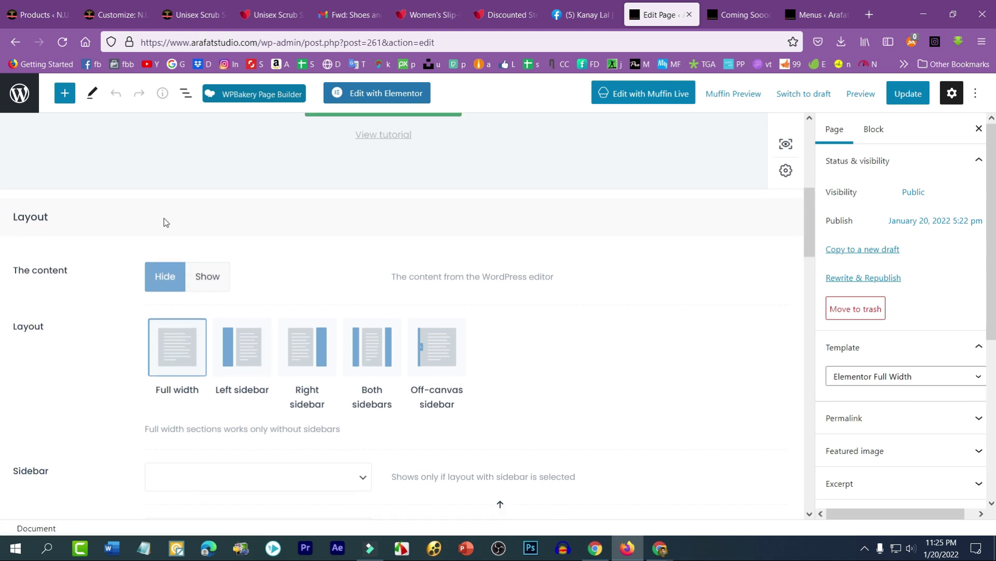
pyautogui.click(213, 275)
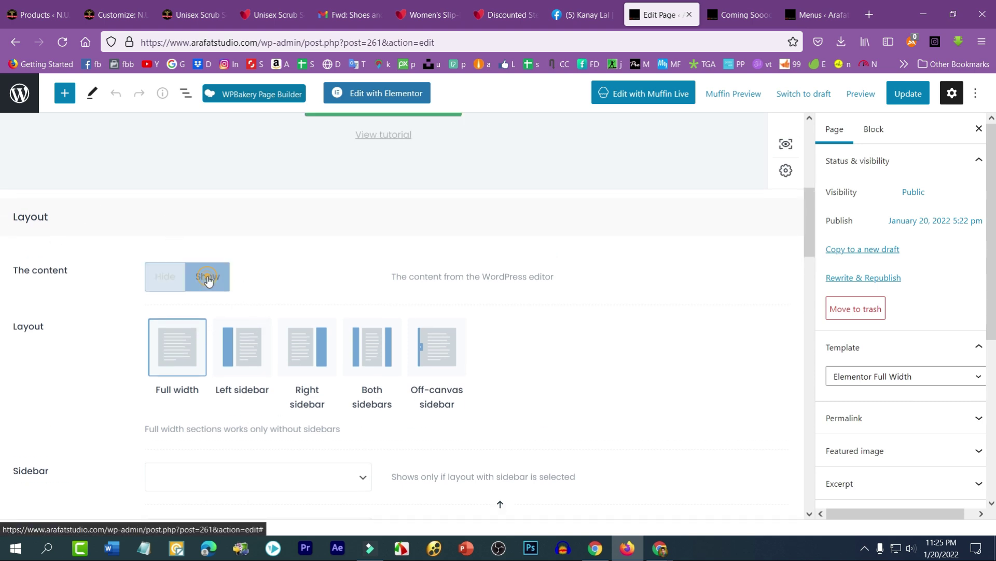
pyautogui.click(917, 102)
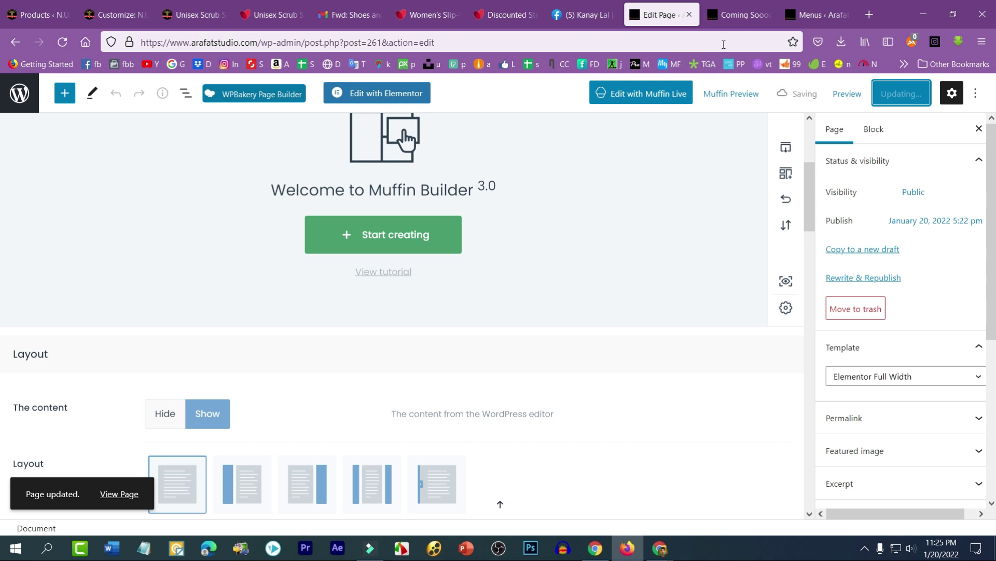
# Reload the live Coming Soon page to verify the changes
pyautogui.click(737, 14)
pyautogui.rightClick(582, 228)
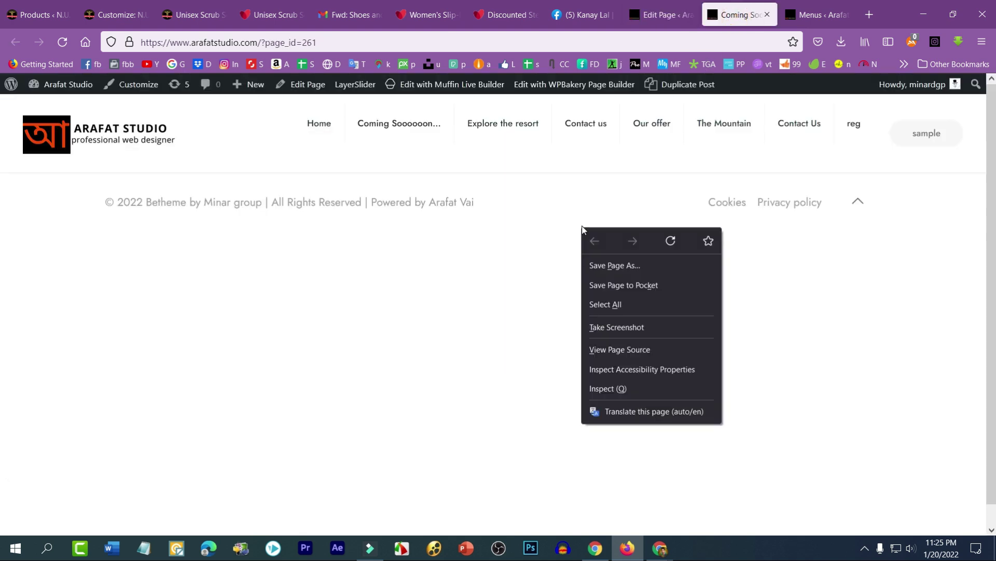
pyautogui.click(670, 241)
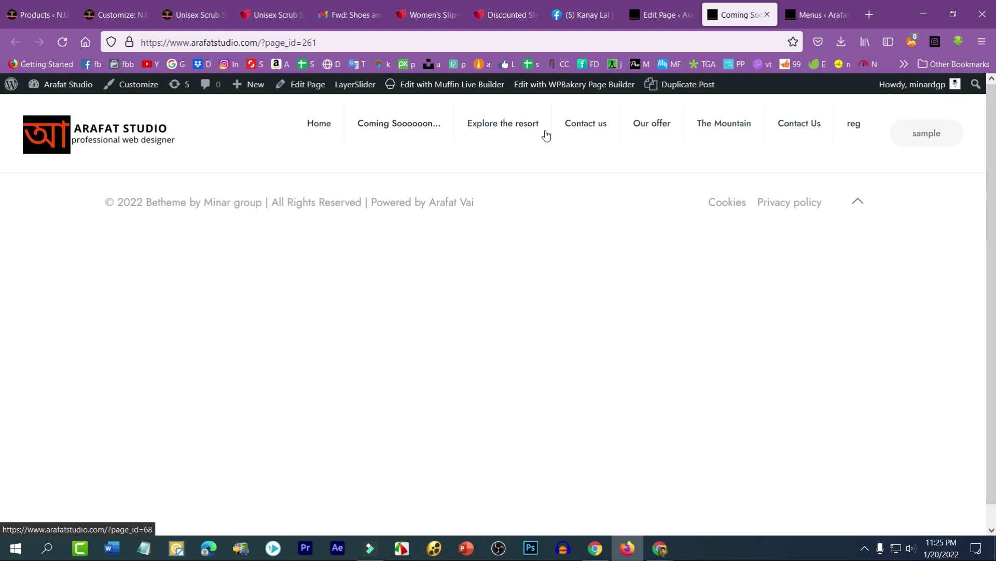
pyautogui.click(656, 15)
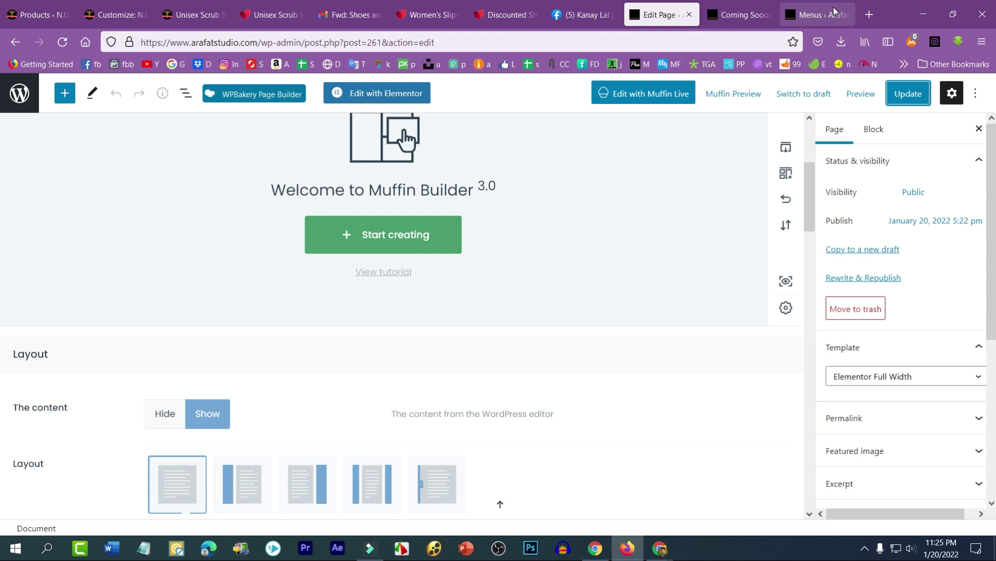
# Add a custom link with URL and text # to the Blank menu and save it
pyautogui.click(818, 15)
pyautogui.scroll(-2, 393, 332)
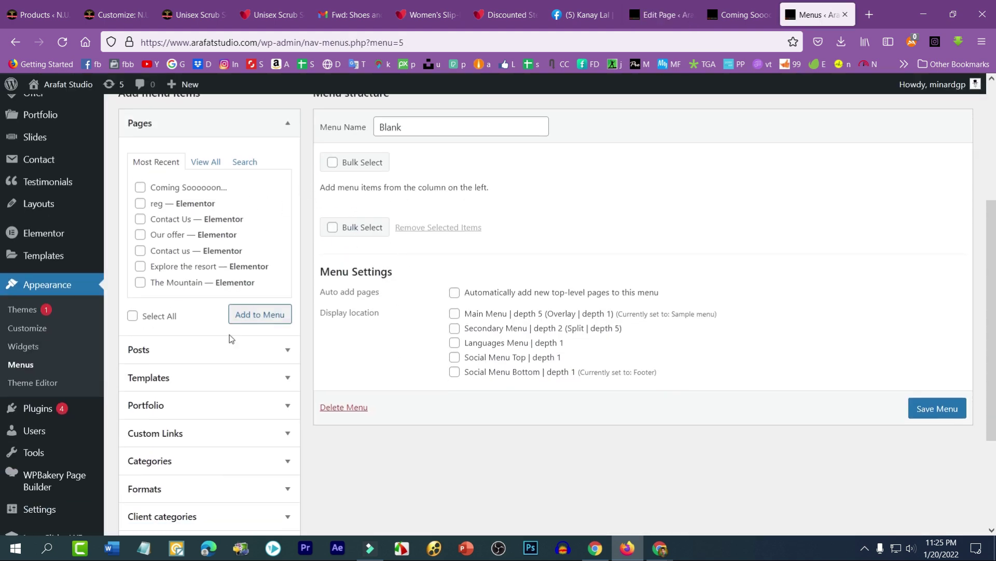
pyautogui.click(188, 435)
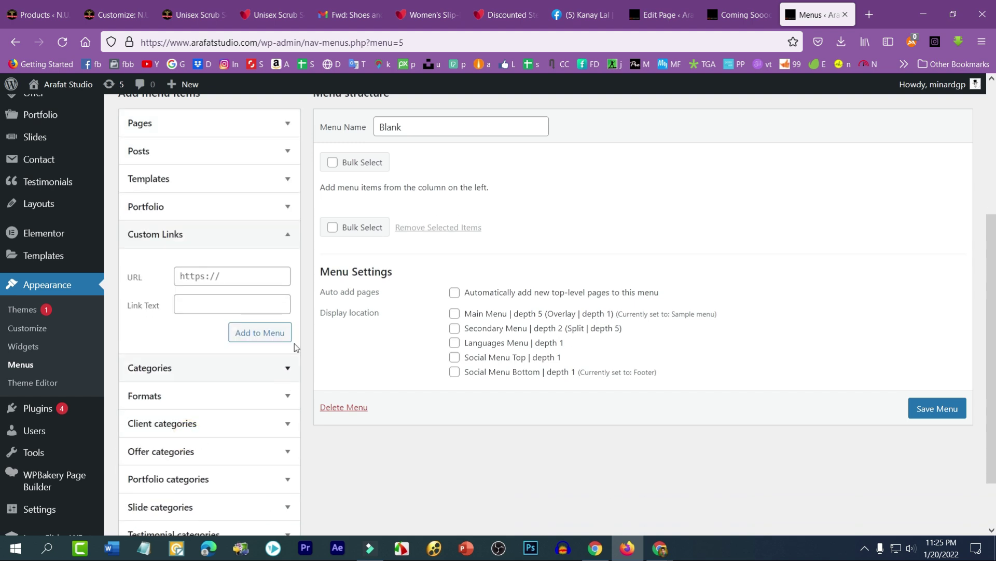
pyautogui.click(220, 273)
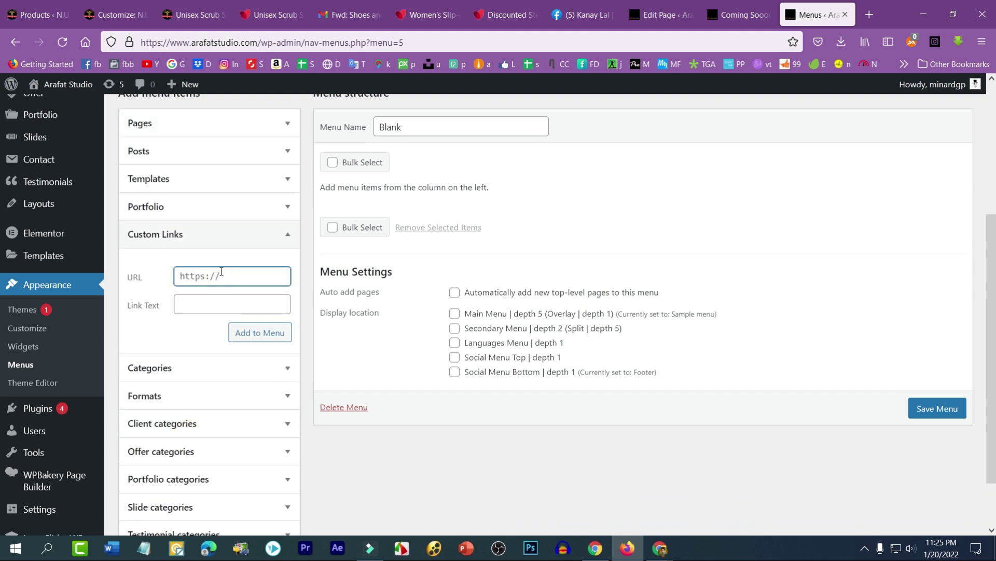
pyautogui.write('#')
pyautogui.click(200, 306)
pyautogui.write('#')
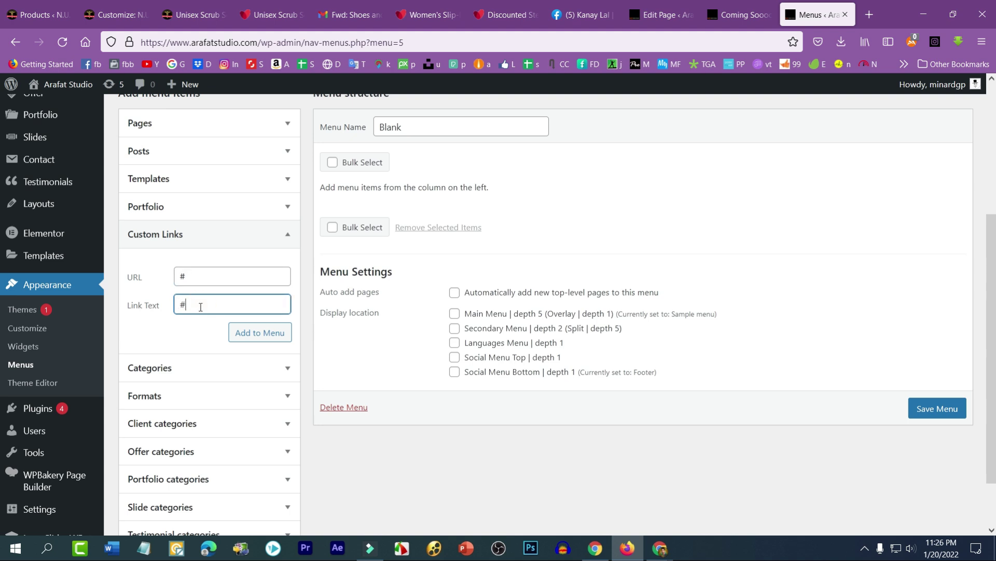
pyautogui.click(232, 331)
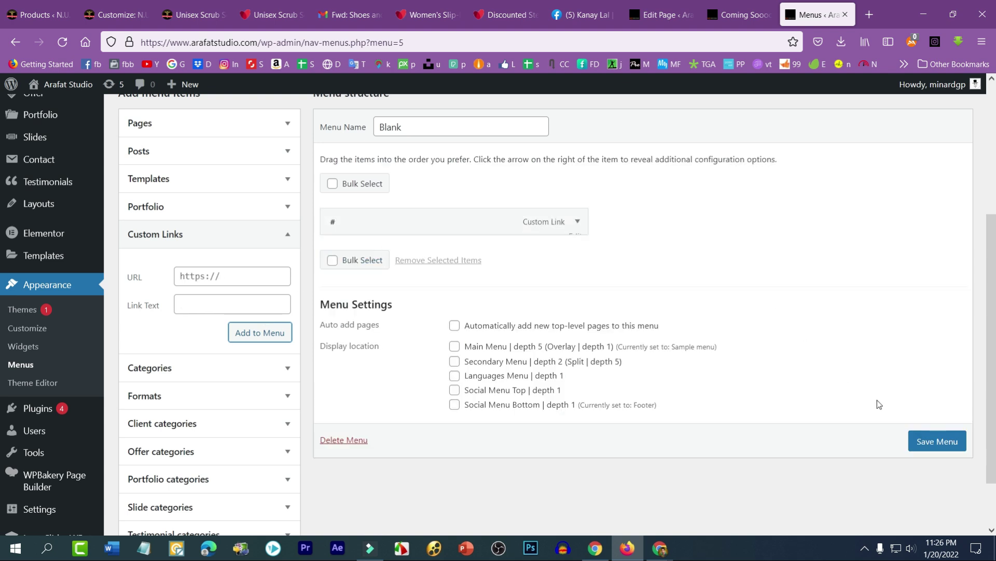
pyautogui.click(945, 442)
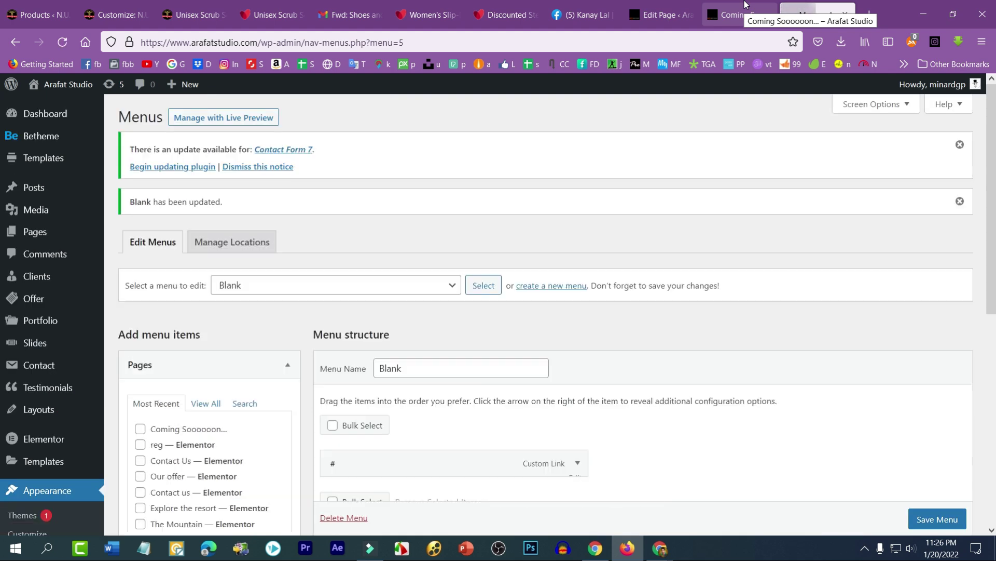
# Reload the live page to confirm the header shows only the # item
pyautogui.click(745, 4)
pyautogui.rightClick(775, 301)
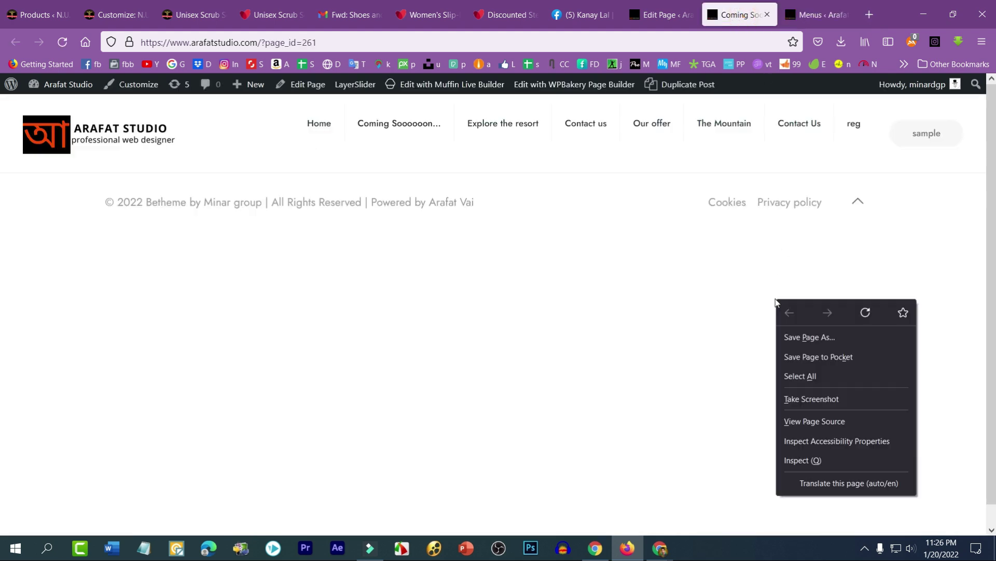
pyautogui.click(866, 312)
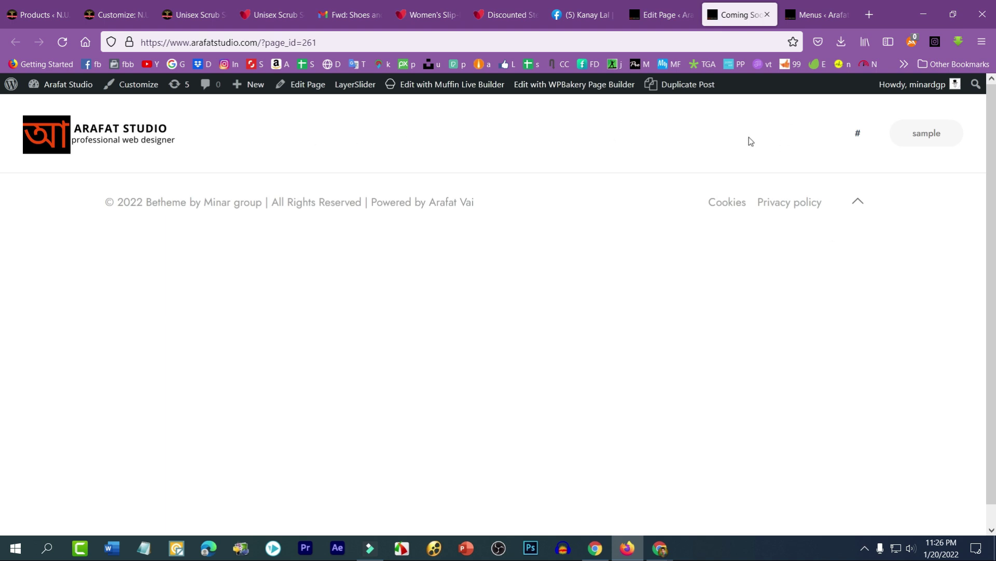
pyautogui.scroll(-1, 674, 208)
pyautogui.scroll(1, 667, 224)
# Open the Coming Soon page in Elementor, then start a new browser tab for a search
pyautogui.click(683, 6)
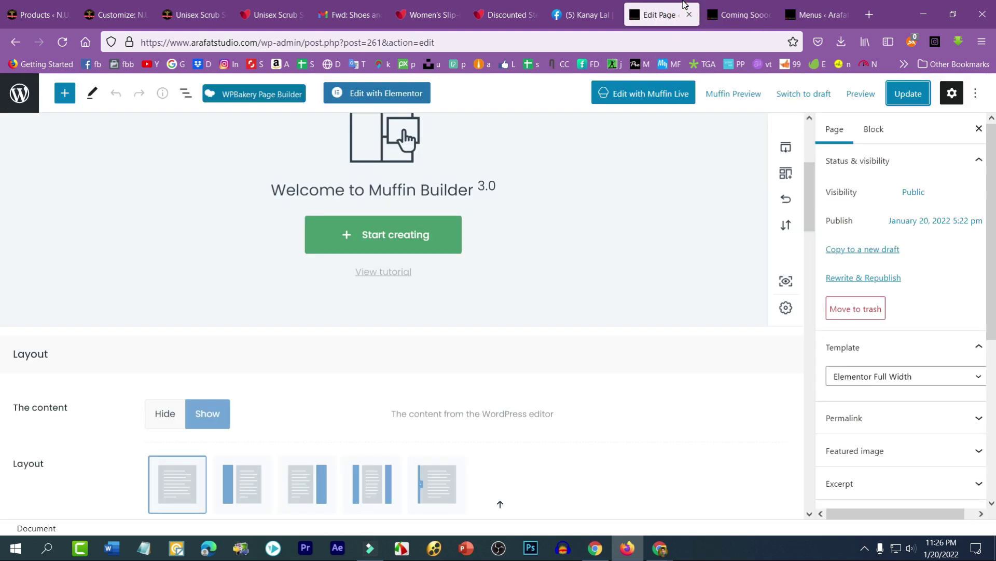
pyautogui.click(381, 93)
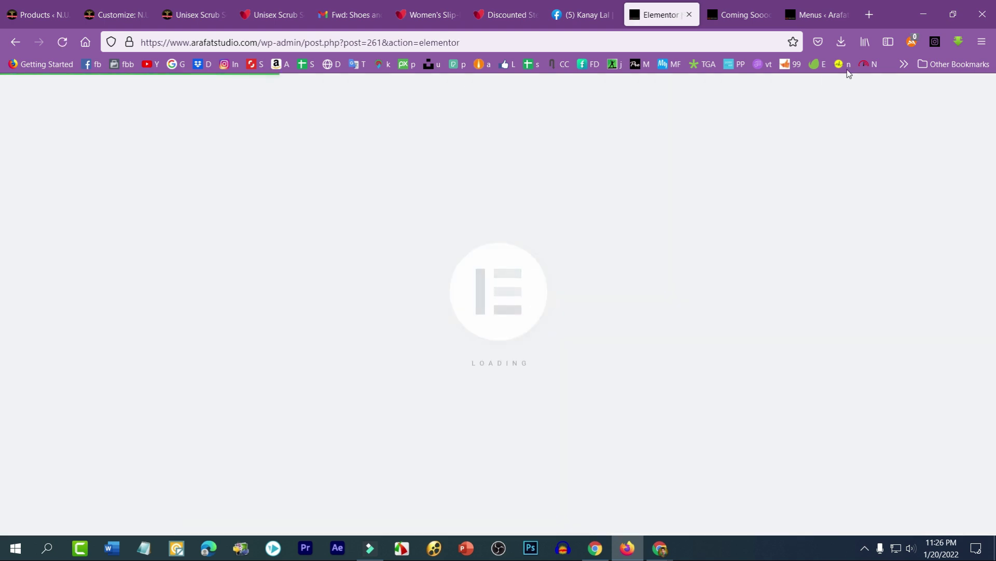
pyautogui.click(871, 14)
pyautogui.click(512, 41)
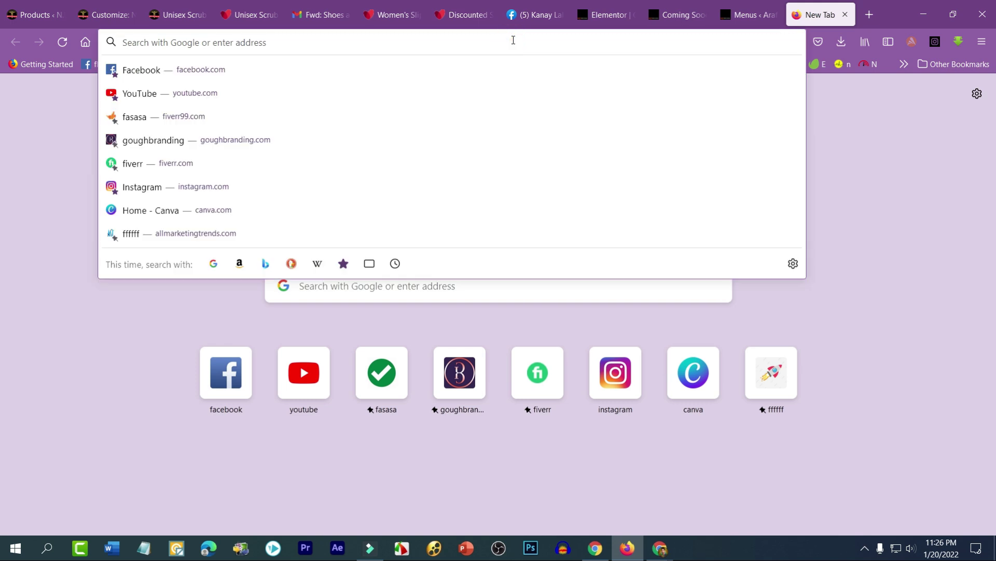
# Search Google Images for 'coming soon'
pyautogui.write('coming')
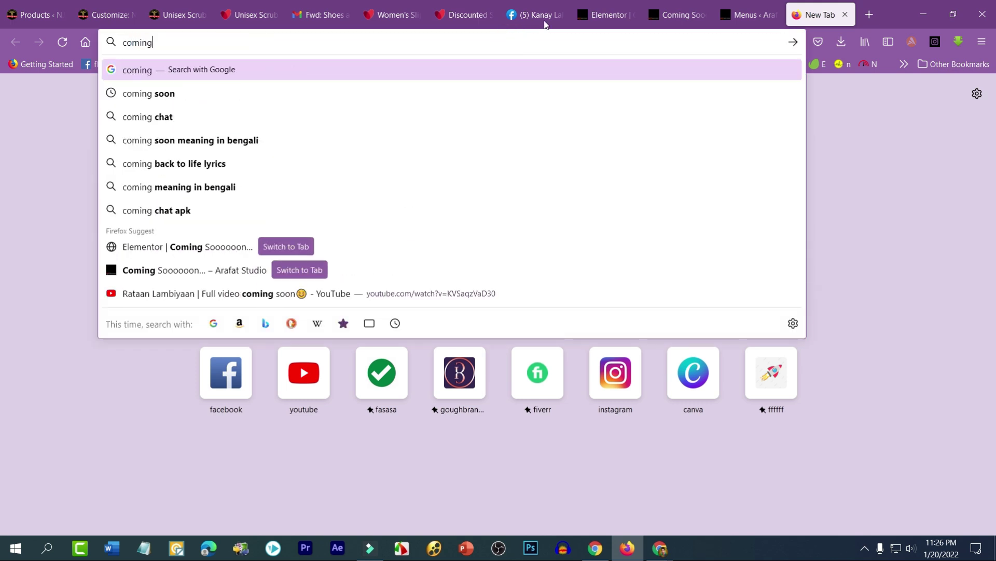
pyautogui.click(178, 94)
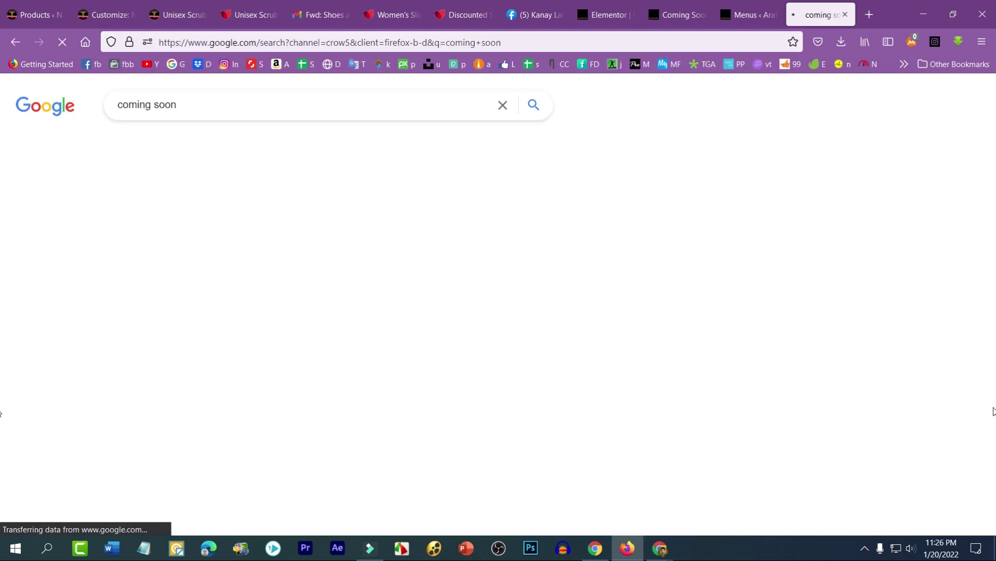
pyautogui.click(197, 150)
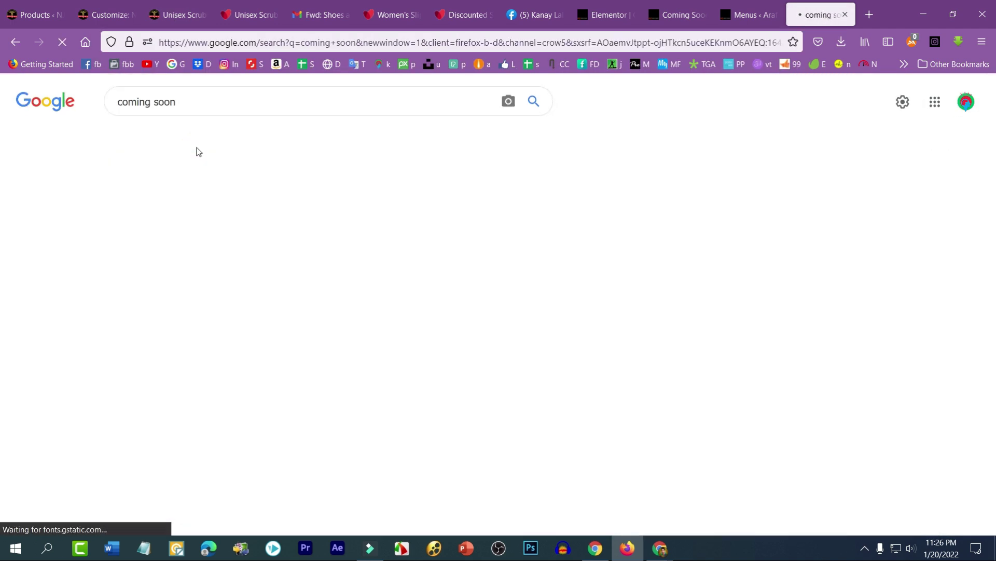
pyautogui.scroll(-3, 920, 298)
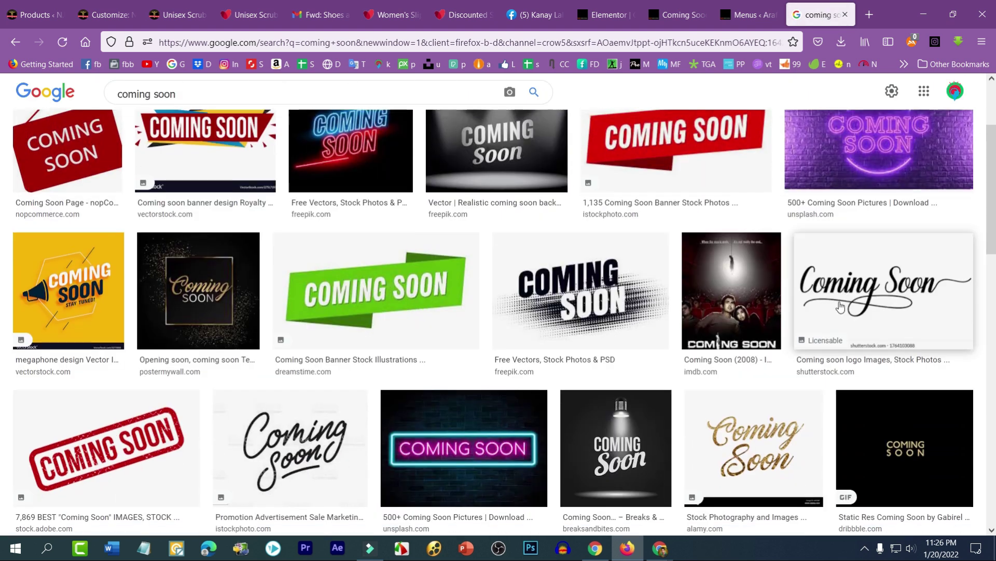
pyautogui.scroll(-4, 903, 297)
pyautogui.scroll(-3, 897, 297)
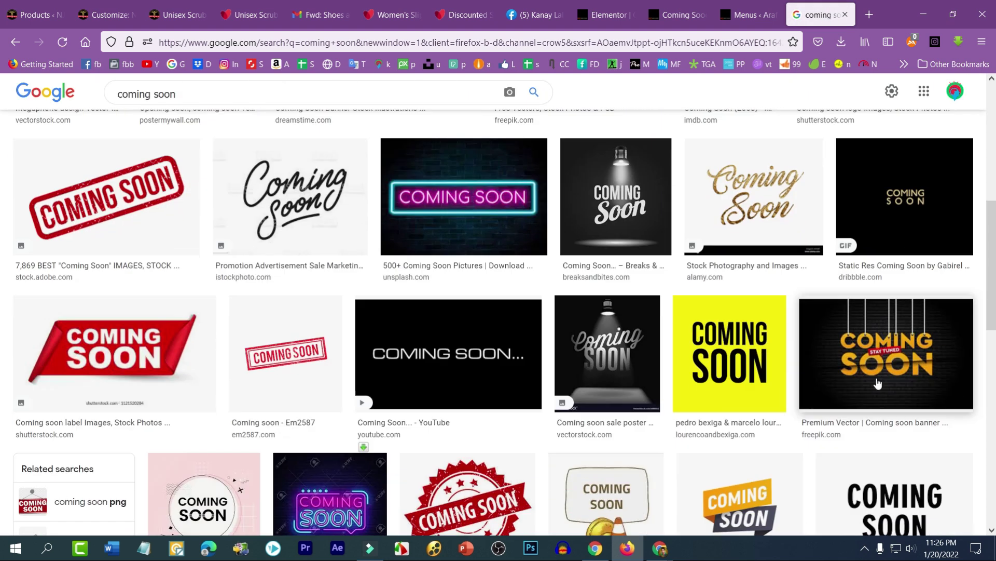
# Open the brick-wall banner full-size in a new tab and reverse-search Google with it
pyautogui.click(893, 254)
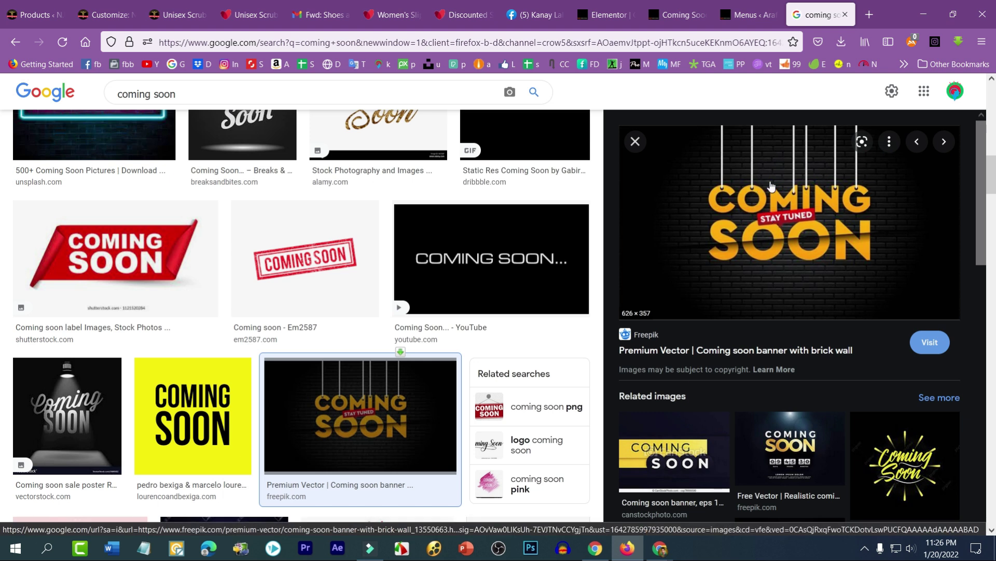
pyautogui.rightClick(772, 186)
pyautogui.click(830, 339)
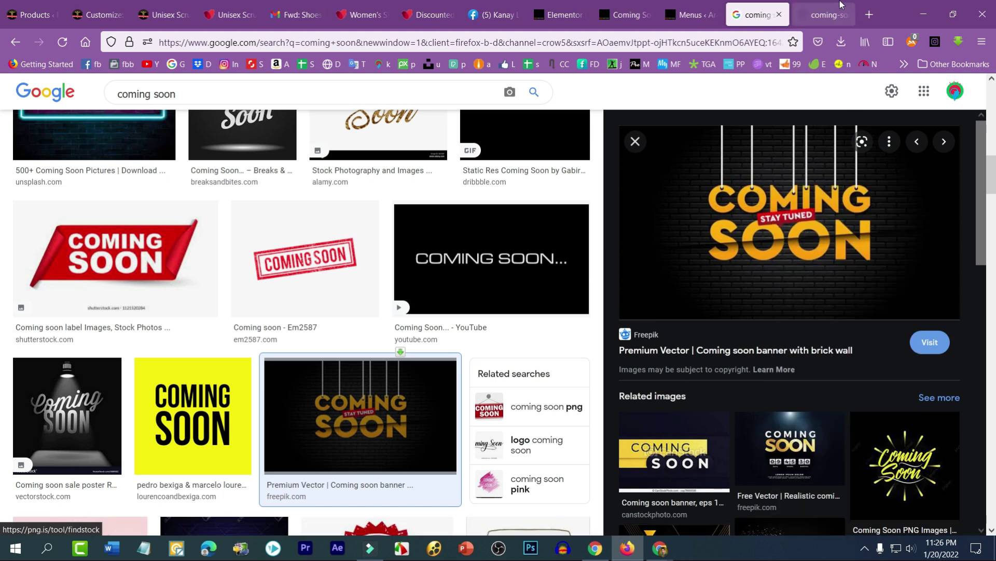
pyautogui.click(836, 5)
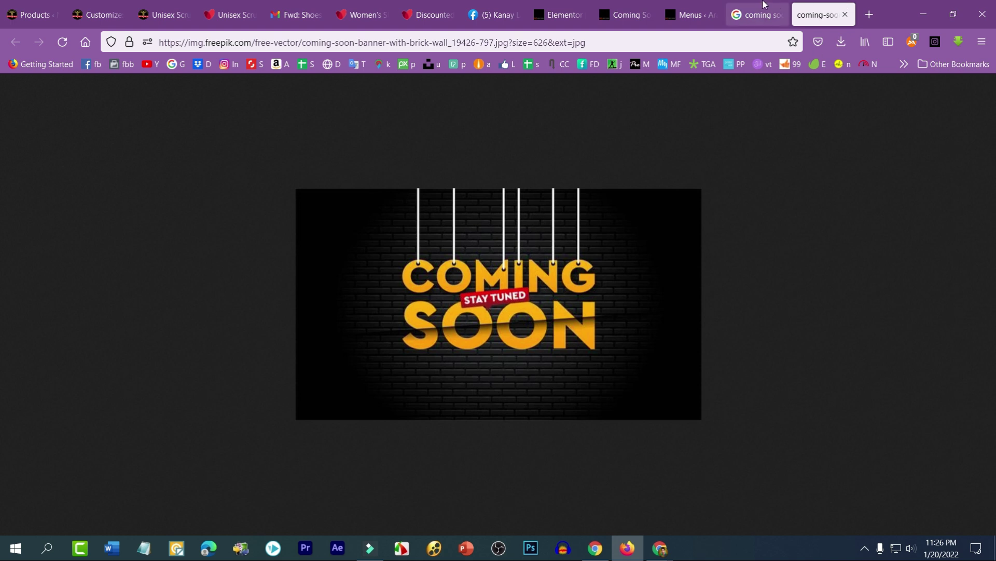
pyautogui.click(759, 15)
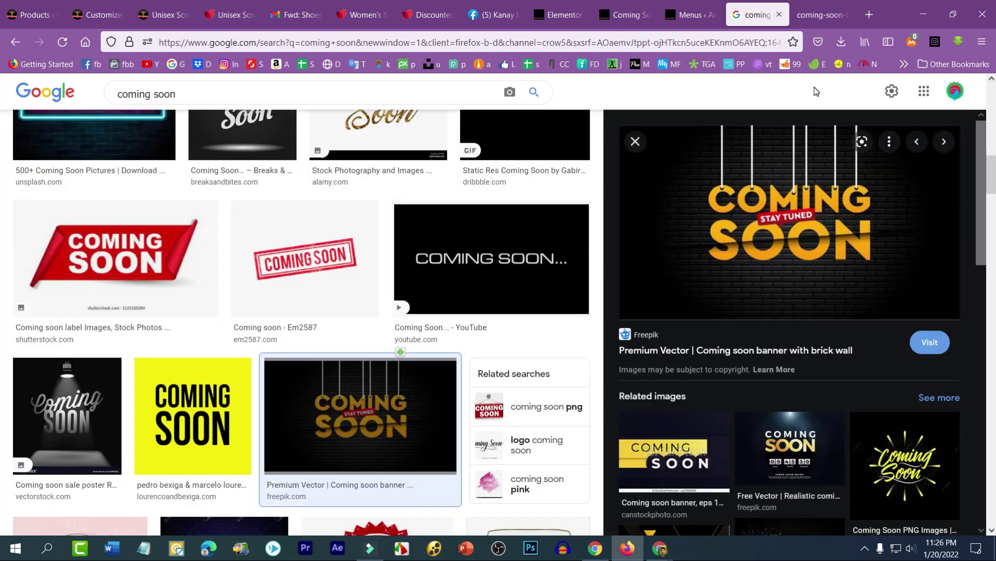
pyautogui.moveTo(768, 223); pyautogui.dragTo(389, 171)
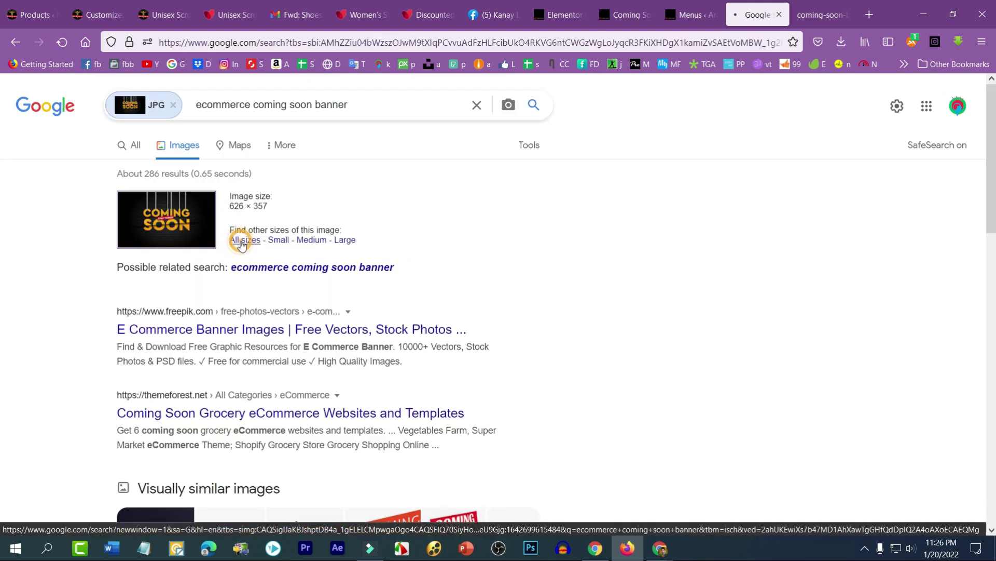
# Open the first matching Coming Soon banner in a new tab and view it at full size
pyautogui.click(240, 242)
pyautogui.click(102, 279)
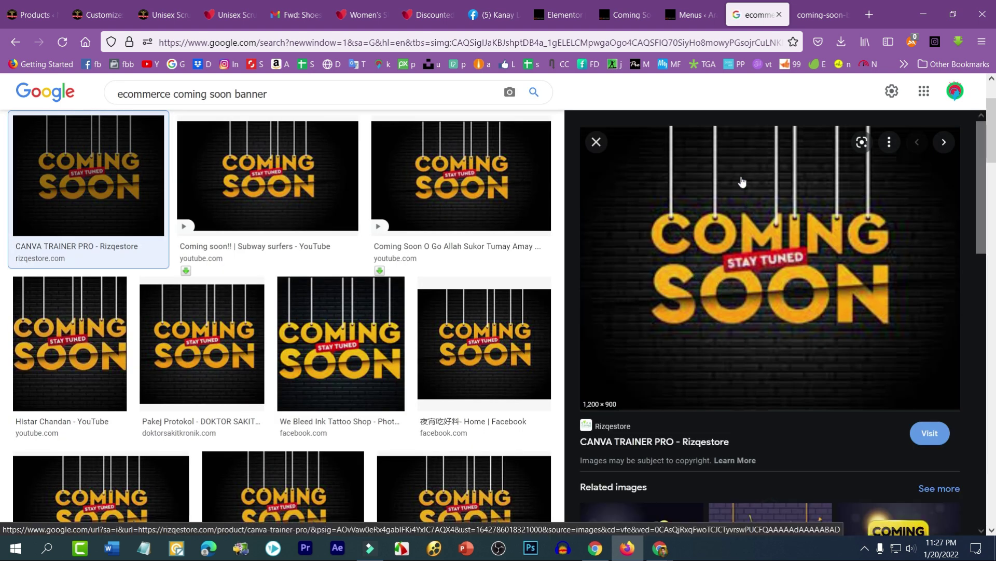
pyautogui.rightClick(732, 192)
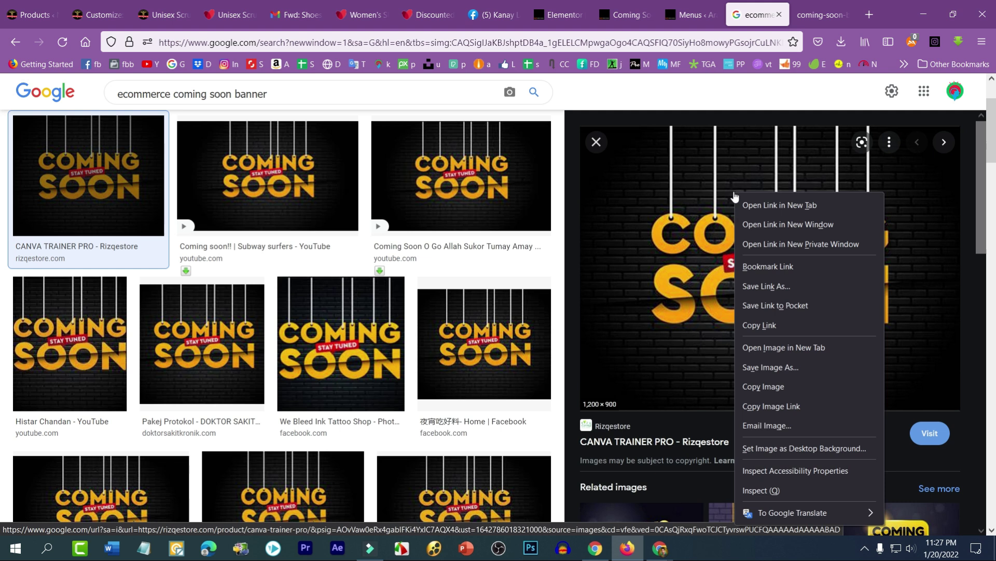
pyautogui.click(815, 346)
pyautogui.click(764, 15)
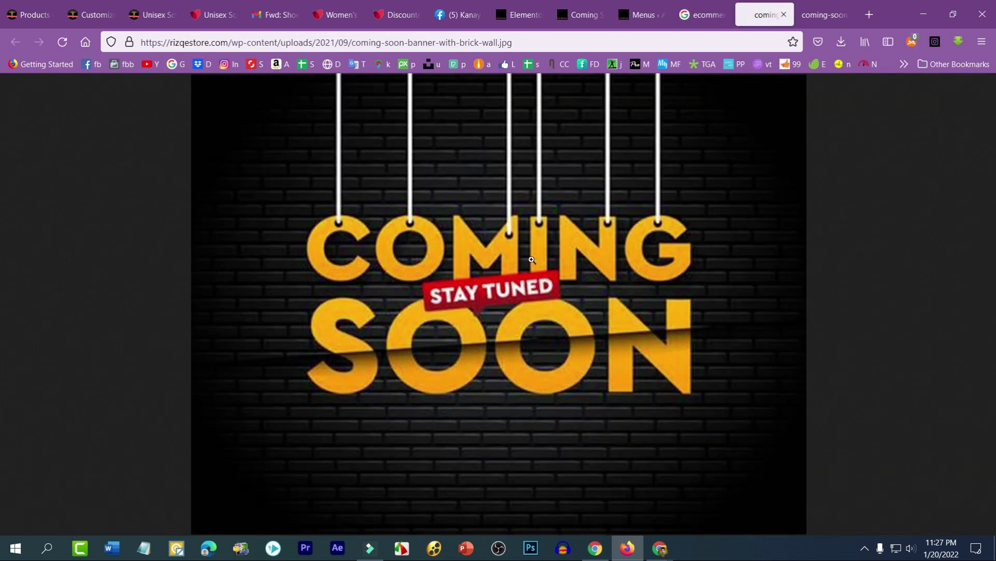
pyautogui.click(532, 260)
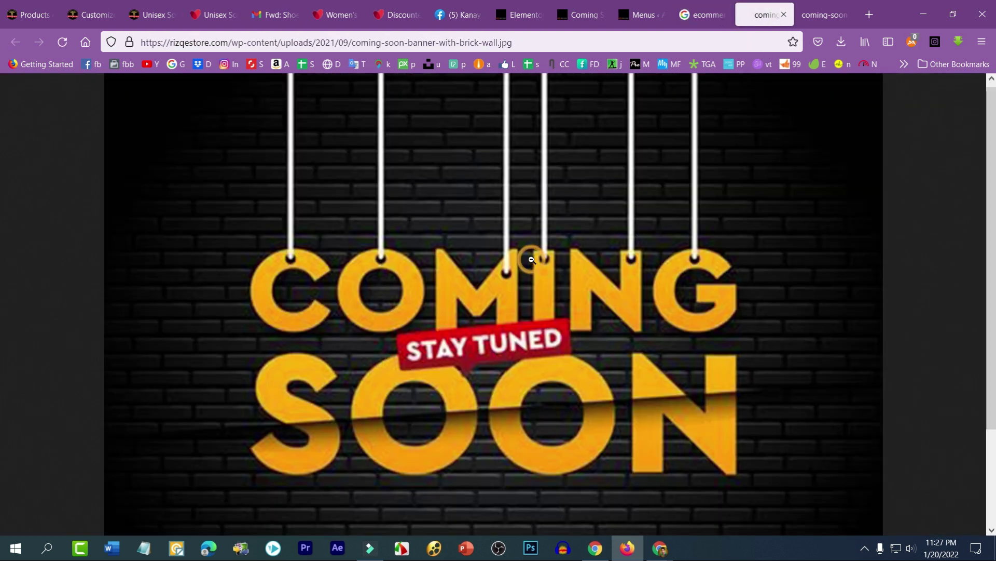
pyautogui.scroll(-2, 576, 258)
pyautogui.scroll(-1, 545, 244)
pyautogui.scroll(3, 500, 222)
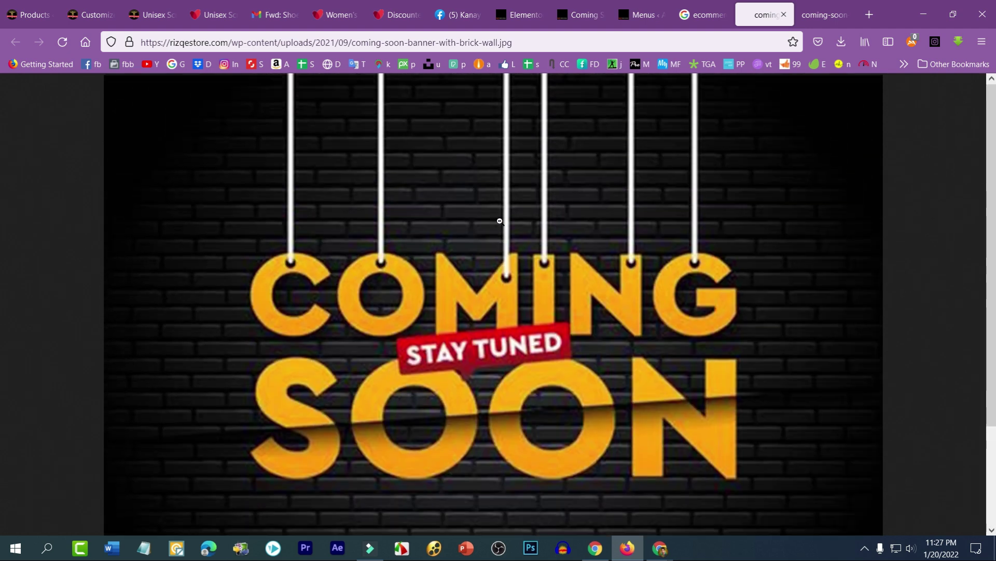
pyautogui.click(500, 221)
# Save the brick-wall banner as coming-soon-banner-with-brick-wall.jpg in the Download folder
pyautogui.click(703, 15)
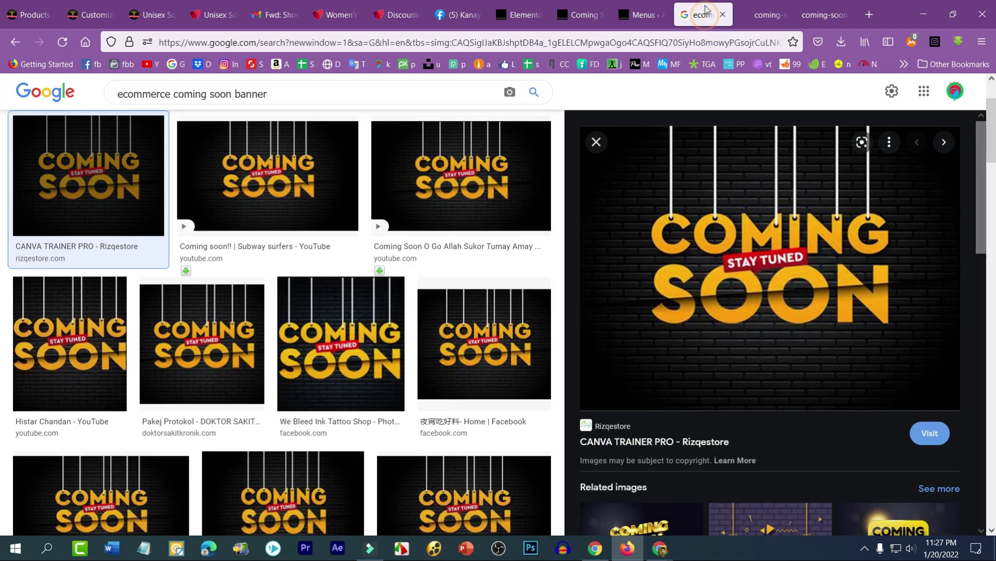
pyautogui.scroll(-2, 238, 280)
pyautogui.scroll(-2, 312, 338)
pyautogui.scroll(-3, 416, 418)
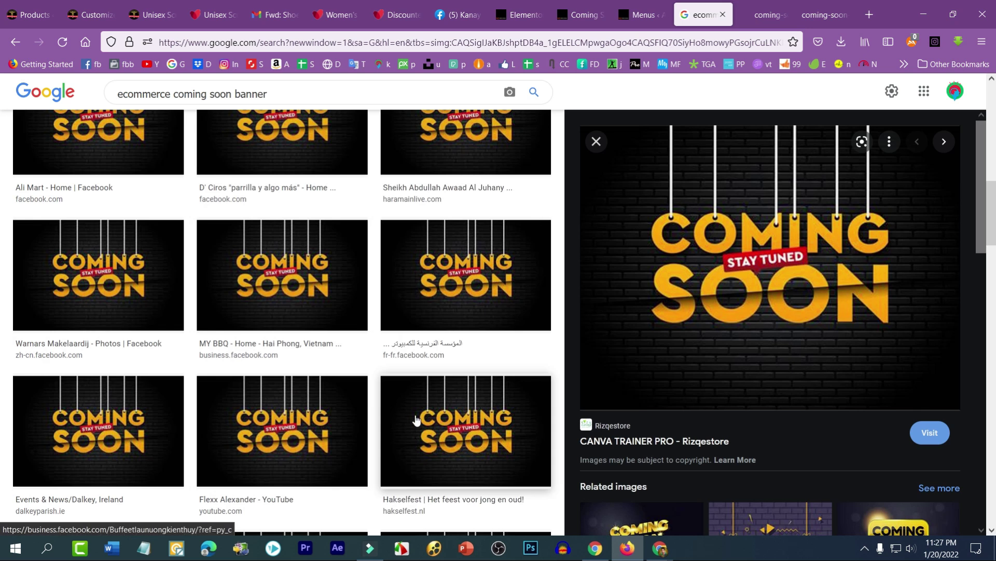
pyautogui.scroll(-2, 434, 449)
pyautogui.scroll(8, 400, 381)
pyautogui.scroll(3, 289, 356)
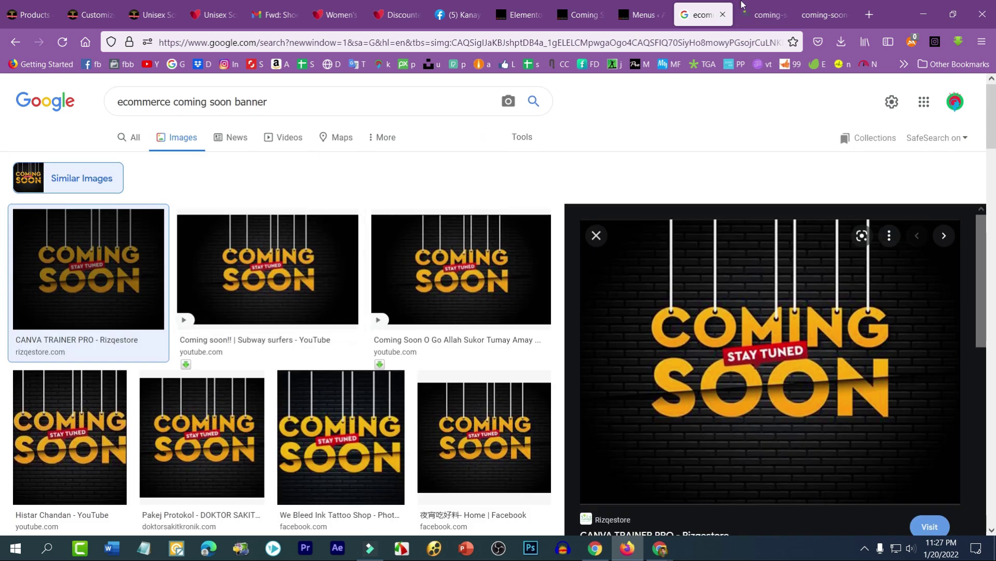
pyautogui.click(761, 15)
pyautogui.rightClick(509, 212)
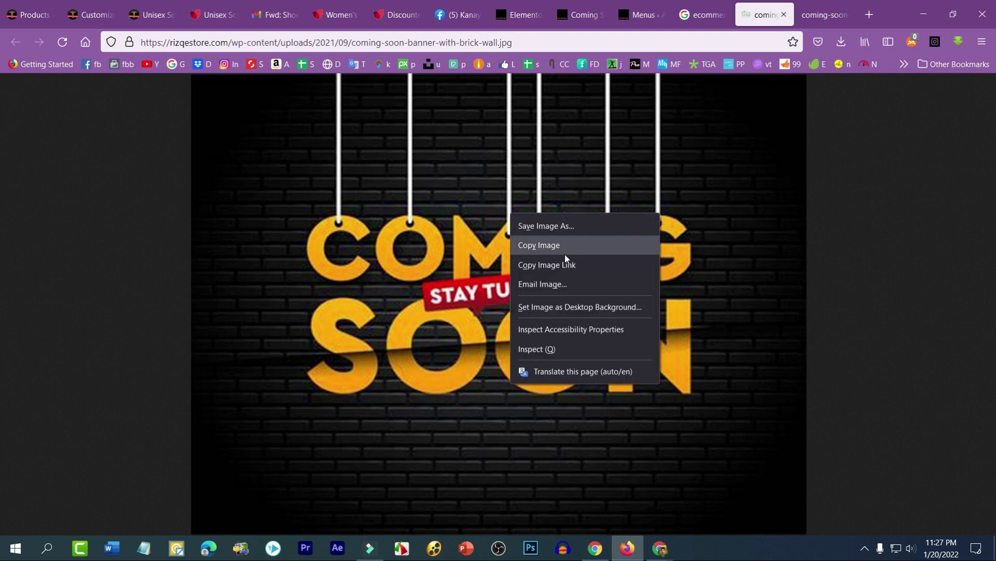
pyautogui.click(566, 226)
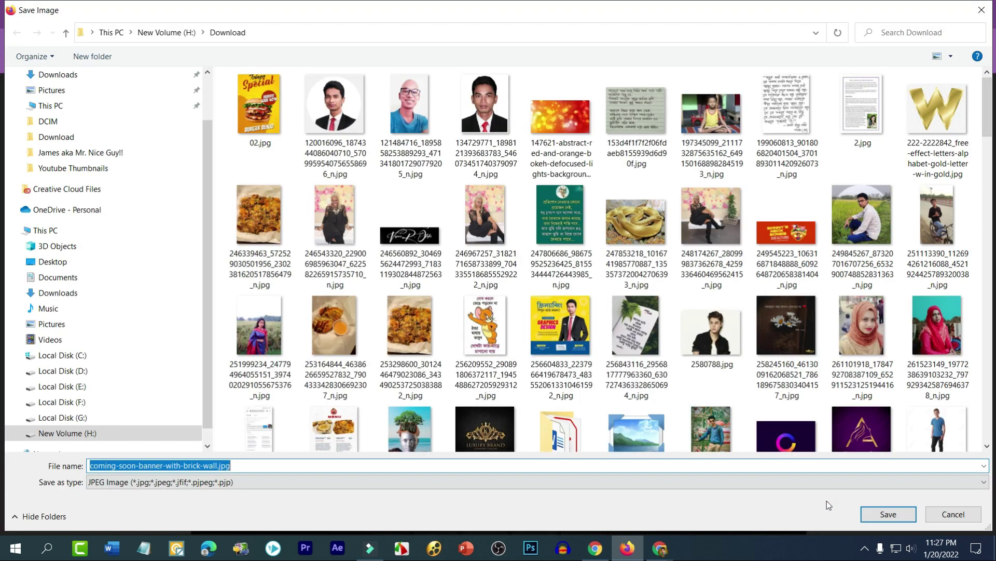
pyautogui.click(882, 517)
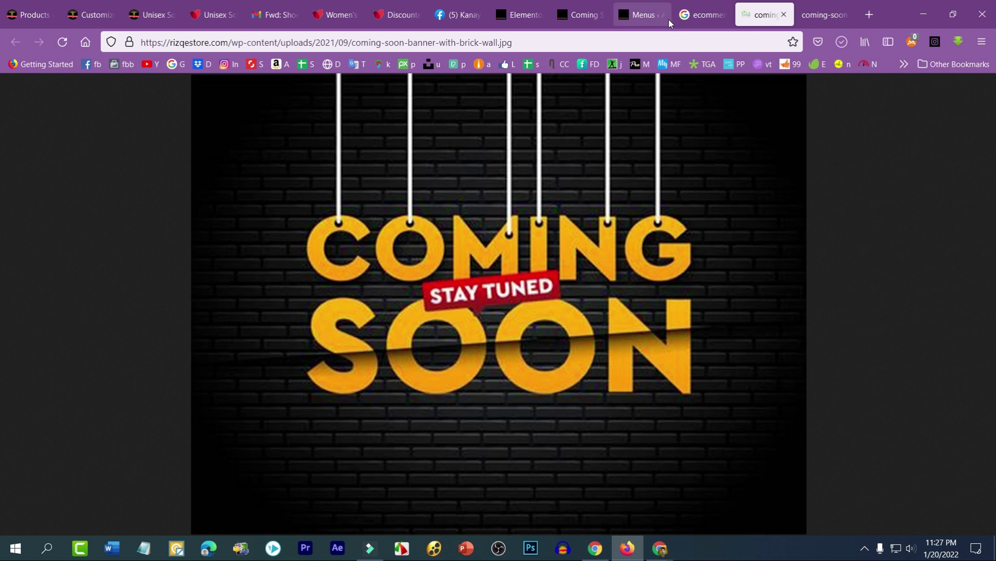
# Browse several matching results, ending on the Pakej Protokol preview
pyautogui.click(704, 14)
pyautogui.click(227, 242)
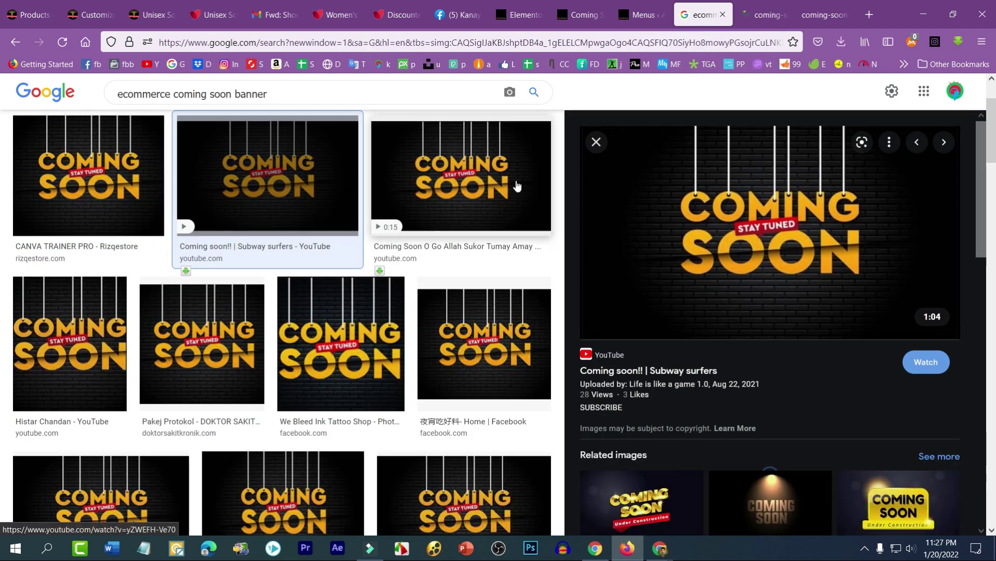
pyautogui.click(462, 178)
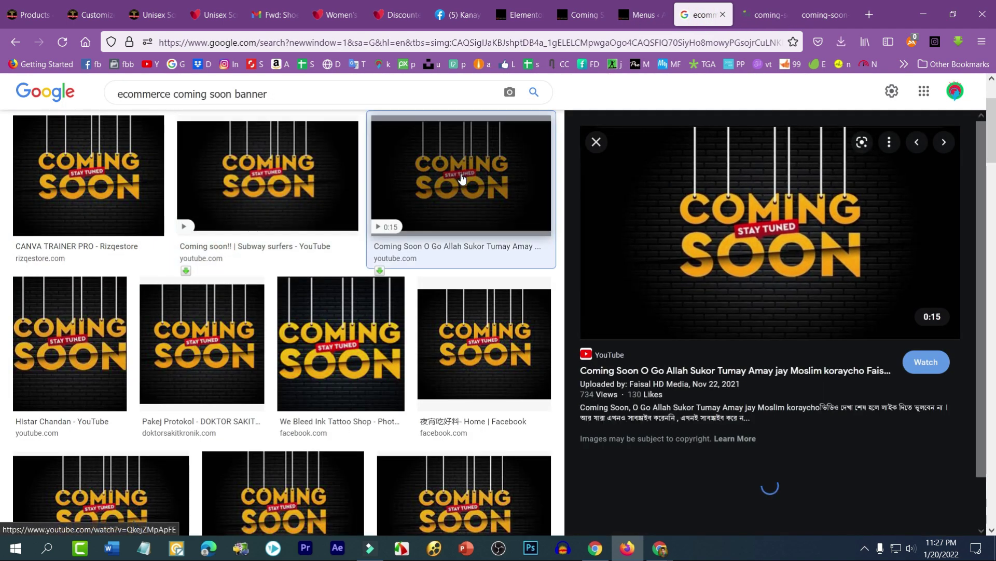
pyautogui.click(88, 334)
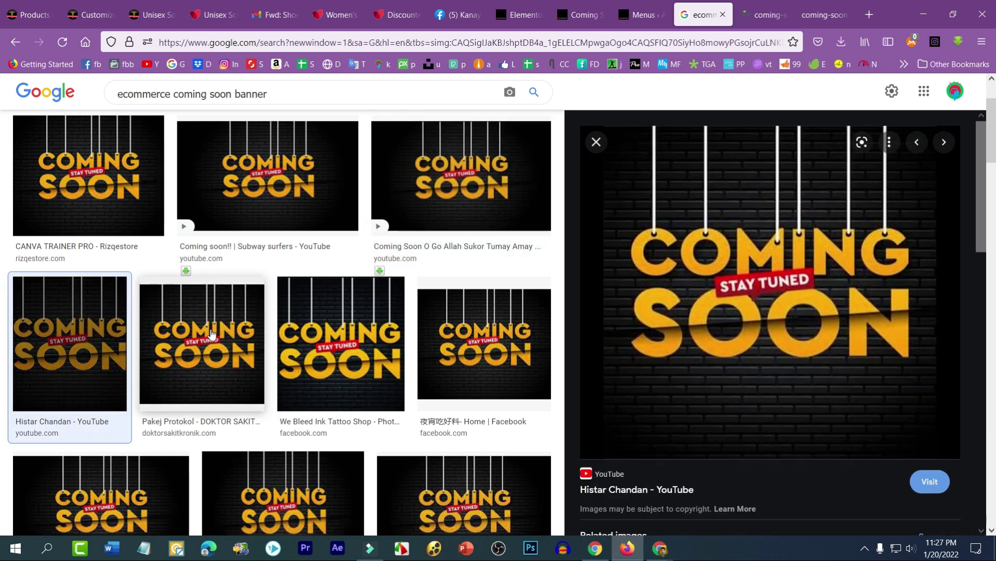
pyautogui.click(329, 328)
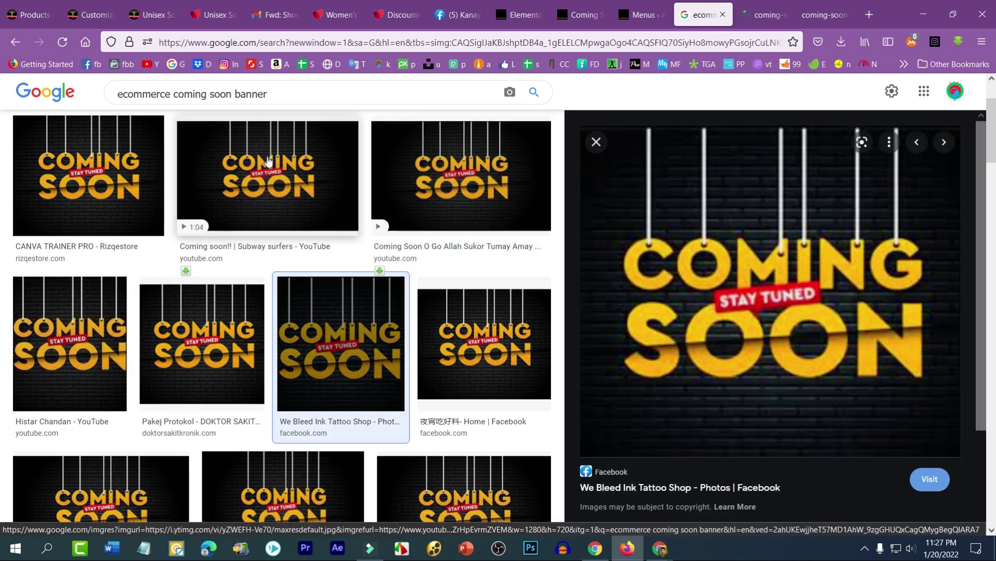
pyautogui.click(278, 159)
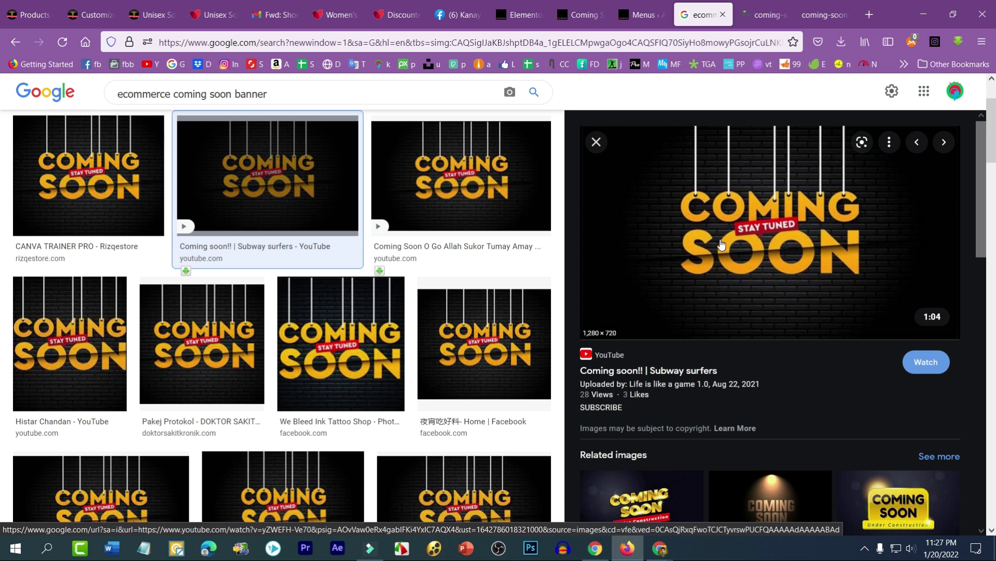
pyautogui.click(237, 348)
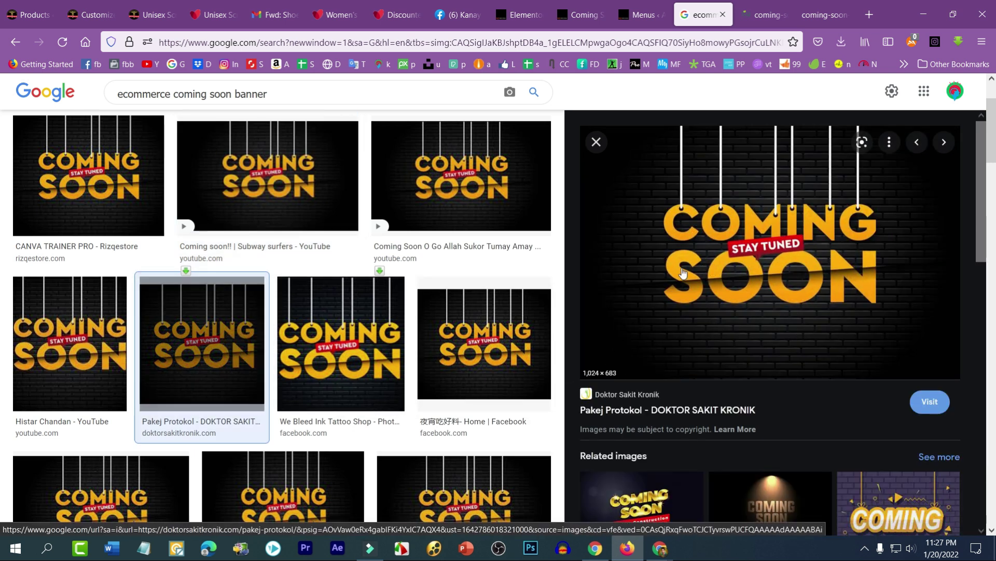
# Open that banner full-size in a new tab, start saving it, then close the save dialog
pyautogui.rightClick(683, 274)
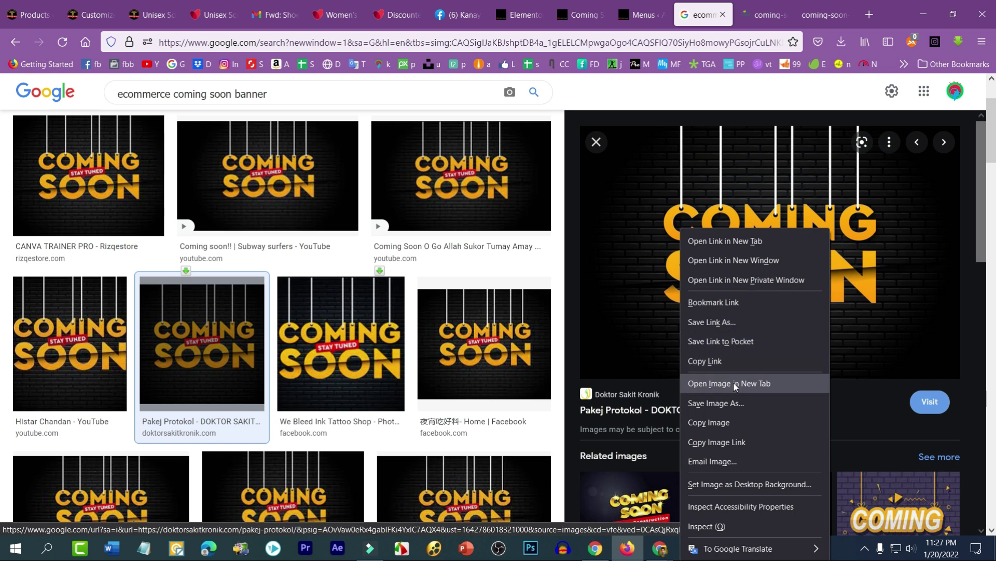
pyautogui.click(735, 383)
pyautogui.click(723, 6)
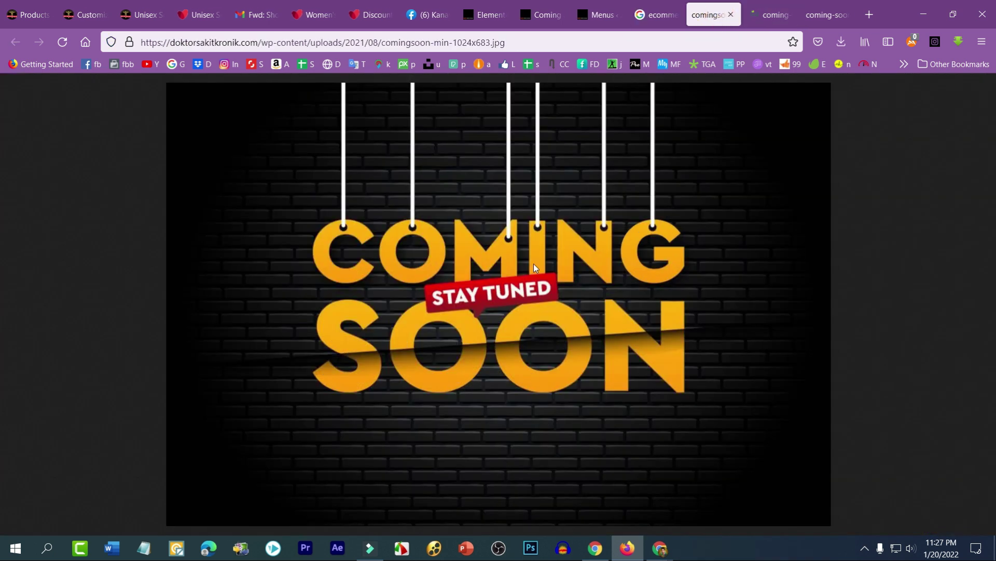
pyautogui.rightClick(482, 214)
pyautogui.click(519, 223)
pyautogui.click(889, 515)
# Check the Coming Soon preview and Elementor tabs, then close the three extra image tabs
pyautogui.click(545, 10)
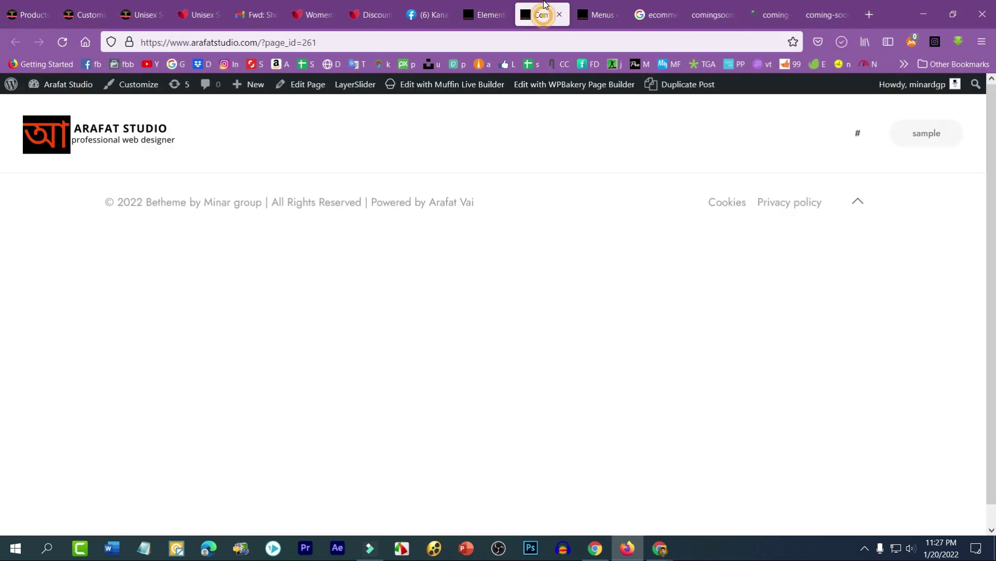
pyautogui.click(486, 15)
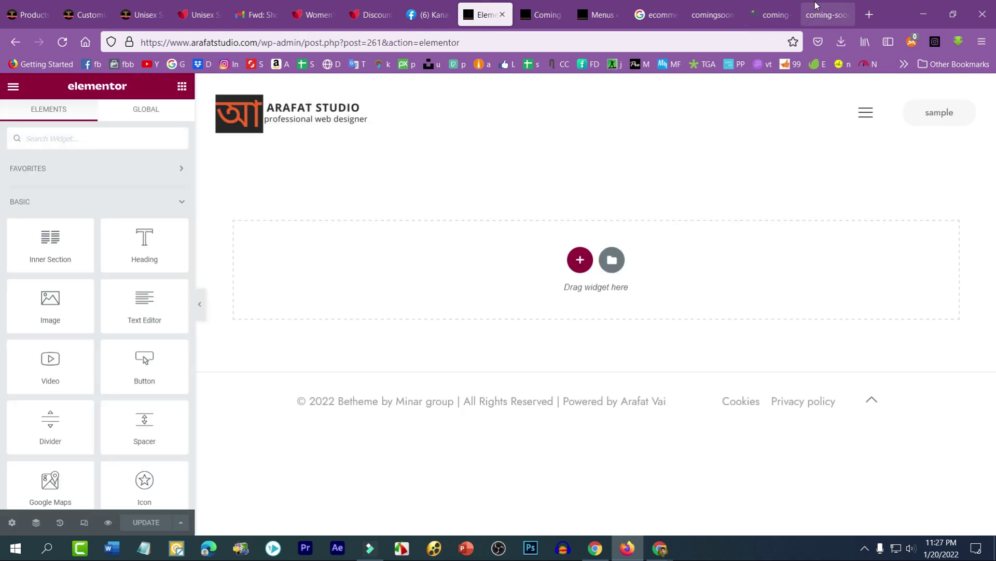
pyautogui.click(825, 14)
pyautogui.click(771, 14)
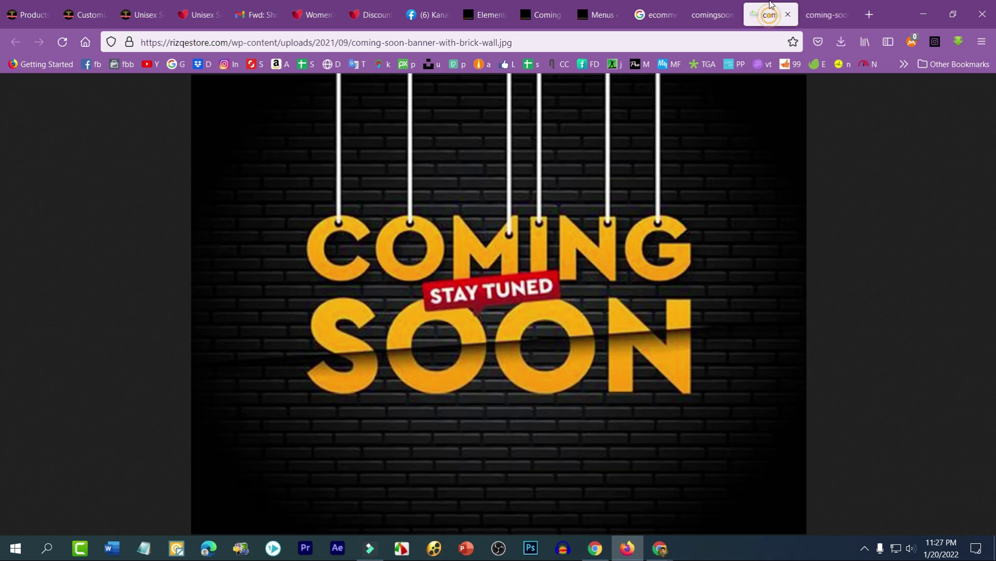
pyautogui.click(545, 10)
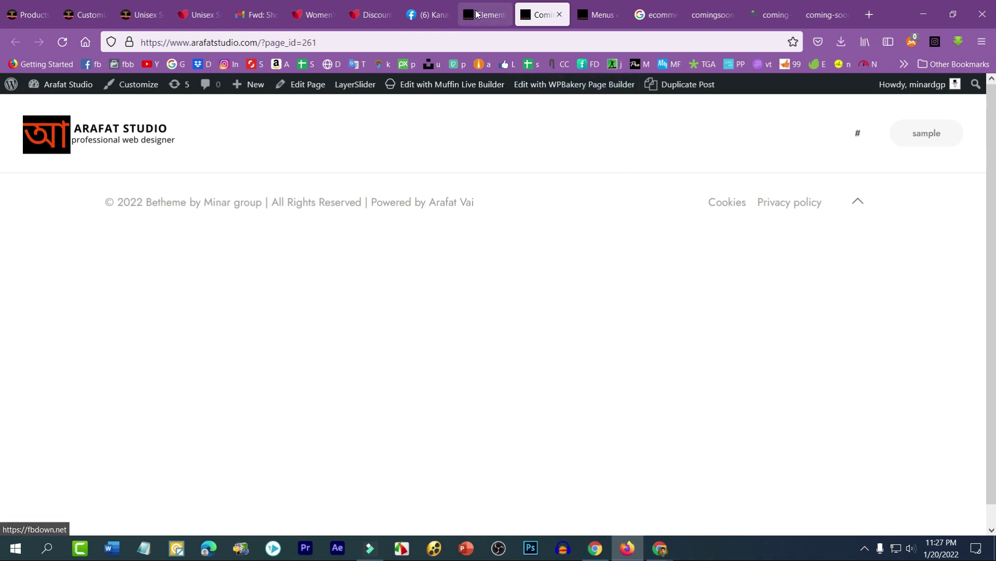
pyautogui.click(478, 11)
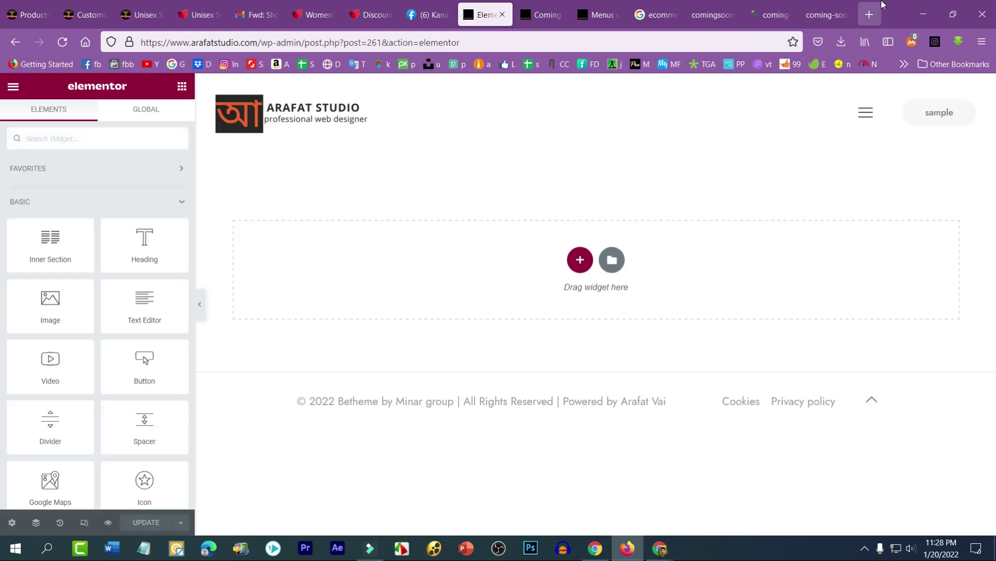
pyautogui.click(655, 9)
pyautogui.click(696, 5)
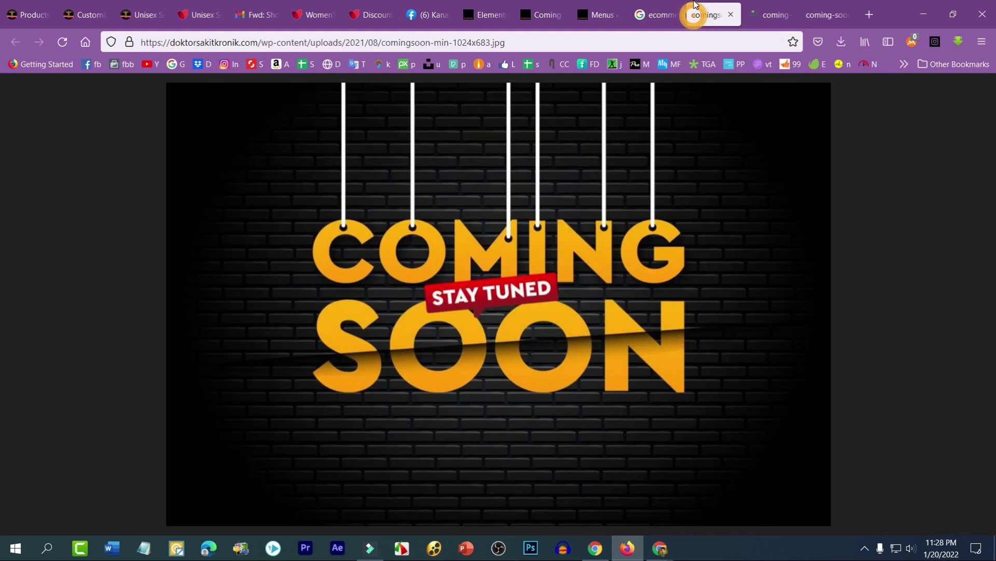
pyautogui.click(732, 15)
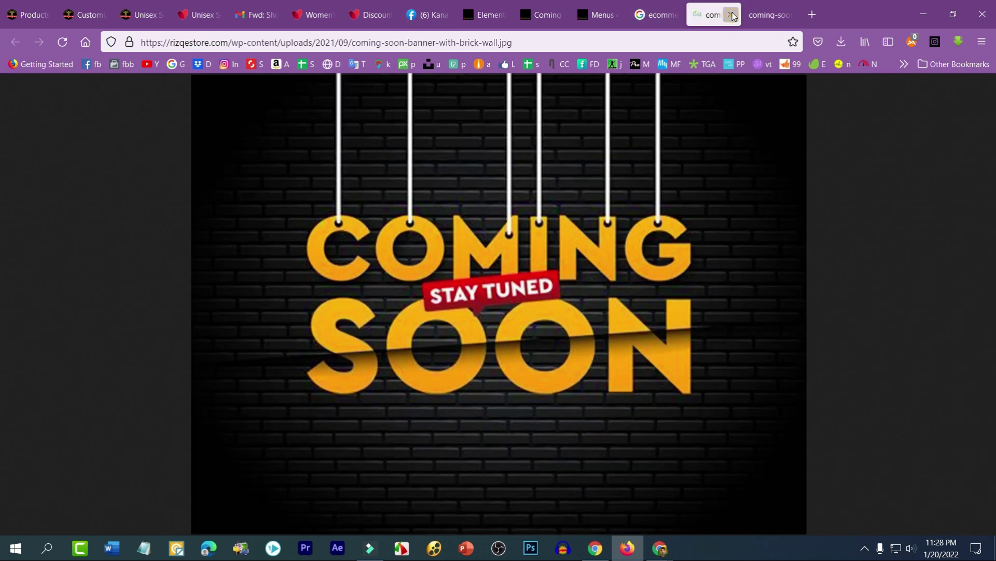
pyautogui.click(732, 15)
pyautogui.click(732, 15)
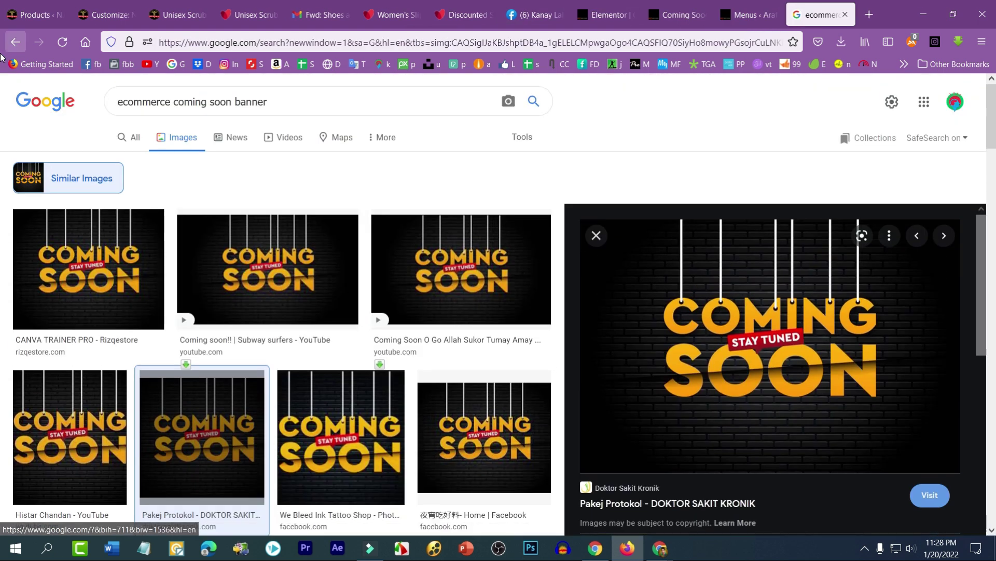
# Step back through earlier previews to the search-by-image results
pyautogui.click(8, 48)
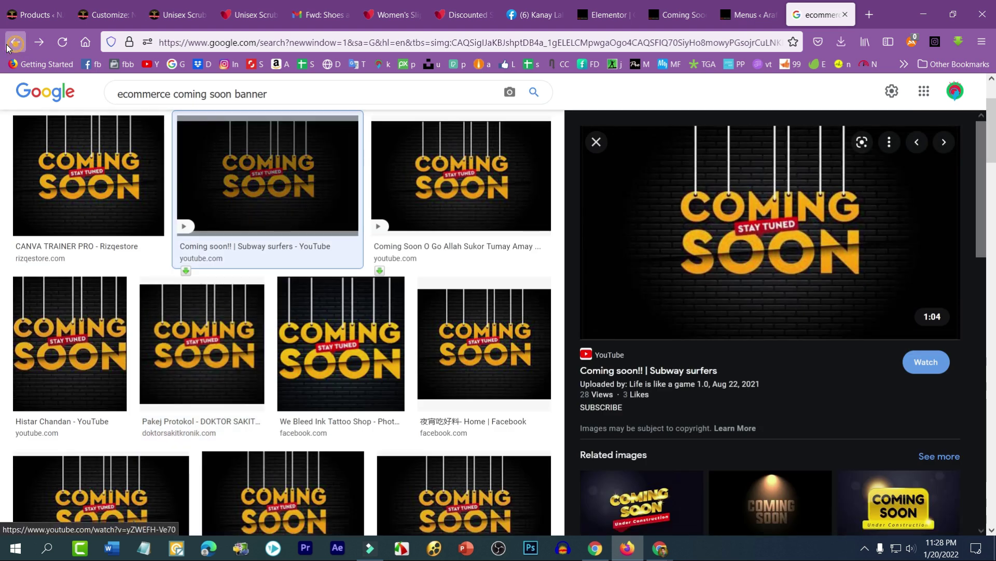
pyautogui.click(9, 47)
pyautogui.click(9, 47)
pyautogui.click(9, 47)
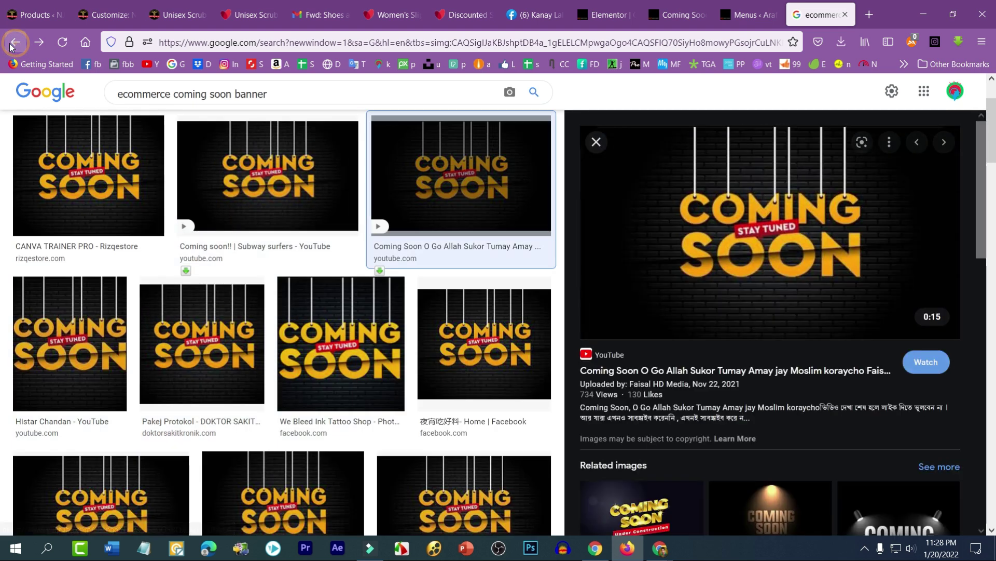
pyautogui.click(10, 47)
pyautogui.click(11, 46)
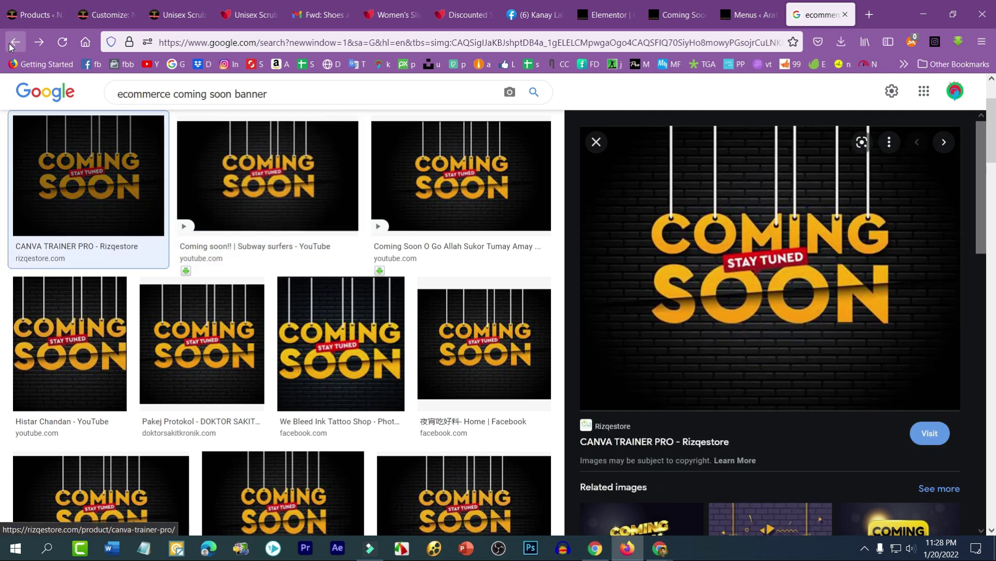
pyautogui.click(11, 44)
pyautogui.click(13, 44)
pyautogui.click(13, 43)
pyautogui.scroll(-5, 421, 274)
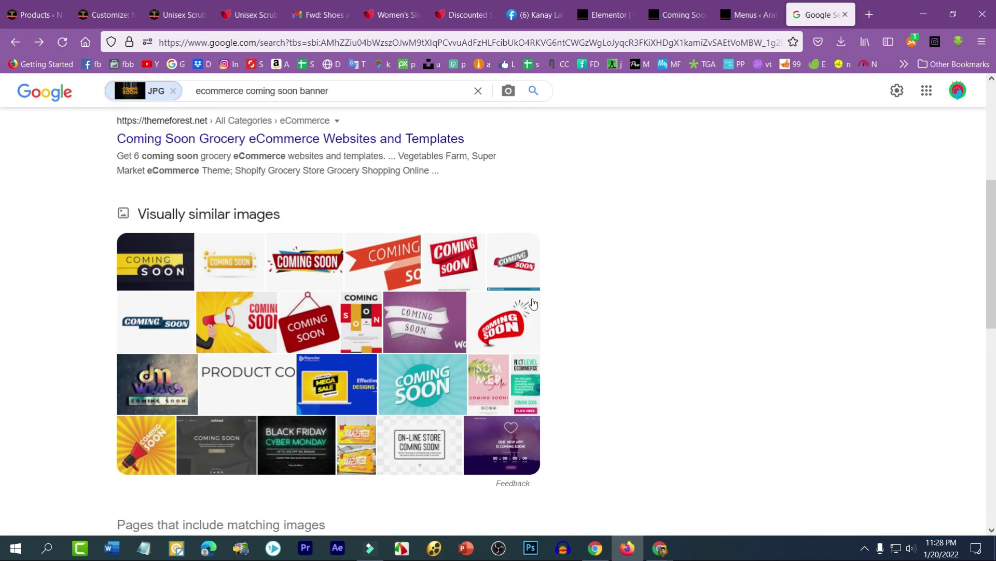
pyautogui.scroll(-1, 554, 303)
pyautogui.scroll(3, 444, 237)
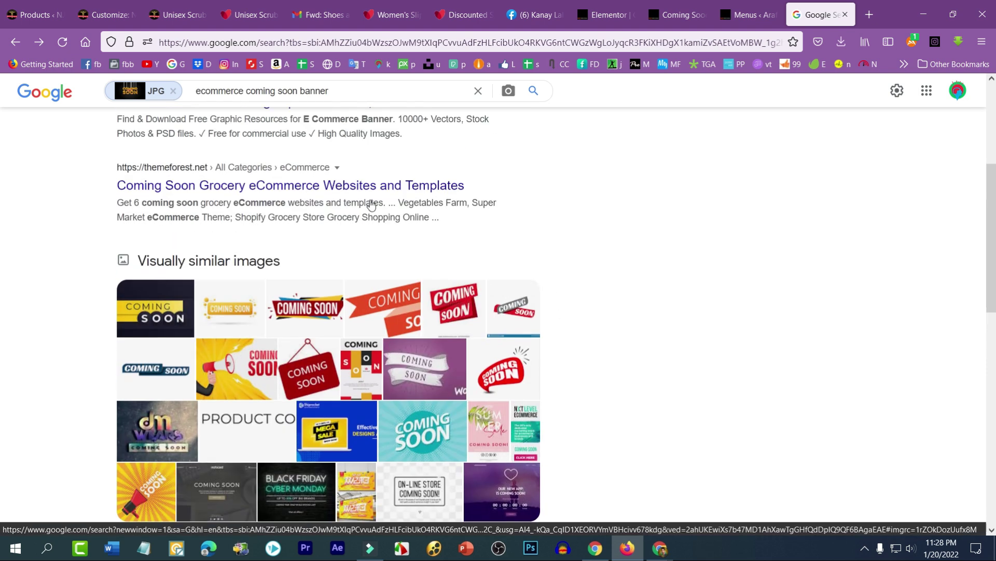
# Browse the visually similar images, previewing the red Coming Soon speech-bubble image
pyautogui.click(229, 284)
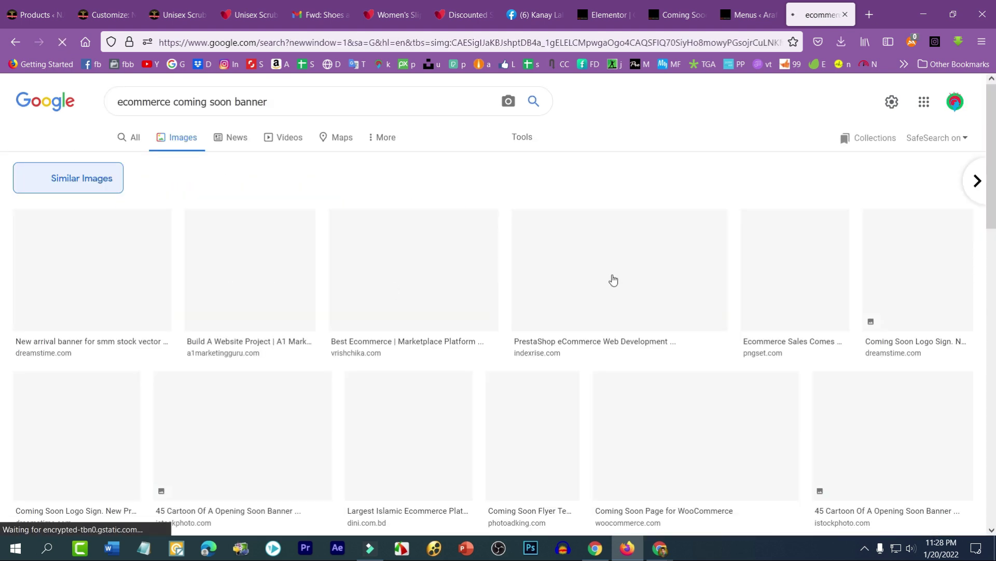
pyautogui.scroll(-2, 519, 207)
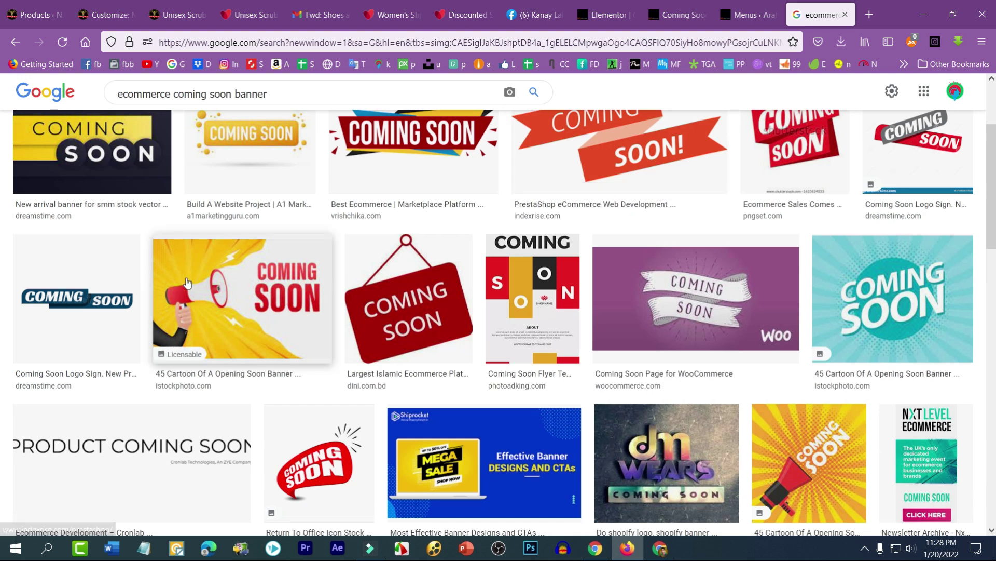
pyautogui.scroll(-5, 229, 204)
pyautogui.scroll(2, 229, 204)
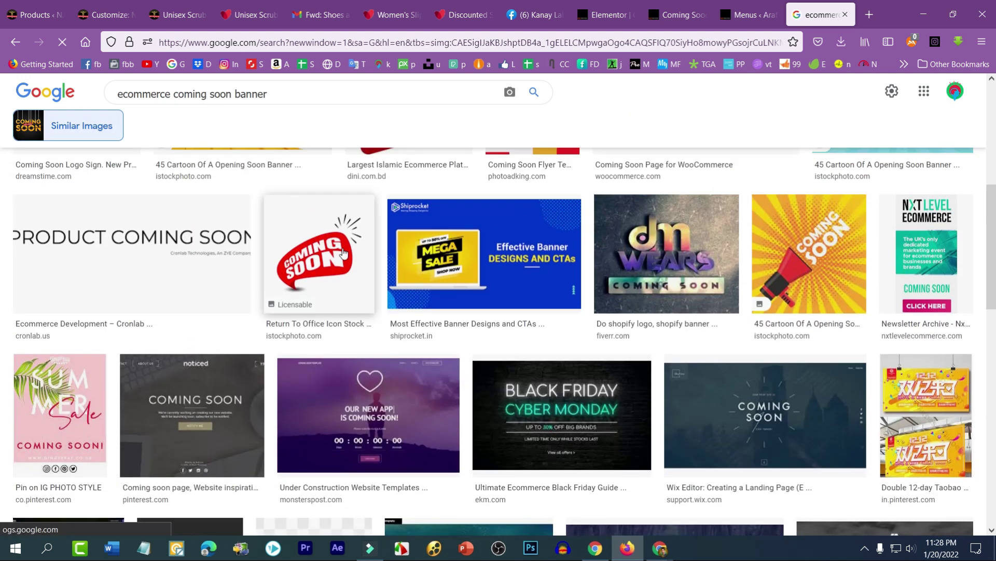
pyautogui.click(332, 268)
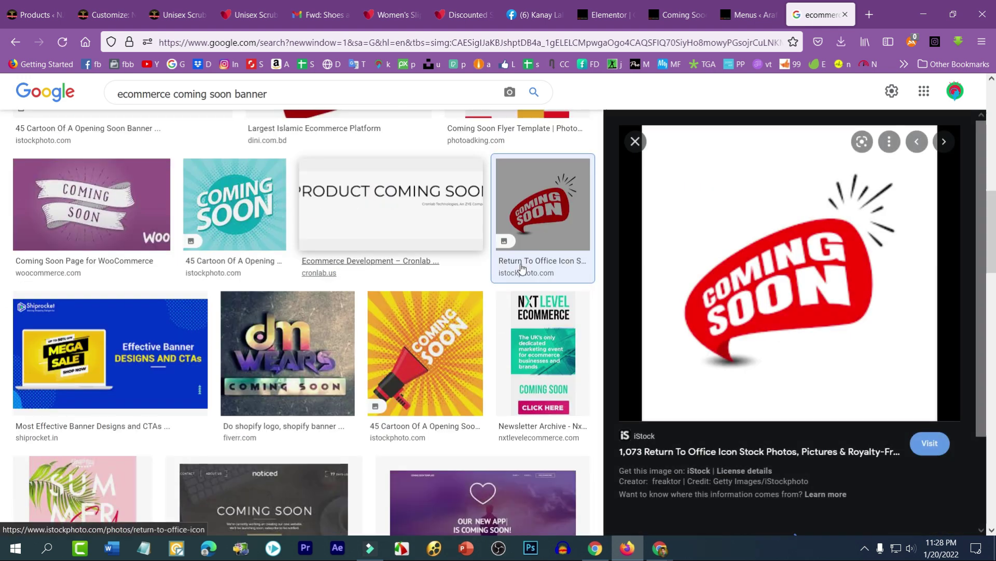
pyautogui.scroll(-2, 787, 266)
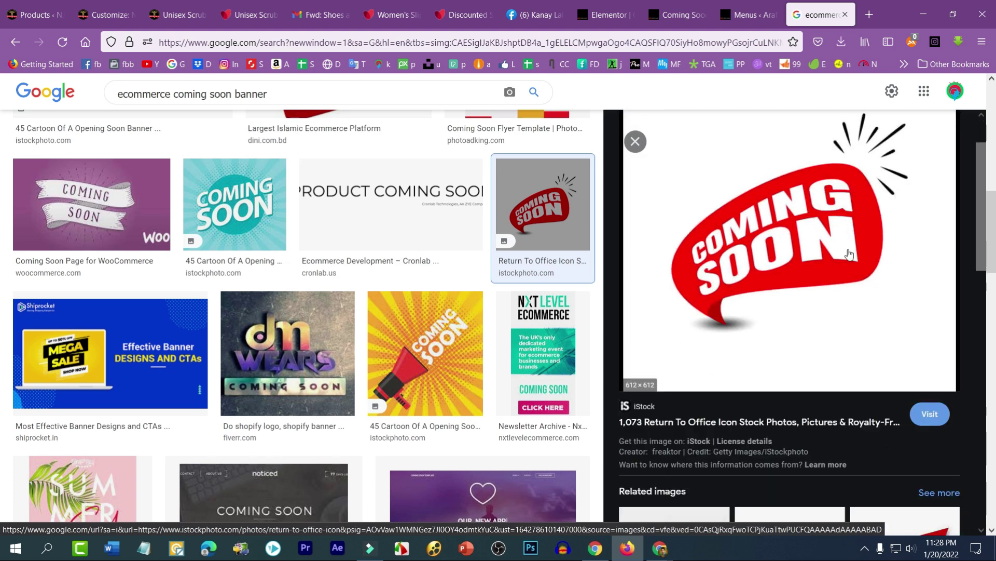
pyautogui.scroll(-3, 787, 266)
pyautogui.scroll(-2, 774, 363)
pyautogui.scroll(-1, 888, 354)
pyautogui.scroll(-2, 889, 353)
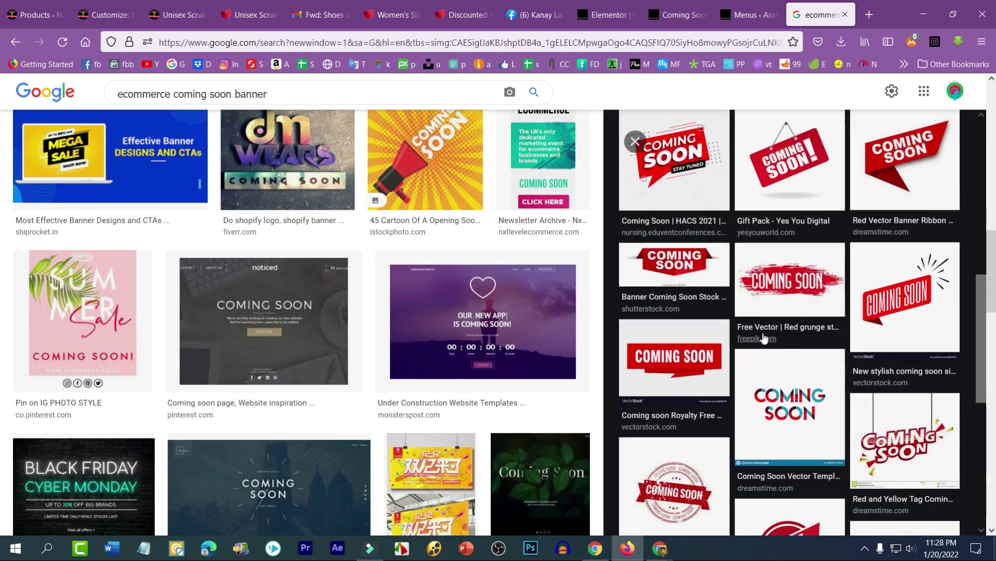
pyautogui.scroll(-3, 763, 337)
pyautogui.scroll(-1, 456, 342)
pyautogui.scroll(-3, 456, 342)
pyautogui.scroll(-4, 456, 342)
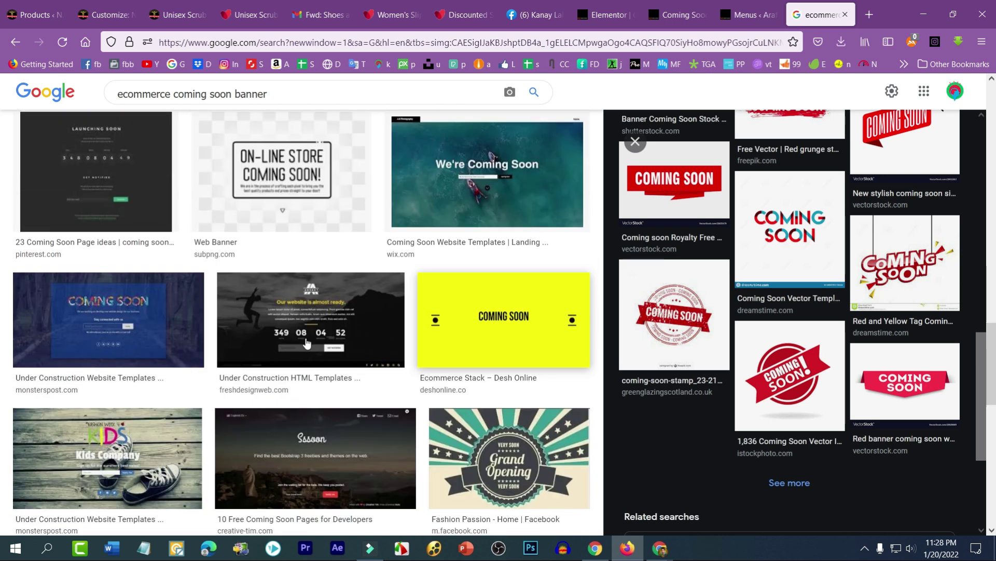
pyautogui.scroll(-4, 456, 342)
pyautogui.scroll(-3, 197, 303)
pyautogui.scroll(-4, 198, 303)
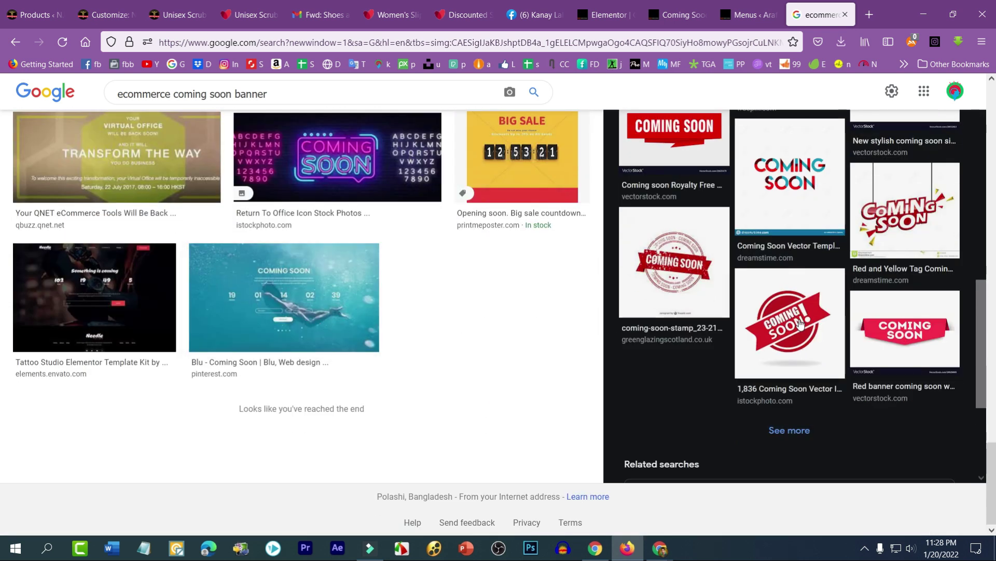
pyautogui.click(786, 311)
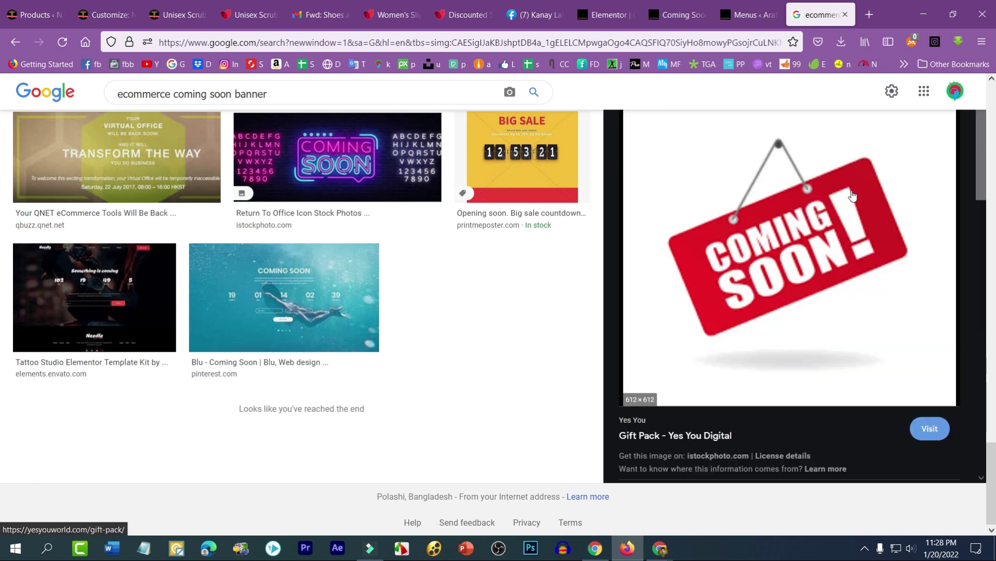
pyautogui.rightClick(819, 178)
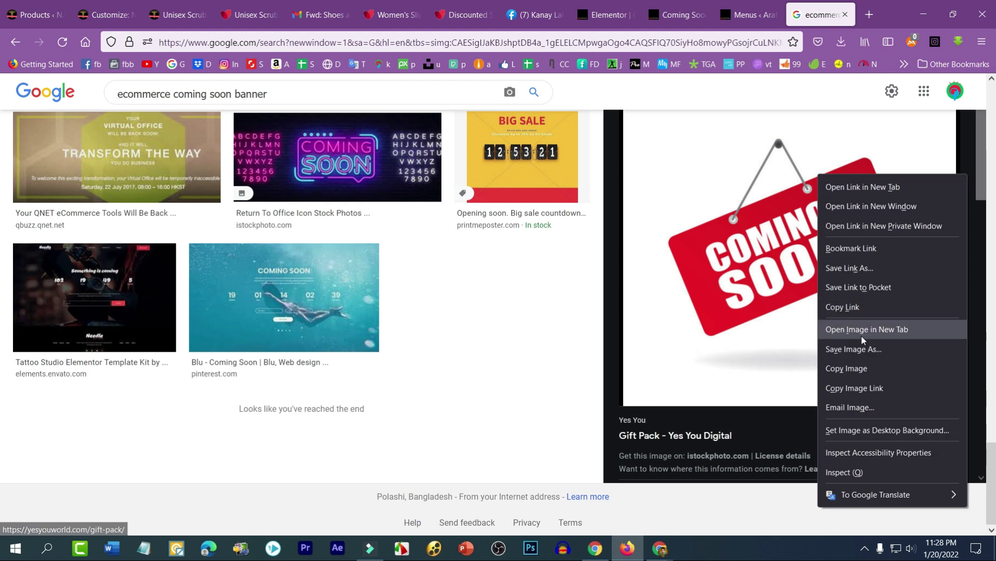
pyautogui.click(874, 329)
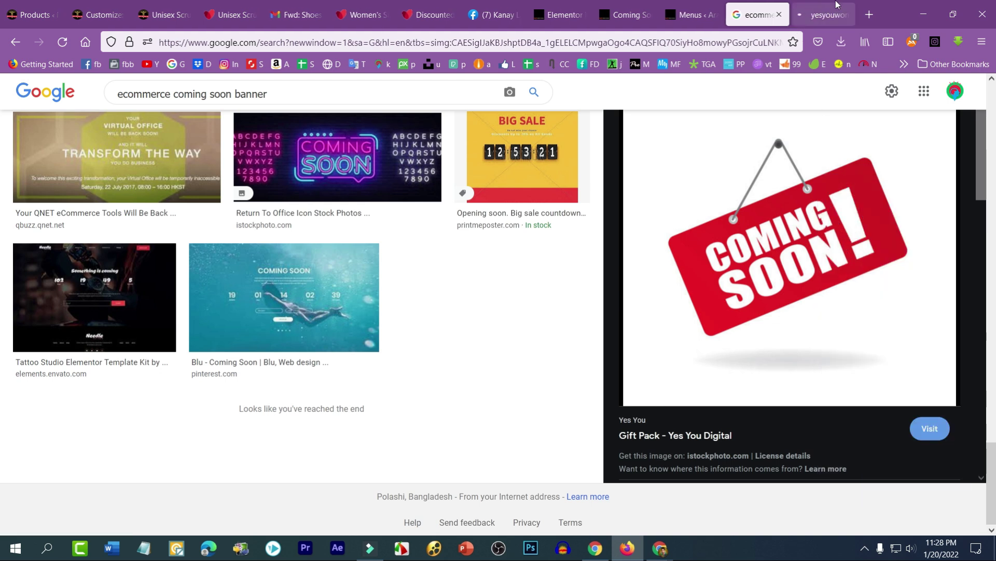
pyautogui.rightClick(579, 227)
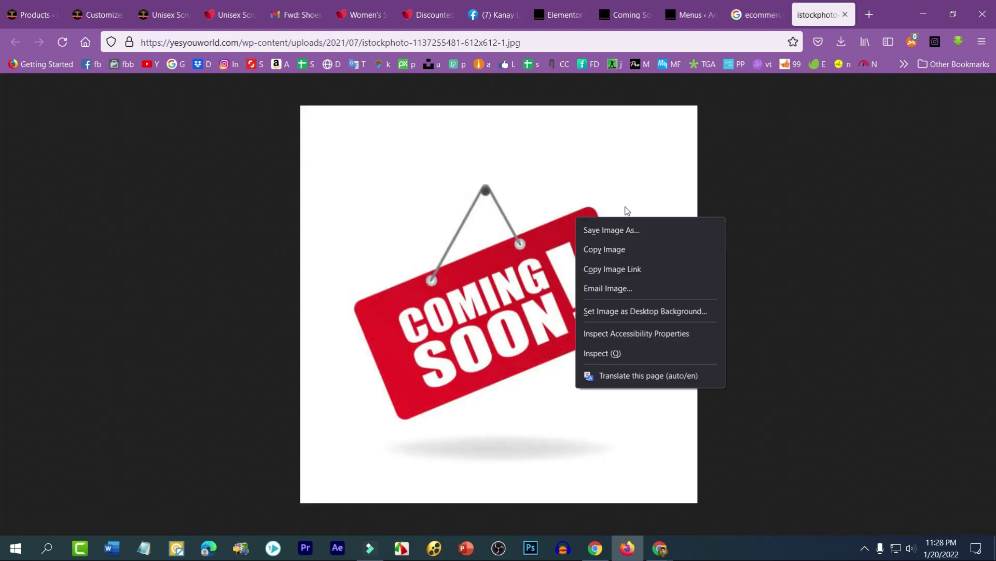
pyautogui.click(642, 228)
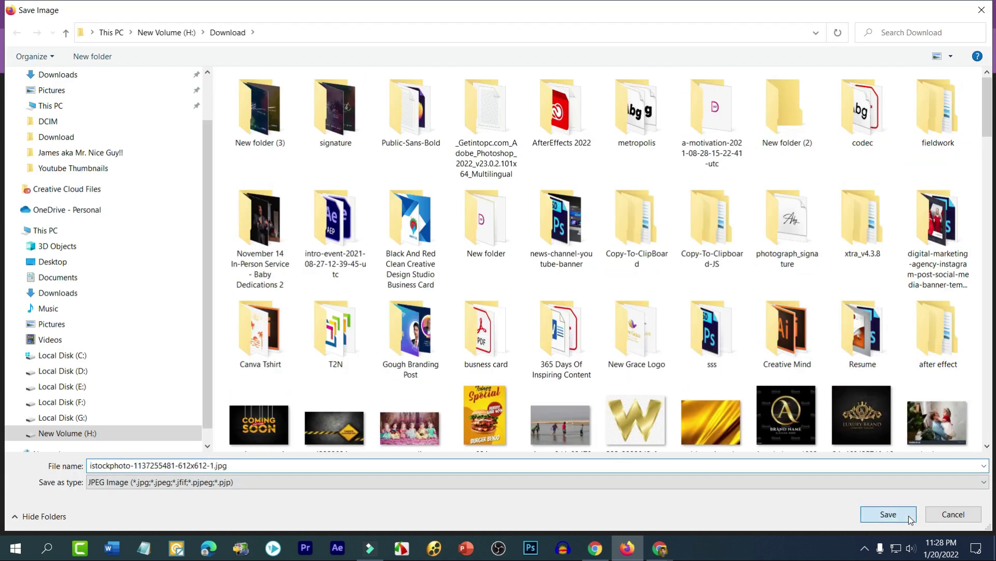
pyautogui.click(885, 514)
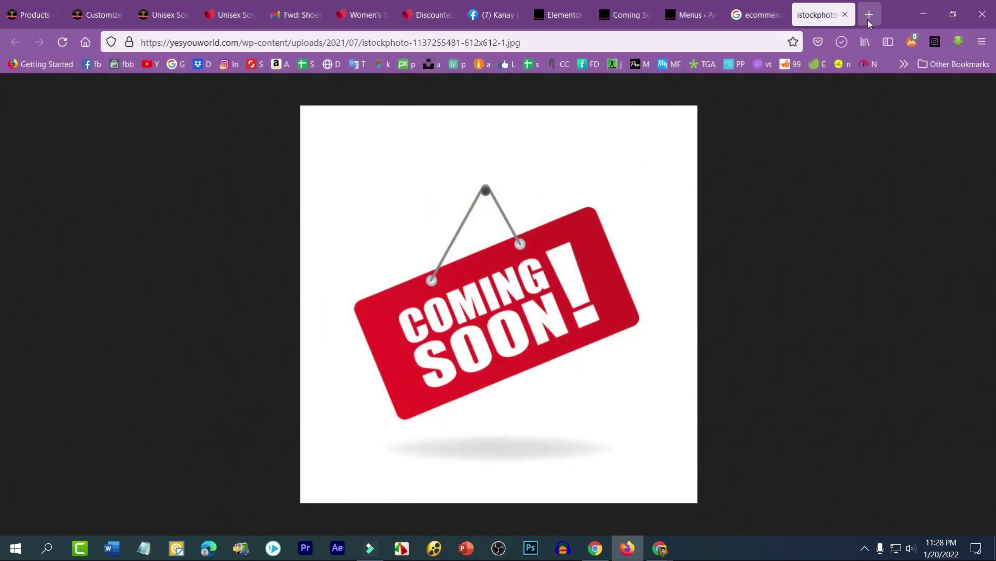
pyautogui.click(845, 15)
pyautogui.scroll(3, 510, 349)
# Filter the Google Images results to the Transparent color option
pyautogui.scroll(3, 509, 349)
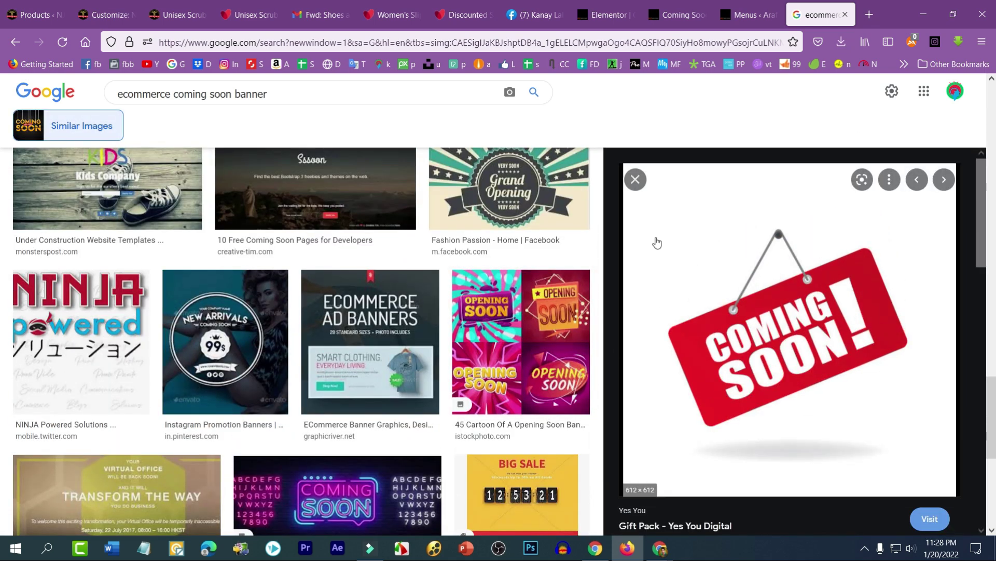
pyautogui.scroll(3, 656, 243)
pyautogui.scroll(3, 623, 273)
pyautogui.scroll(3, 649, 260)
pyautogui.scroll(3, 680, 250)
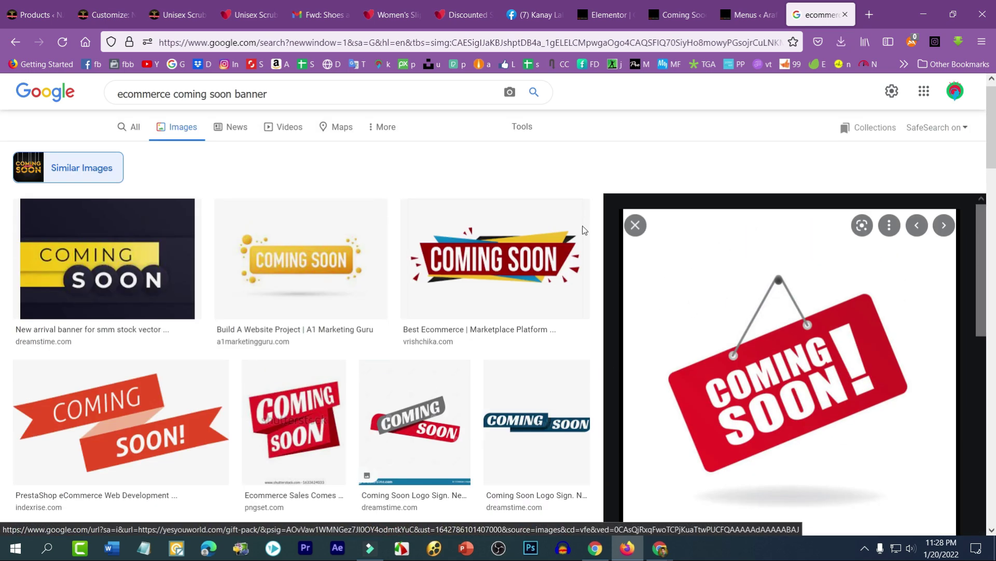
pyautogui.scroll(-5, 403, 309)
pyautogui.scroll(5, 655, 278)
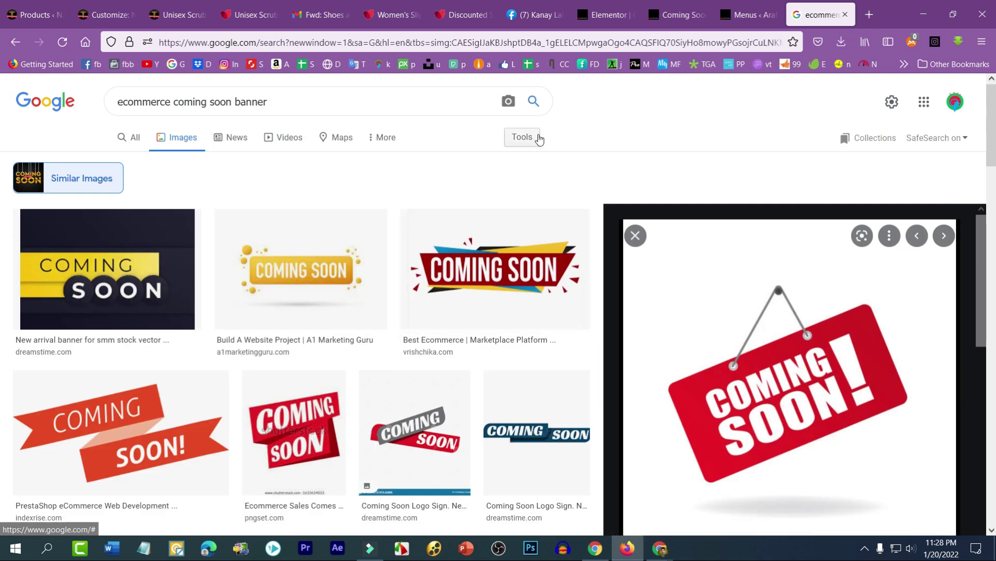
pyautogui.click(539, 139)
pyautogui.click(197, 162)
pyautogui.click(156, 162)
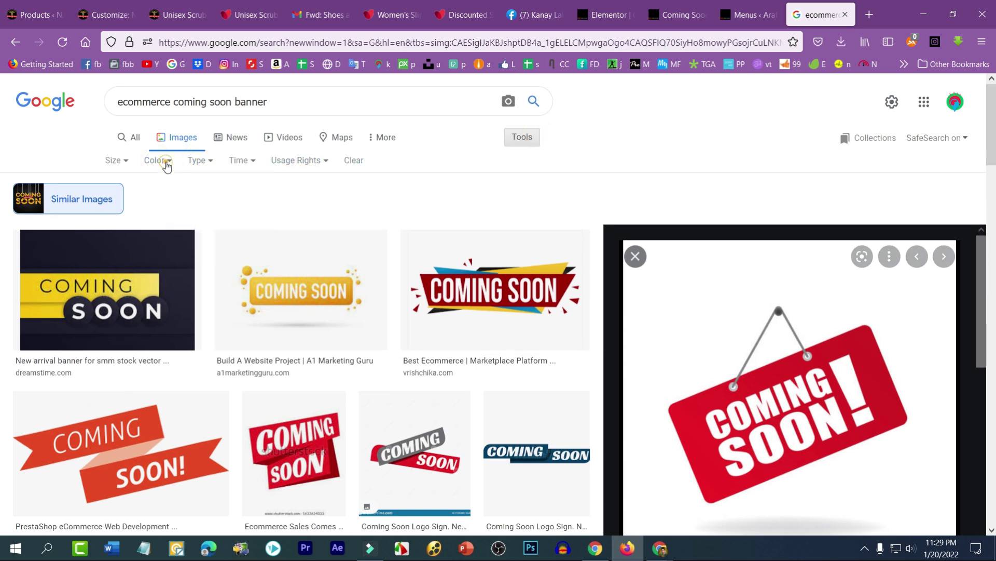
pyautogui.click(158, 219)
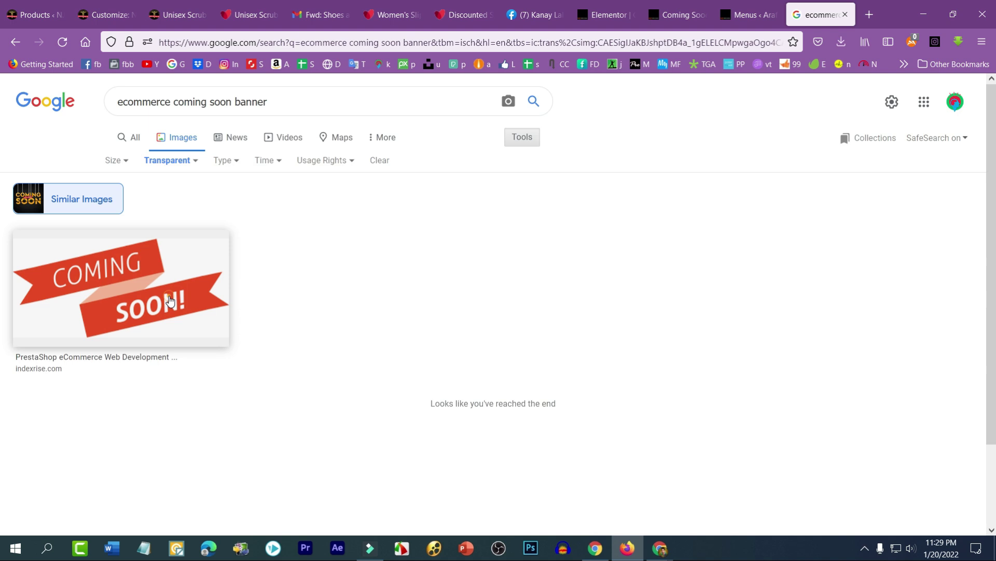
# Save the red-ribbon Coming Soon banner as Coming_Soon_Banner.png, then return to the Coming Soon page tab
pyautogui.click(169, 300)
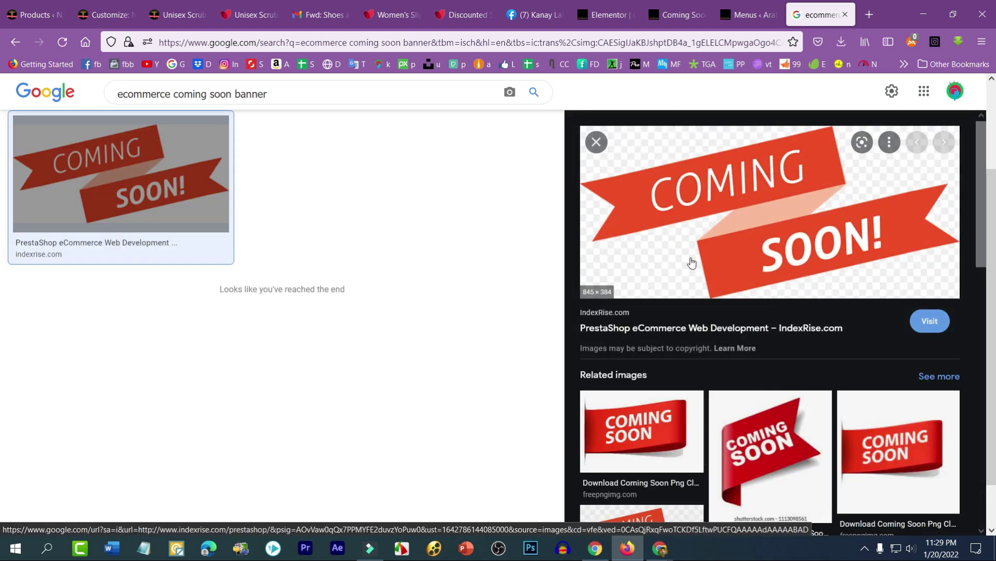
pyautogui.rightClick(701, 201)
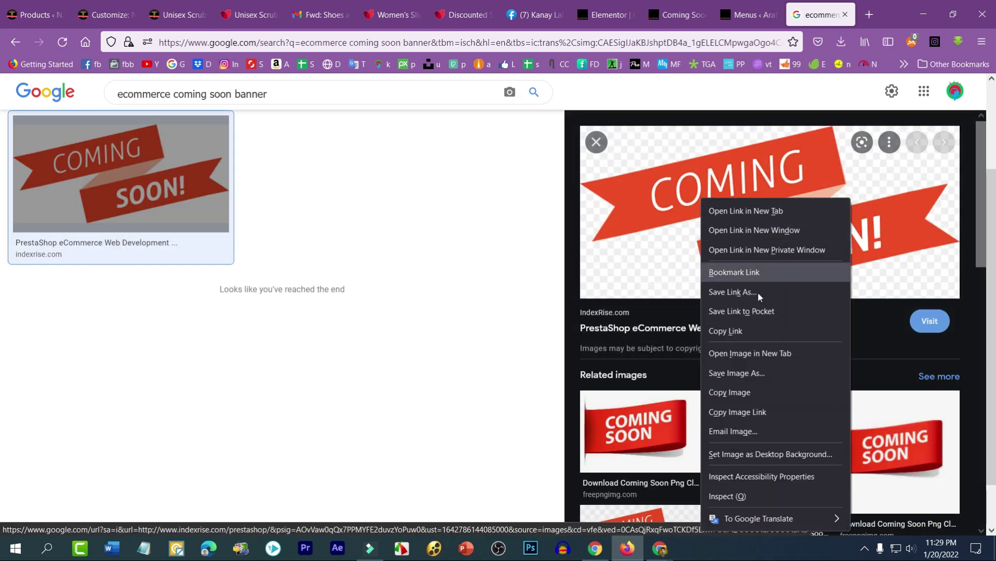
pyautogui.click(750, 352)
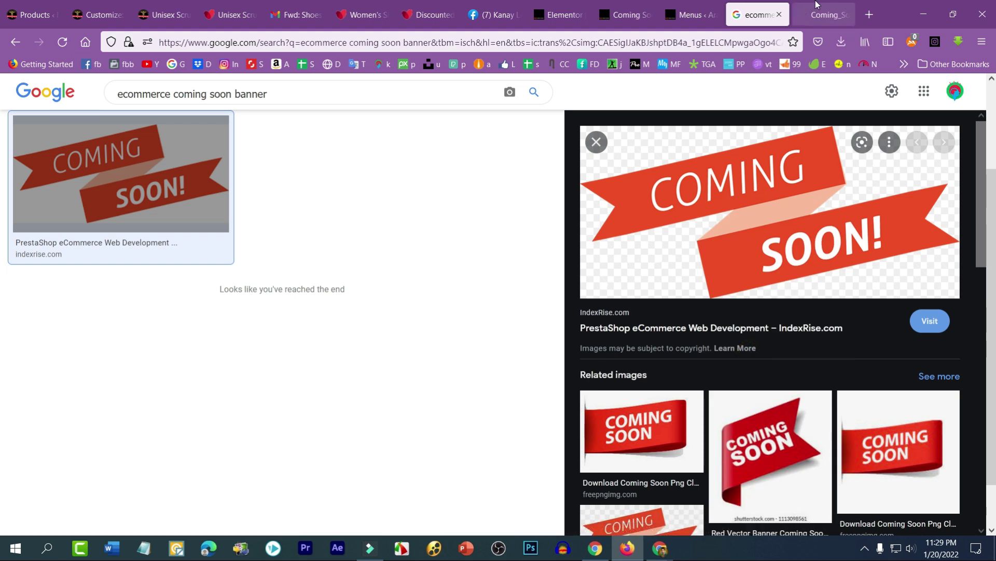
pyautogui.click(816, 4)
pyautogui.rightClick(536, 235)
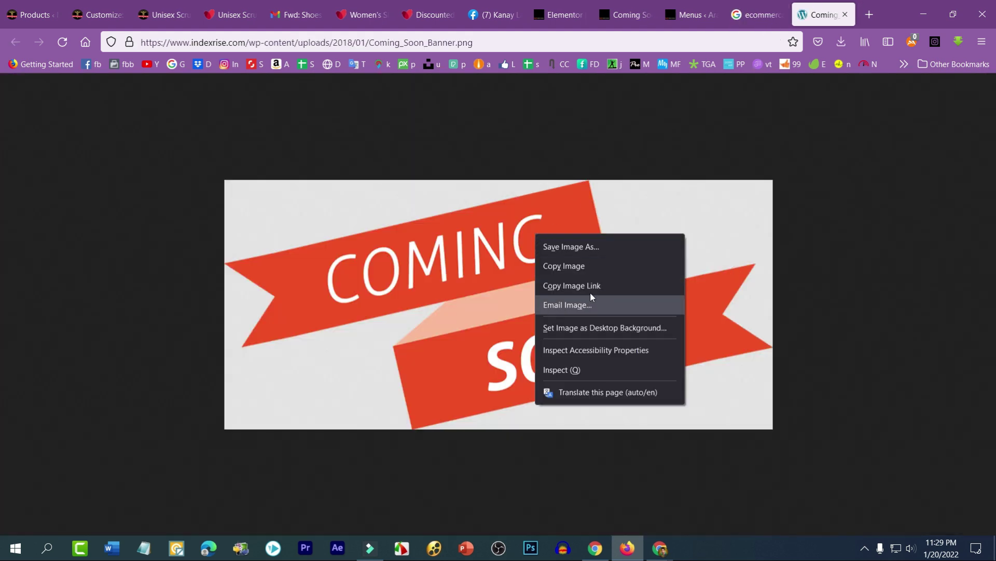
pyautogui.click(577, 247)
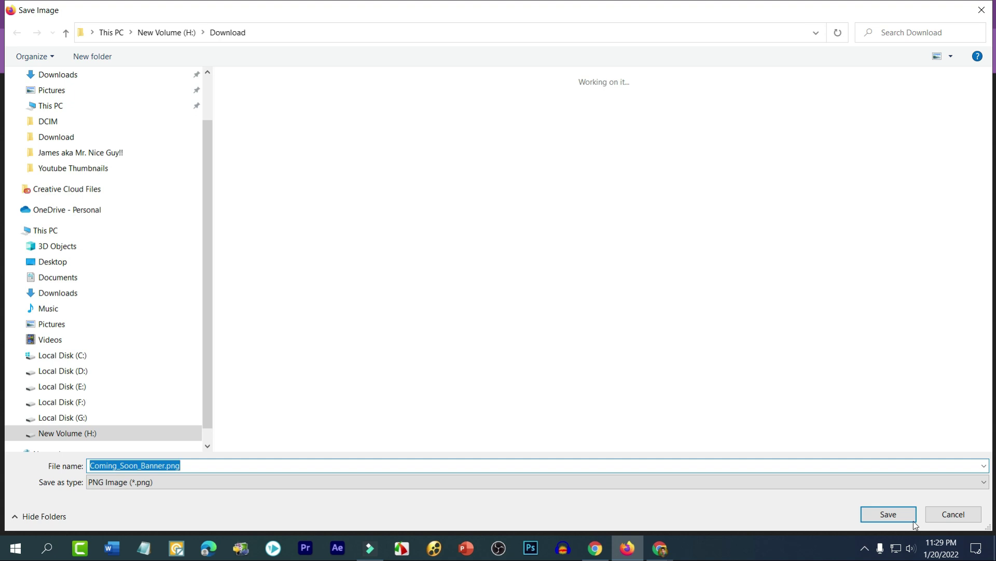
pyautogui.click(906, 516)
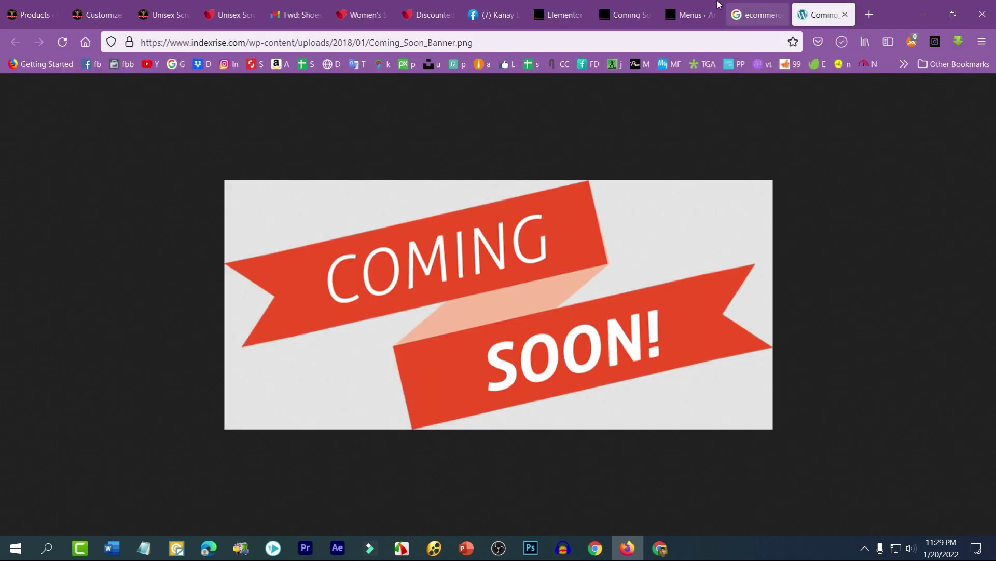
pyautogui.click(691, 11)
pyautogui.click(623, 12)
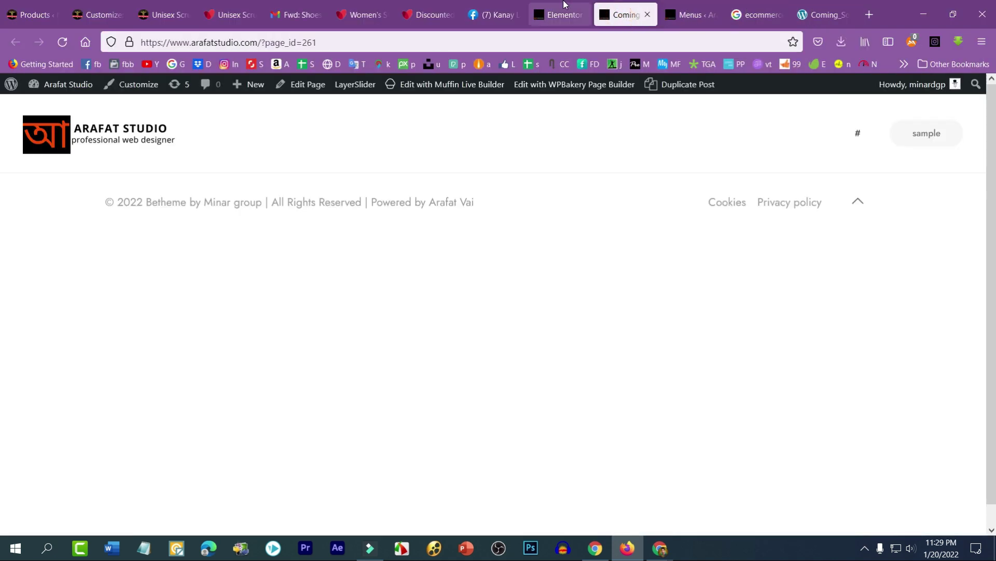
# Add a single-column section at the page top in Elementor and drop in Spacer and Image widgets
pyautogui.click(566, 5)
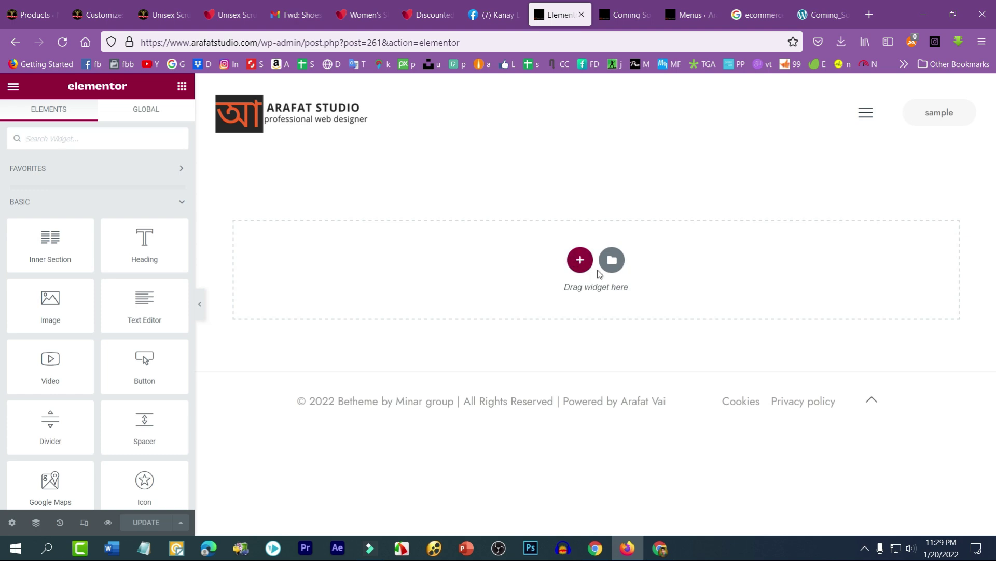
pyautogui.click(573, 263)
pyautogui.click(429, 298)
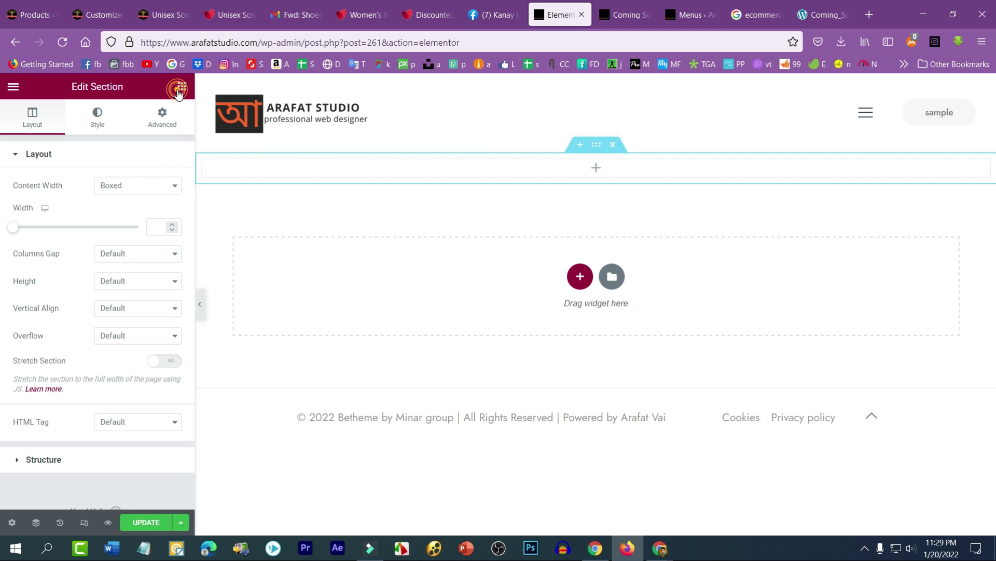
pyautogui.click(181, 86)
pyautogui.moveTo(158, 419); pyautogui.dragTo(598, 182)
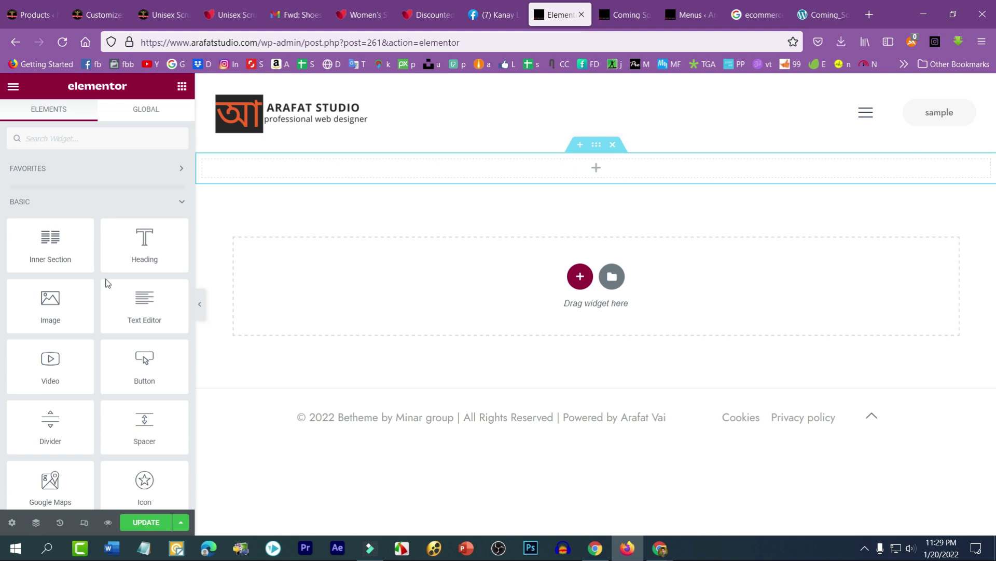
pyautogui.moveTo(52, 301); pyautogui.dragTo(629, 171)
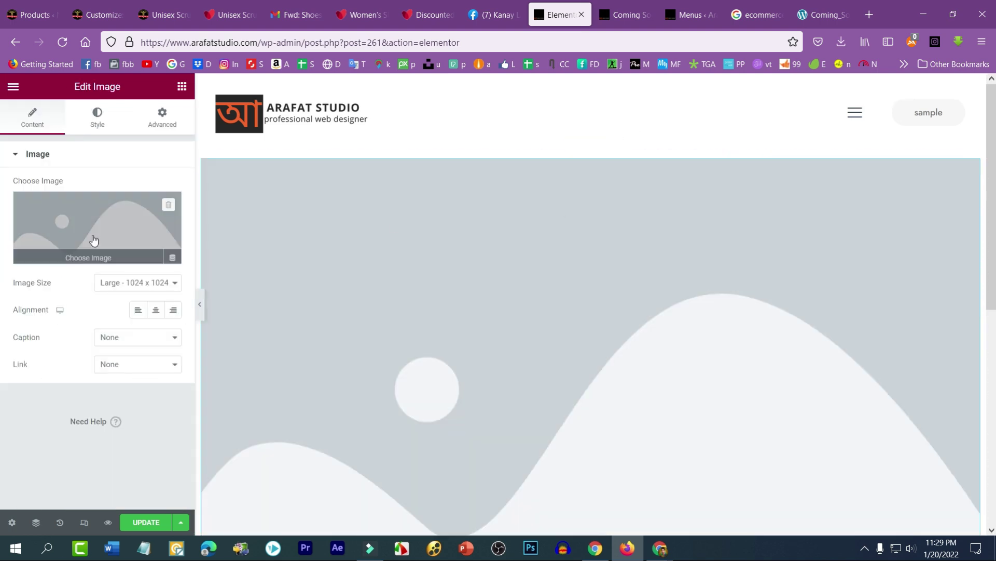
# Upload Coming_Soon_Banner.png to the media library and insert it into the Image widget
pyautogui.click(94, 239)
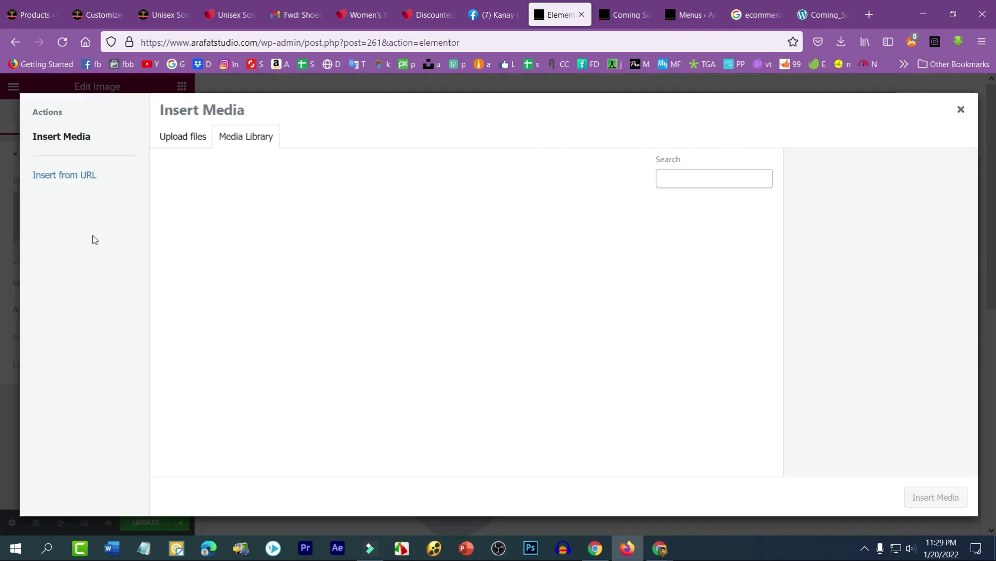
pyautogui.click(841, 41)
pyautogui.moveTo(642, 69)
pyautogui.mouseDown()
pyautogui.moveTo(335, 248)
pyautogui.moveTo(333, 225)
pyautogui.mouseUp()
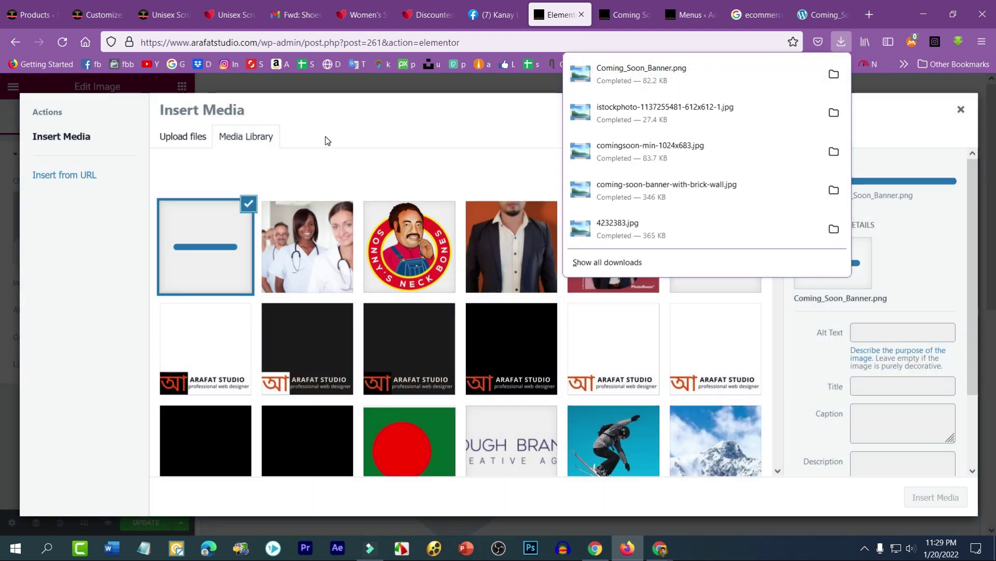
pyautogui.click(199, 266)
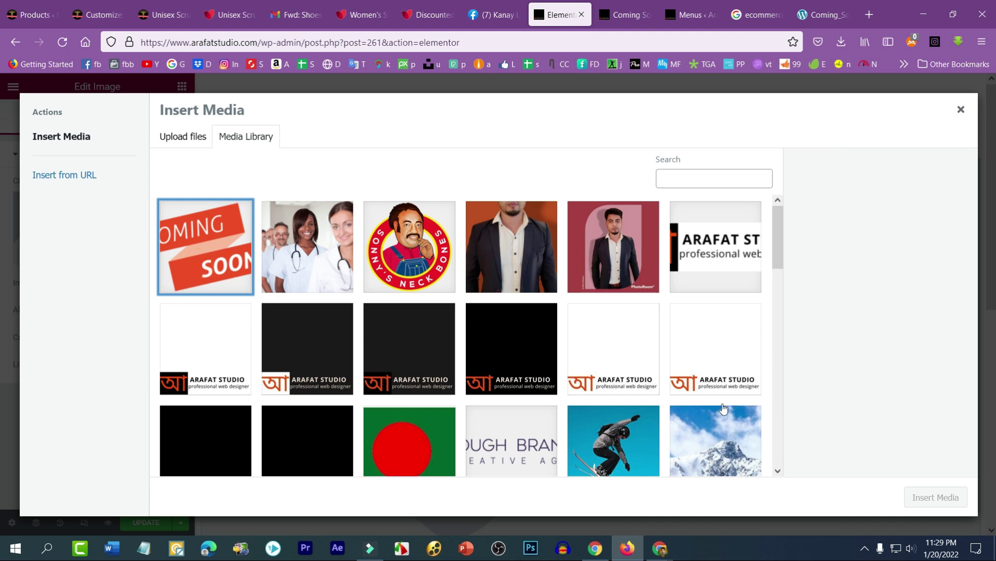
pyautogui.click(228, 253)
pyautogui.click(916, 496)
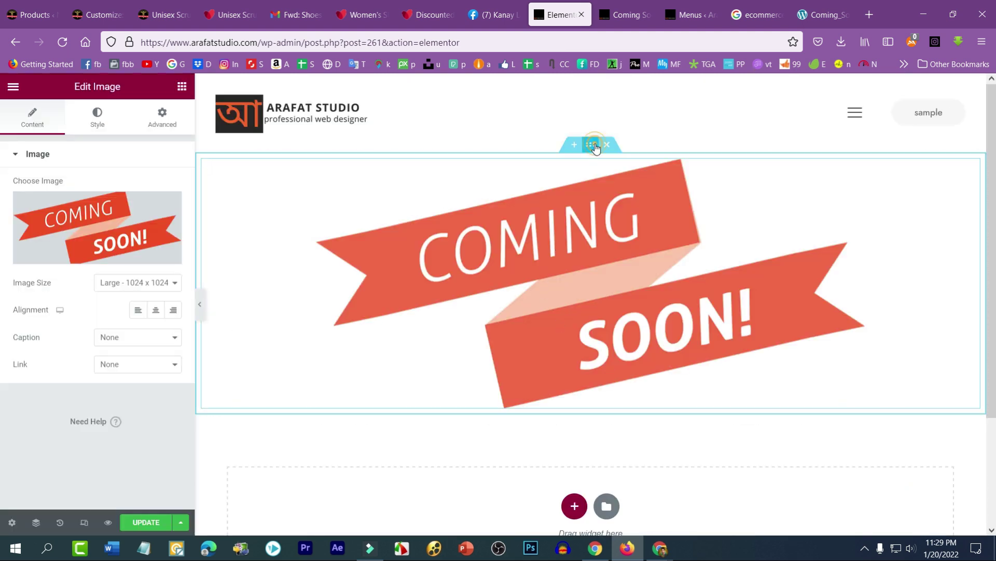
pyautogui.click(591, 145)
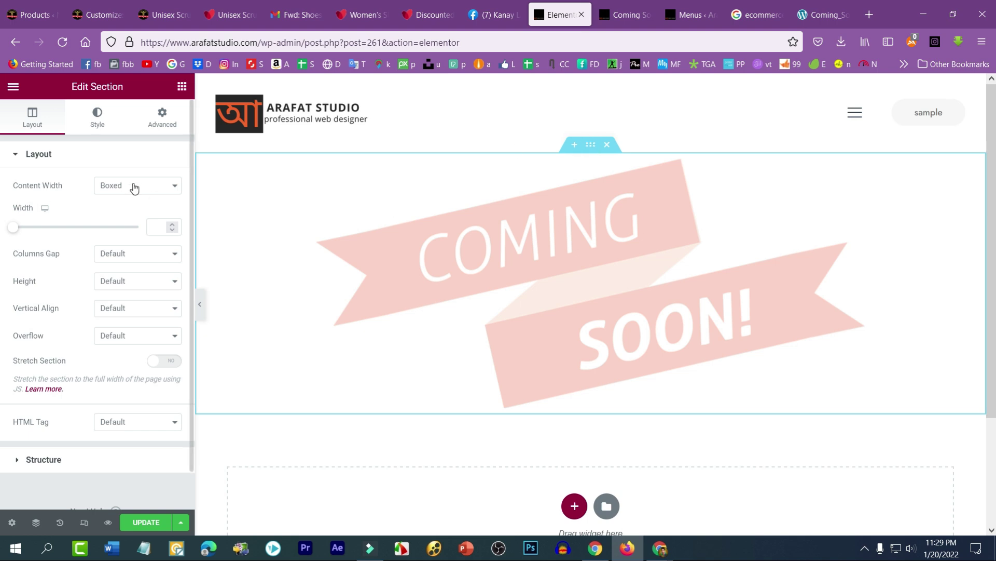
# Set the banner section's height to Fit To Screen, keeping the Boxed content width
pyautogui.click(134, 187)
pyautogui.click(56, 193)
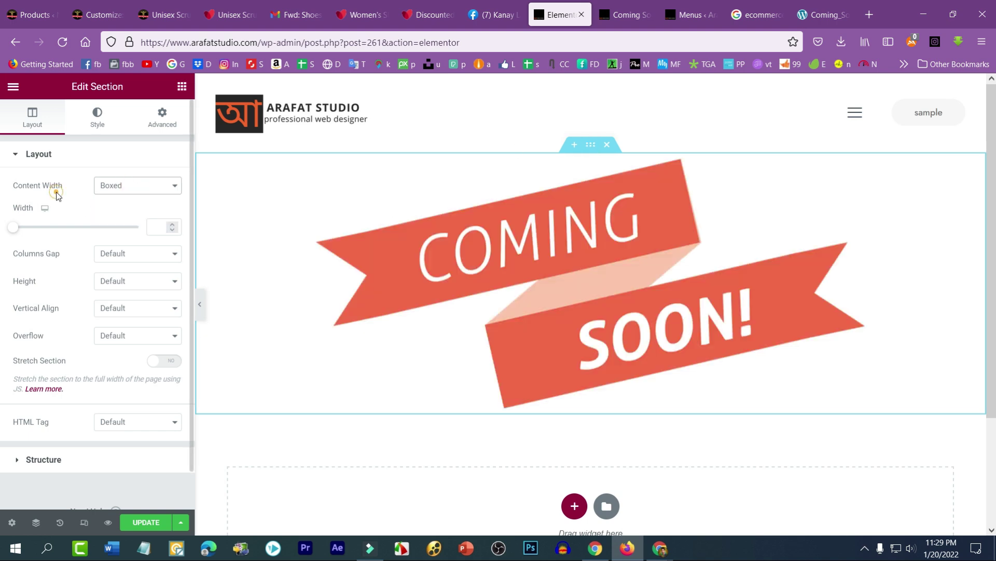
pyautogui.click(117, 281)
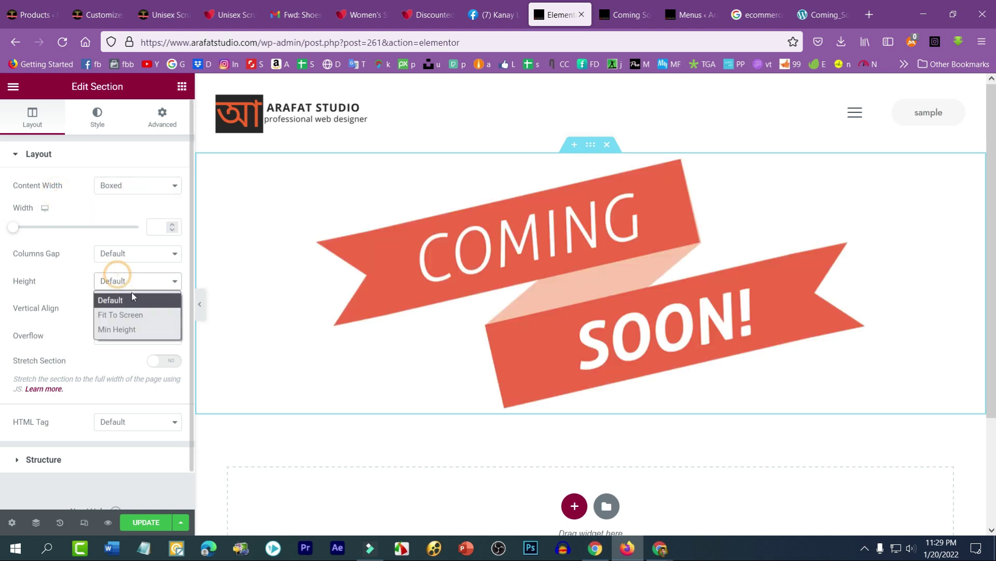
pyautogui.click(152, 315)
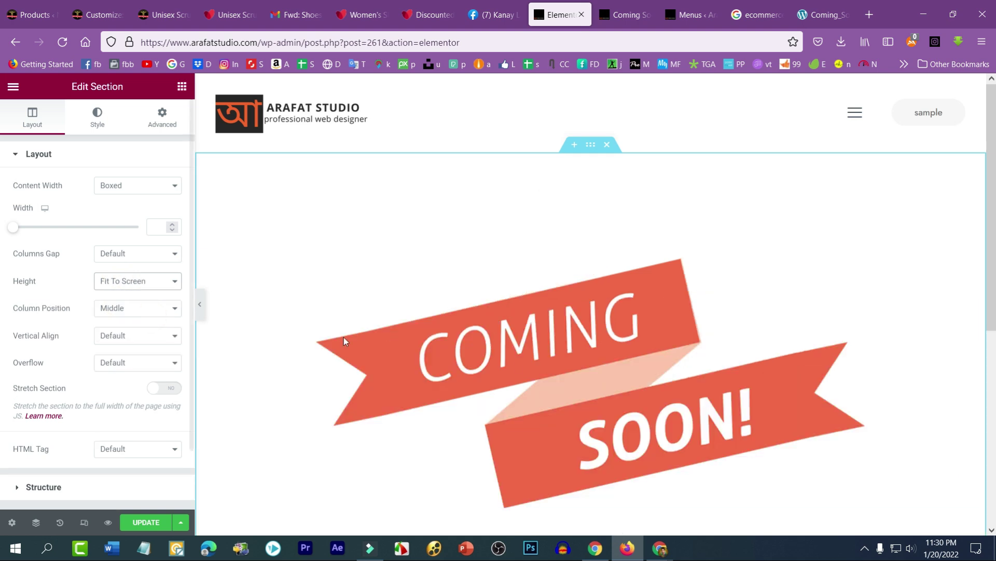
# Add a new empty single-column section below the banner
pyautogui.scroll(-2, 932, 385)
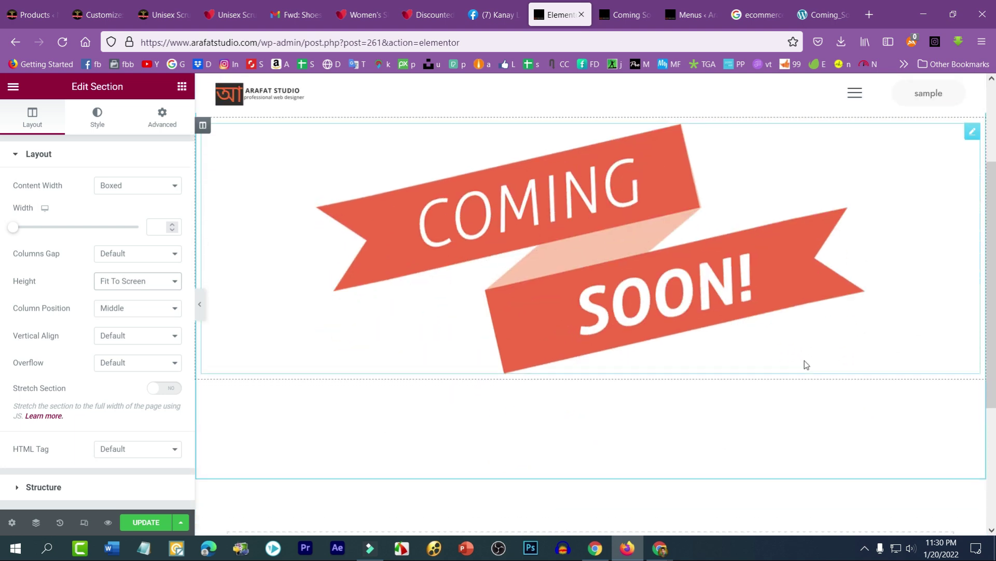
pyautogui.scroll(-3, 560, 308)
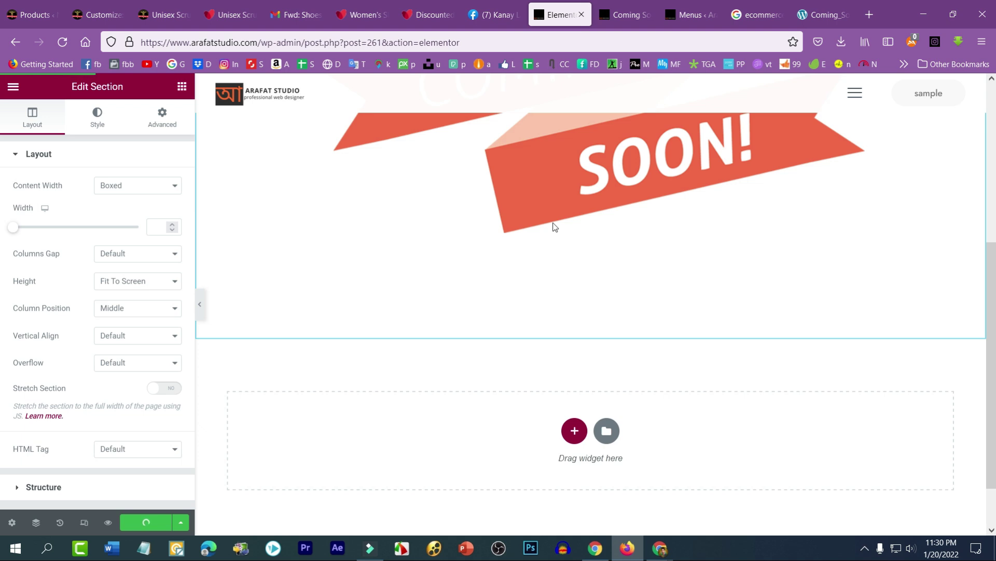
pyautogui.scroll(3, 465, 189)
pyautogui.scroll(-2, 569, 306)
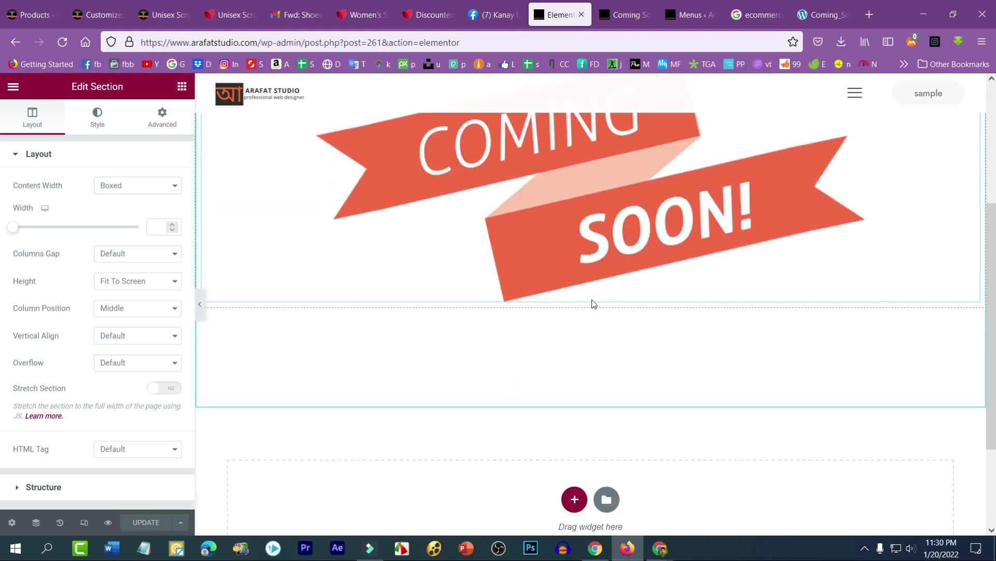
pyautogui.scroll(3, 595, 184)
pyautogui.scroll(-3, 618, 276)
pyautogui.scroll(3, 592, 234)
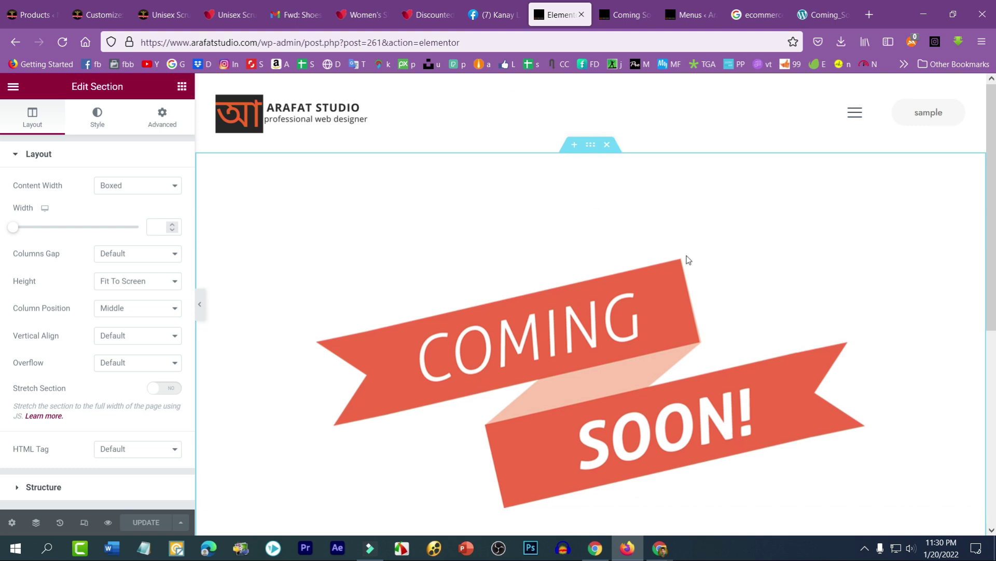
pyautogui.scroll(-5, 687, 260)
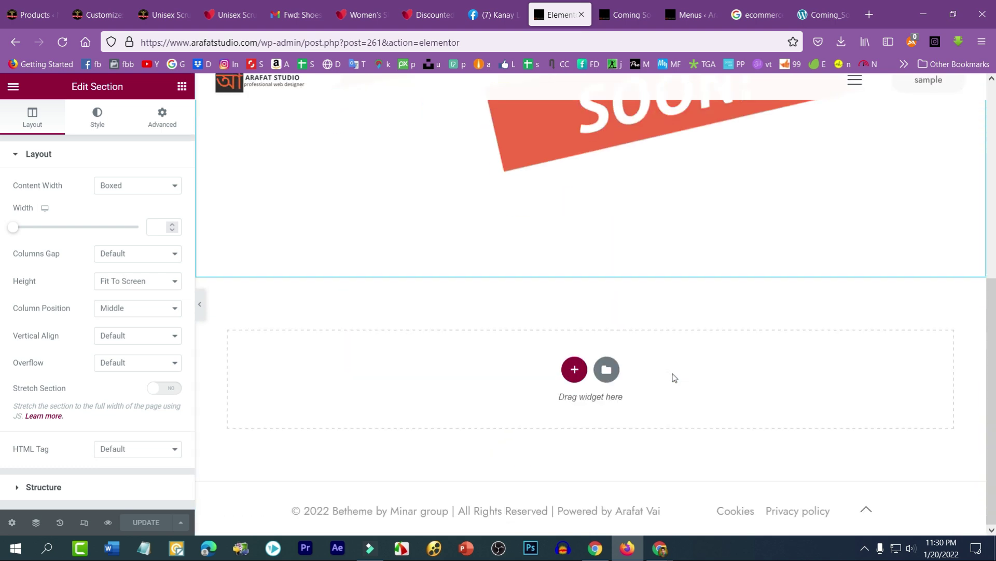
pyautogui.click(571, 370)
pyautogui.click(430, 408)
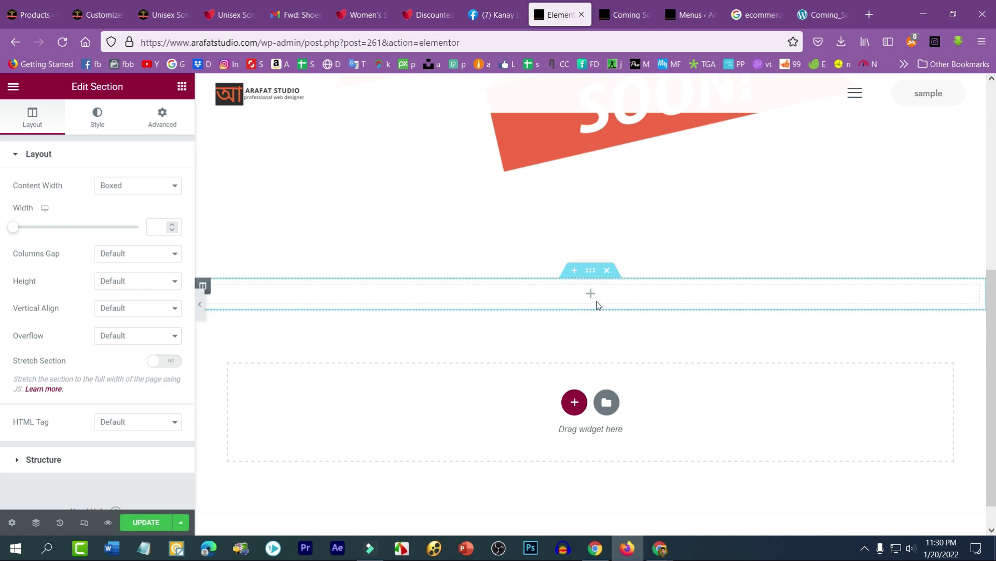
# Open the Elementor template library and scroll through the page templates
pyautogui.click(607, 403)
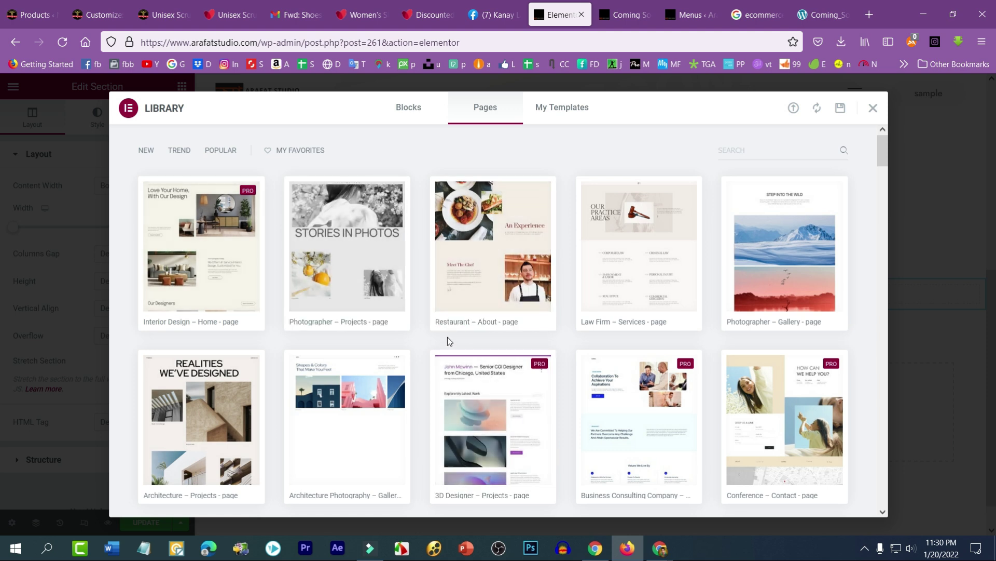
pyautogui.scroll(-5, 447, 338)
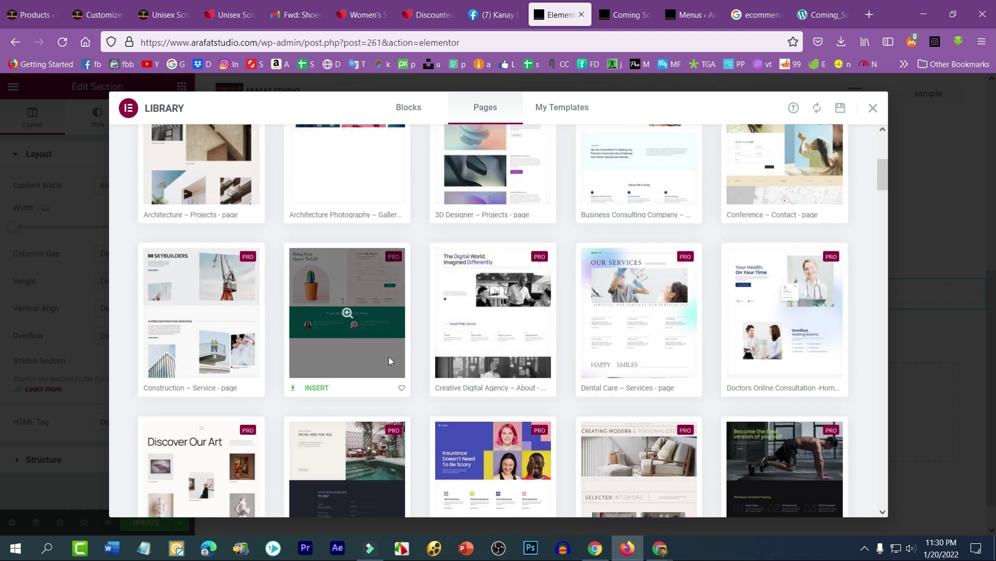
pyautogui.scroll(-4, 410, 343)
pyautogui.scroll(-2, 467, 348)
pyautogui.scroll(-3, 507, 366)
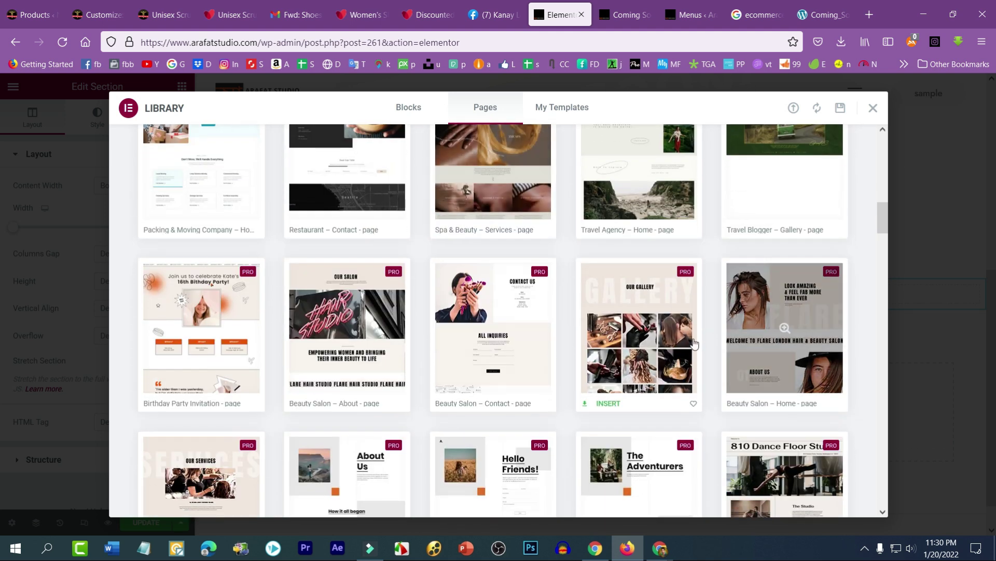
pyautogui.scroll(-3, 456, 321)
pyautogui.scroll(-3, 457, 321)
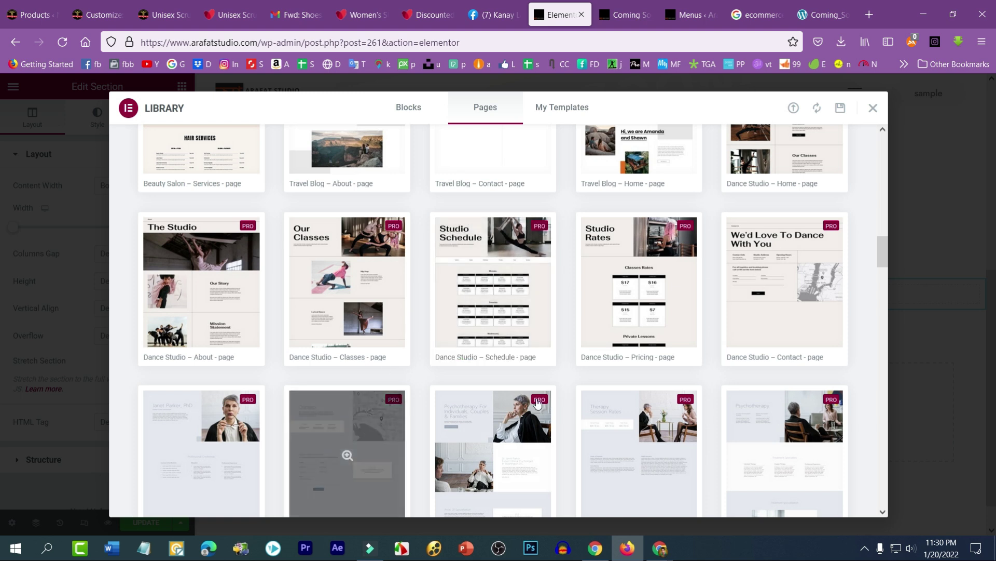
pyautogui.scroll(10, 421, 228)
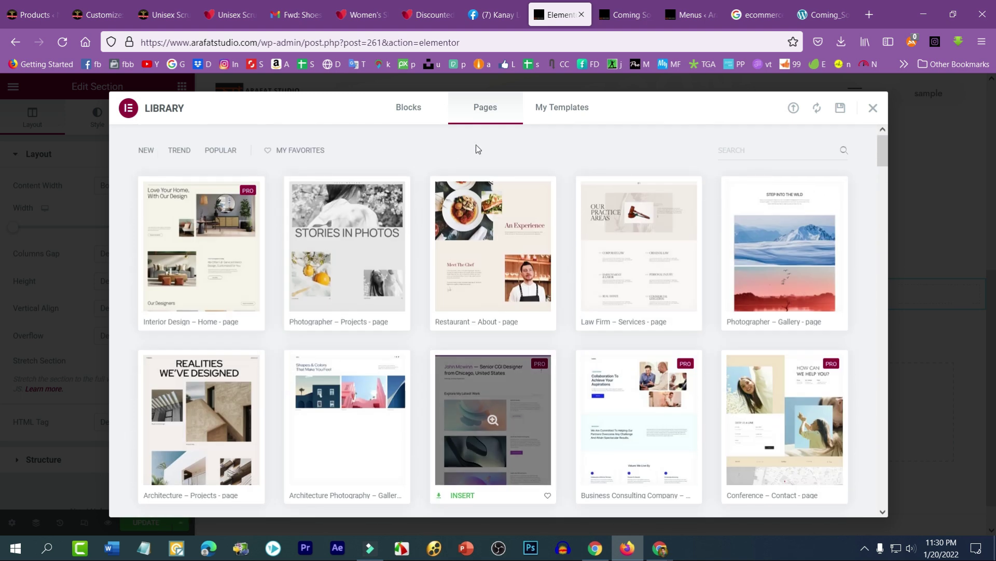
# Glance at Blocks, return to Pages, and search templates for 'comi', trimmed to 'com'
pyautogui.click(419, 109)
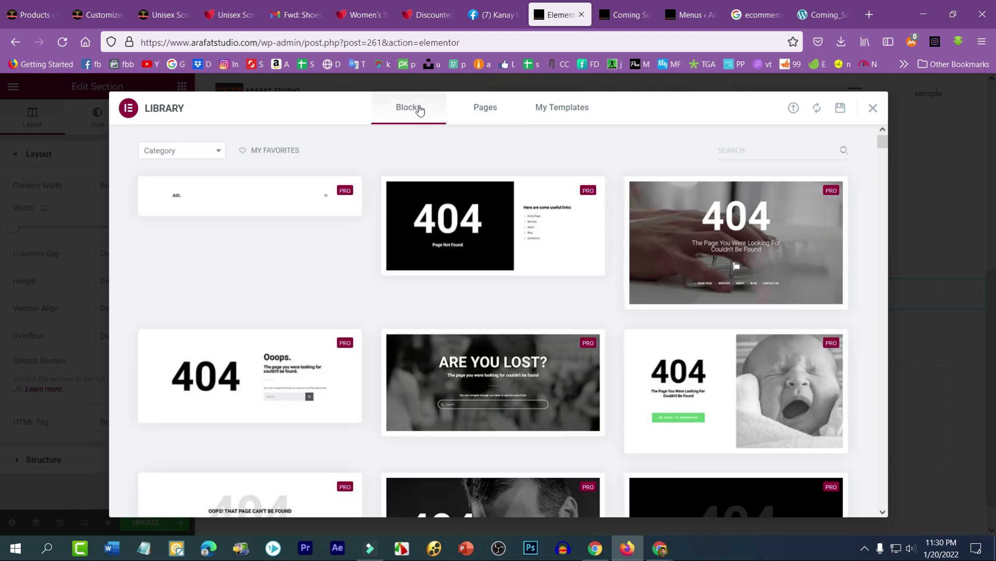
pyautogui.scroll(-3, 602, 241)
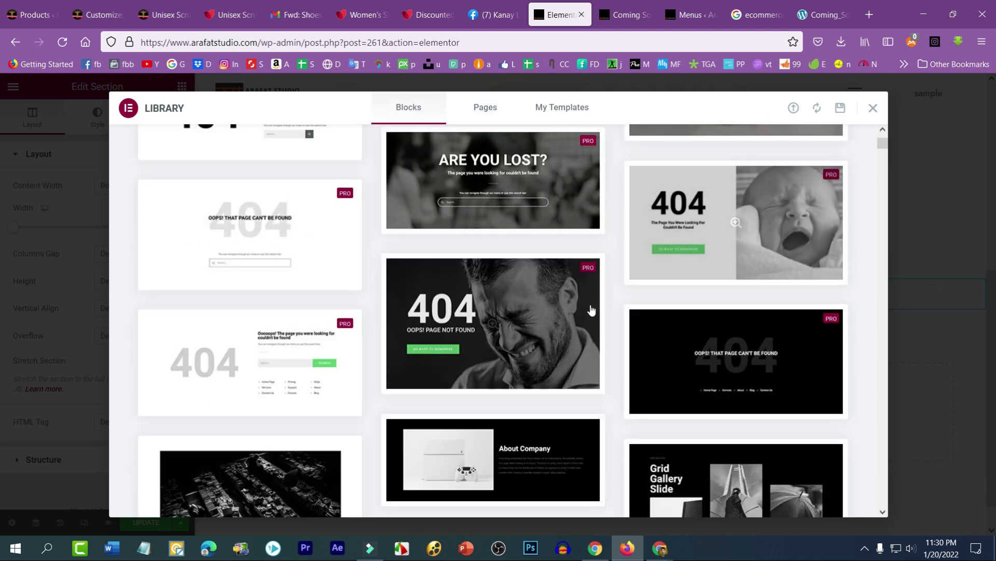
pyautogui.scroll(3, 592, 311)
pyautogui.click(487, 102)
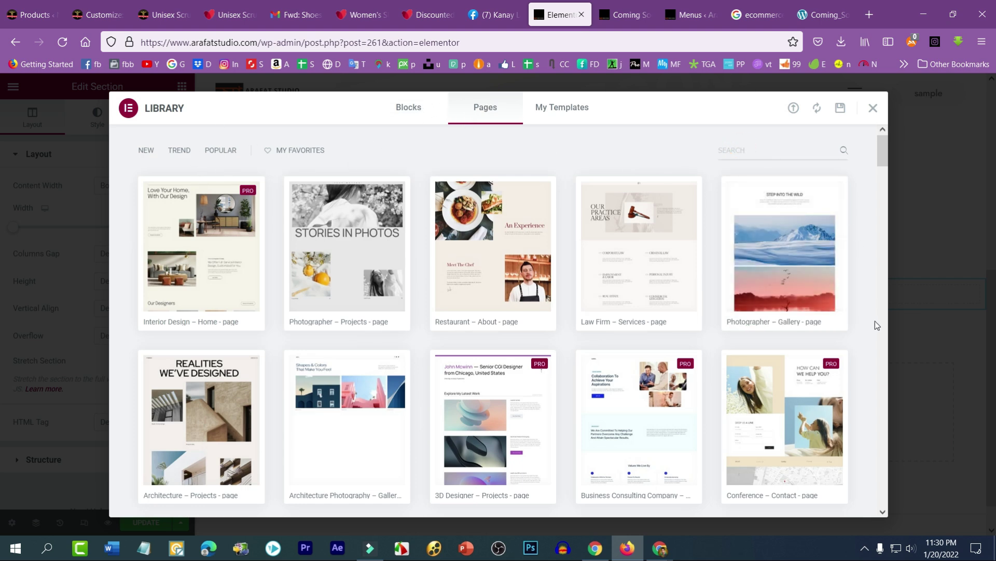
pyautogui.write('comi')
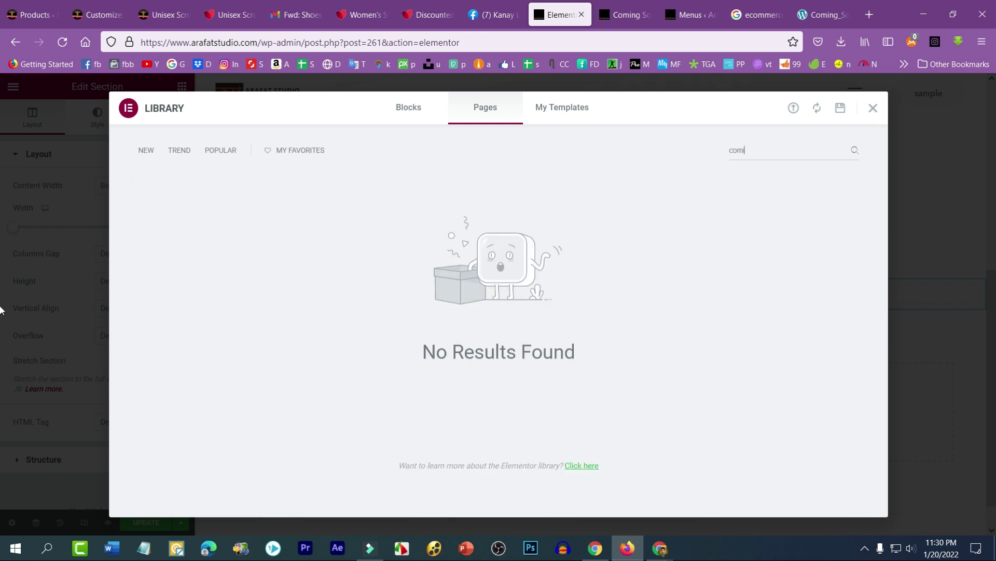
pyautogui.press('BackSpace')
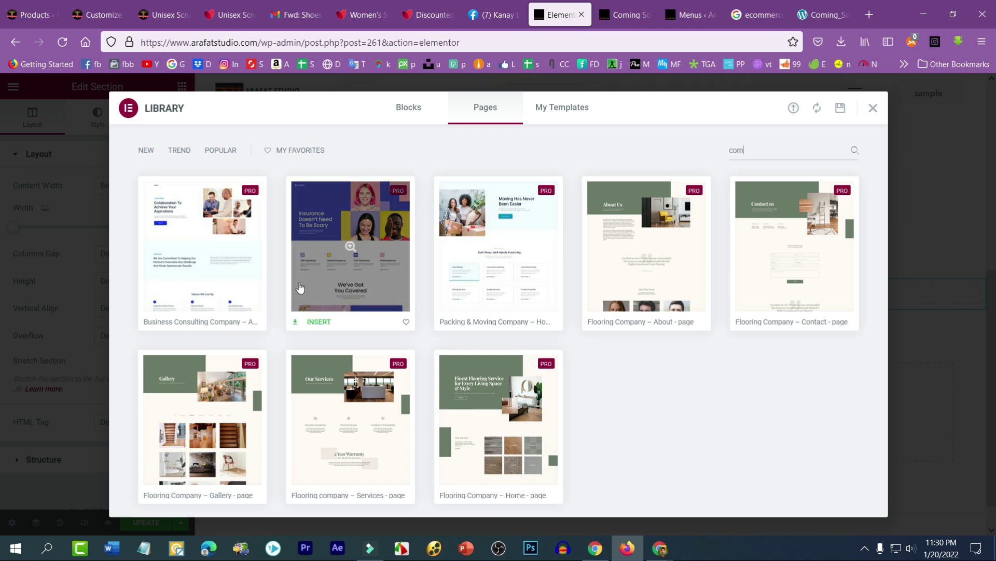
# On the Blocks tab, search 'com', then 'u' to list About Company and Grid Gallery Slide
pyautogui.click(404, 109)
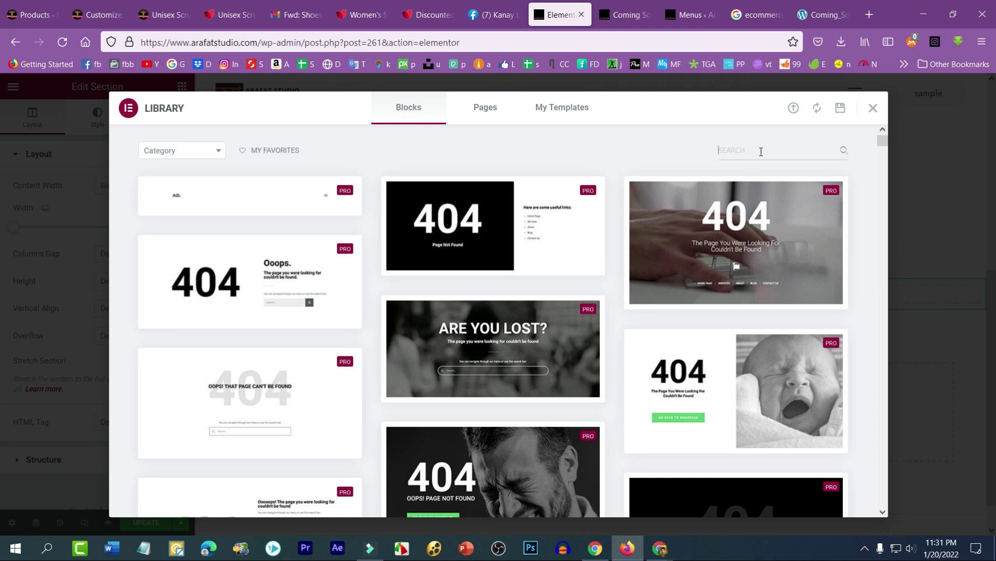
pyautogui.write('com')
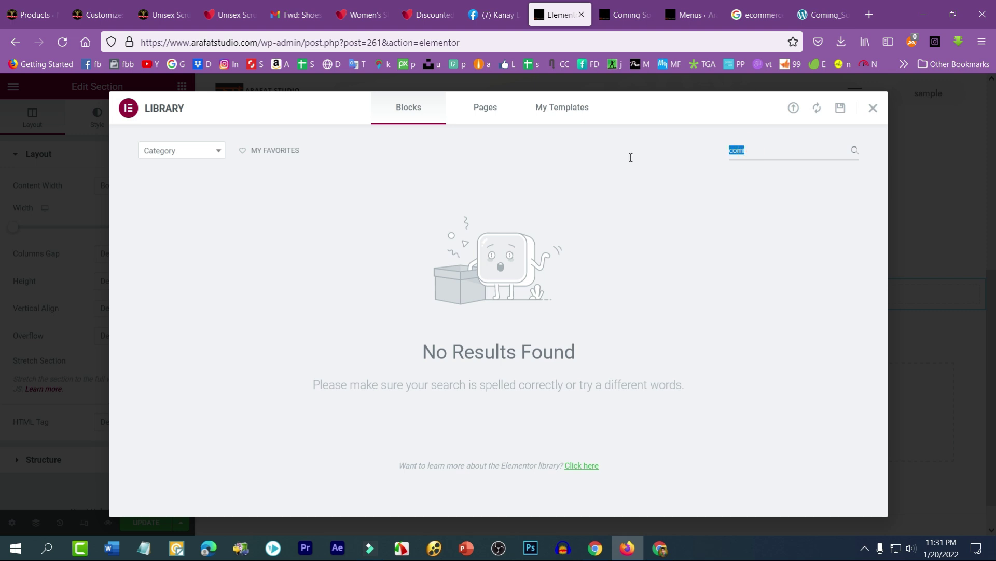
pyautogui.press('BackSpace')
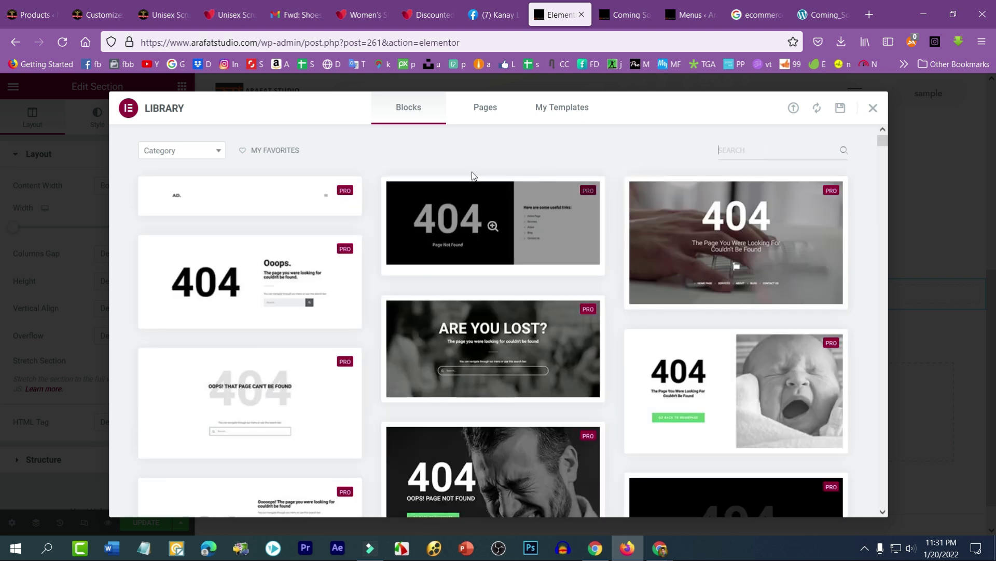
pyautogui.scroll(-4, 504, 299)
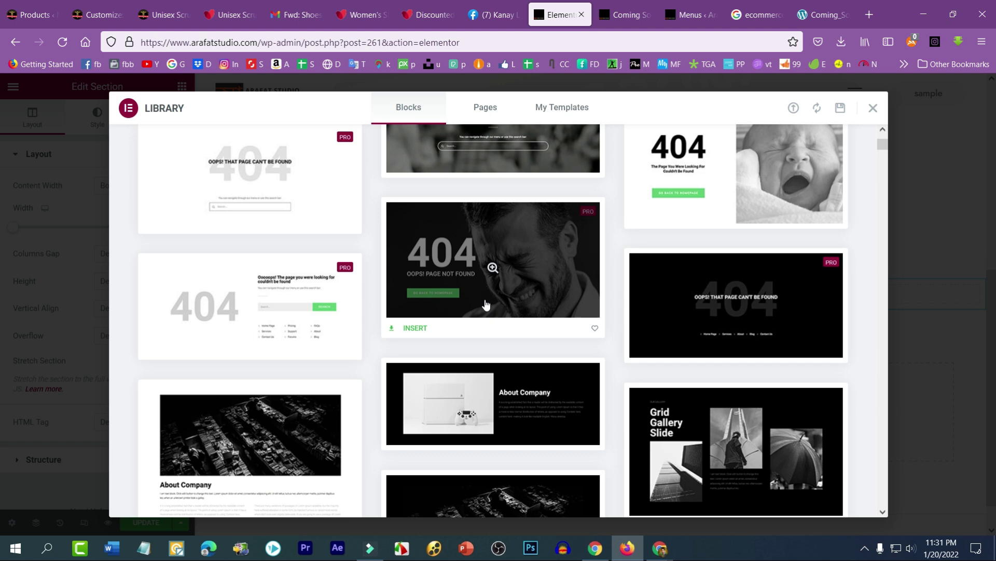
pyautogui.scroll(4, 482, 280)
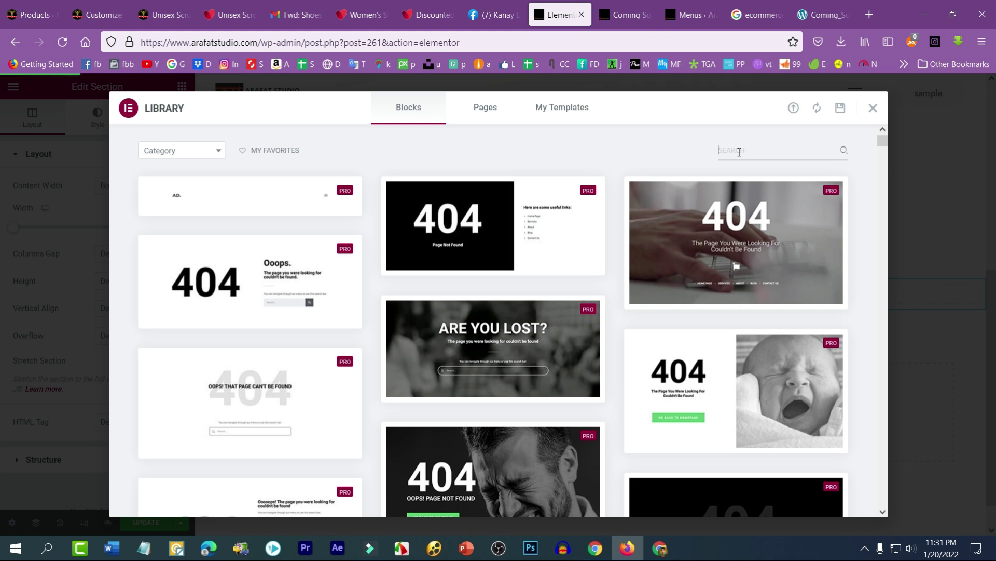
pyautogui.write('un')
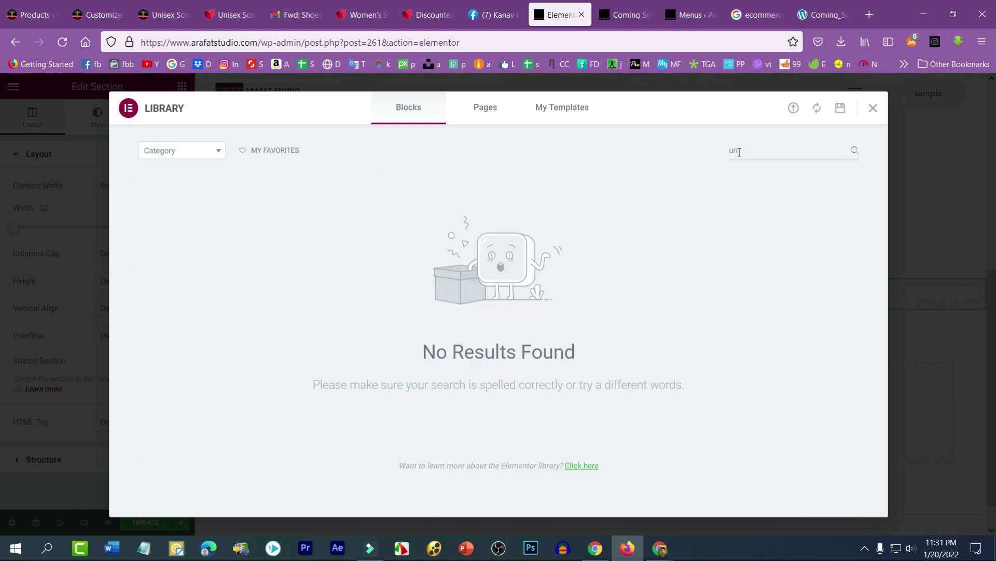
pyautogui.press('BackSpace')
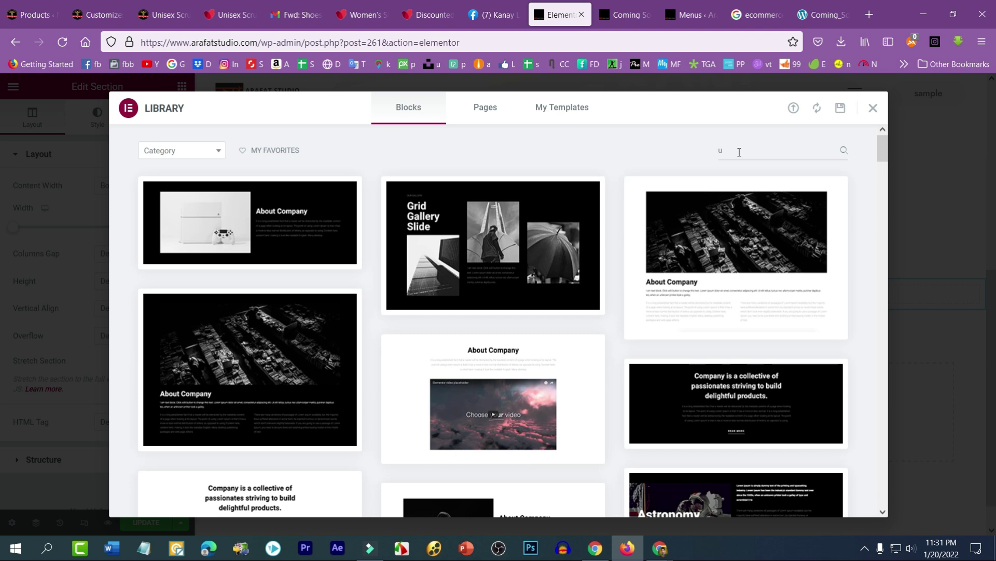
# Browse the Pages templates, such as Construction – Service and Dental Care – Services, then return to the top
pyautogui.click(484, 110)
pyautogui.scroll(-3, 467, 317)
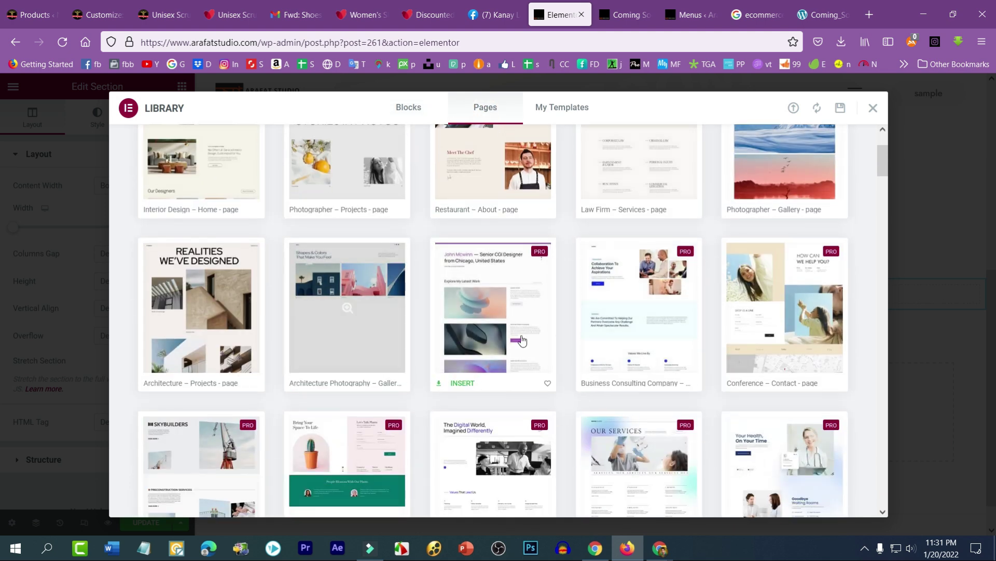
pyautogui.scroll(-5, 521, 340)
pyautogui.scroll(-4, 467, 340)
pyautogui.scroll(-4, 386, 343)
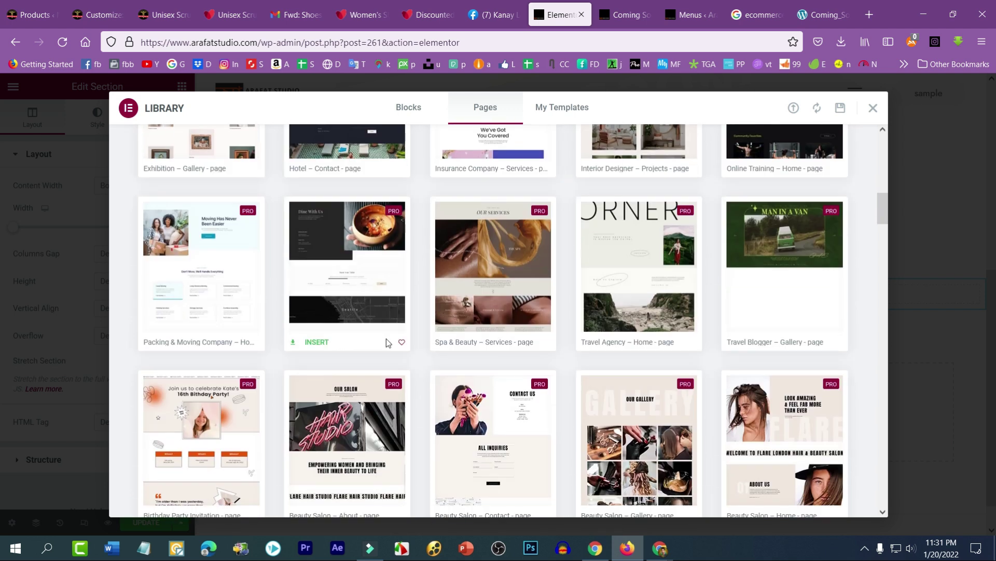
pyautogui.scroll(-4, 402, 351)
pyautogui.scroll(-4, 374, 358)
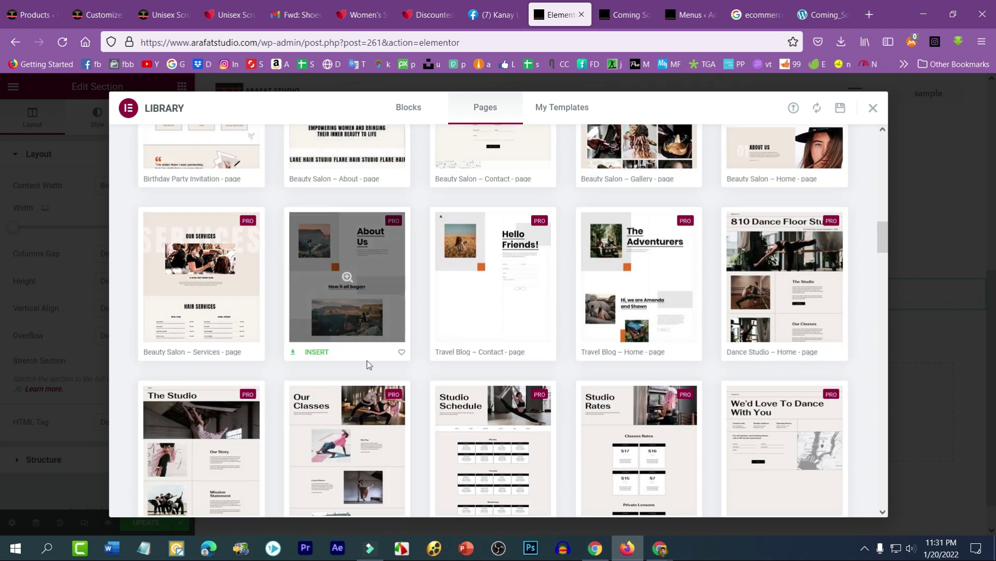
pyautogui.scroll(-4, 367, 360)
pyautogui.scroll(-2, 385, 345)
pyautogui.scroll(-2, 356, 311)
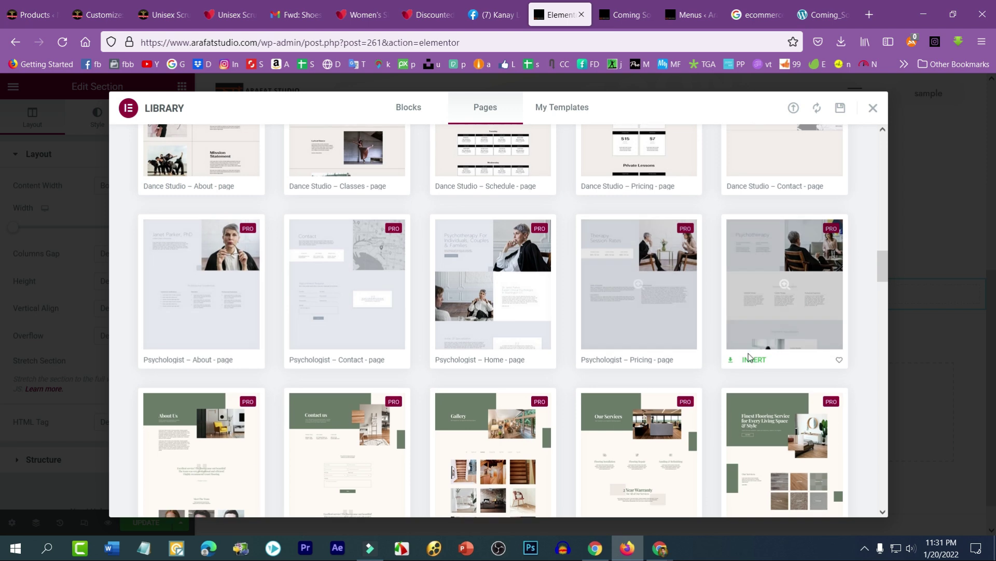
pyautogui.scroll(-4, 597, 343)
pyautogui.scroll(-4, 493, 322)
pyautogui.scroll(-3, 545, 337)
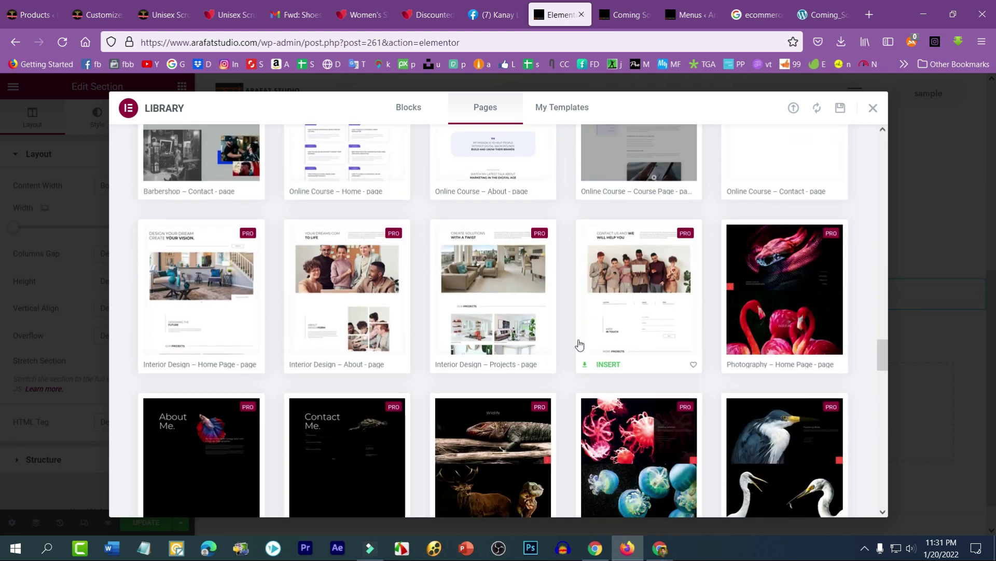
pyautogui.scroll(-1, 580, 344)
pyautogui.scroll(-4, 510, 271)
pyautogui.scroll(-4, 510, 278)
pyautogui.scroll(-4, 514, 311)
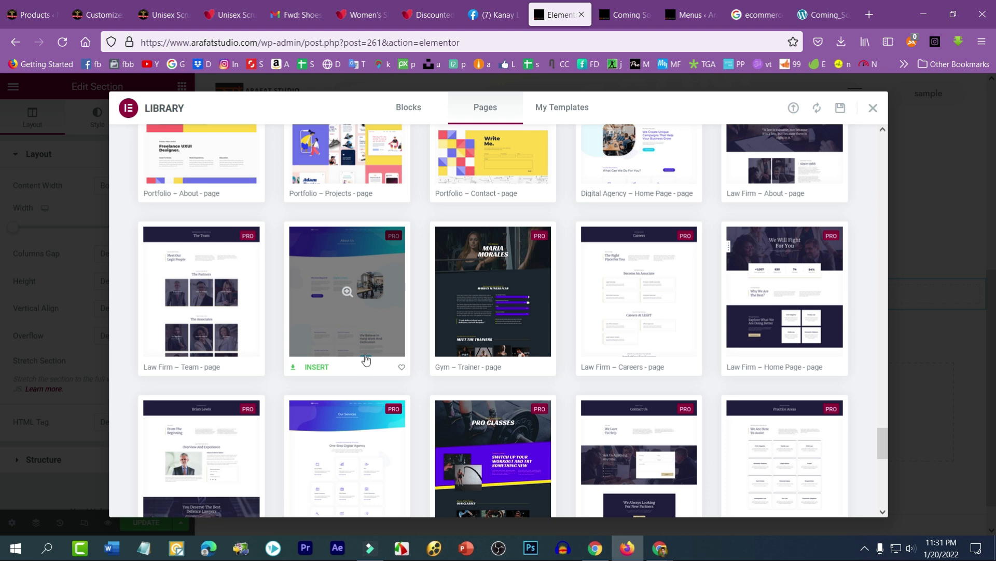
pyautogui.scroll(-3, 324, 370)
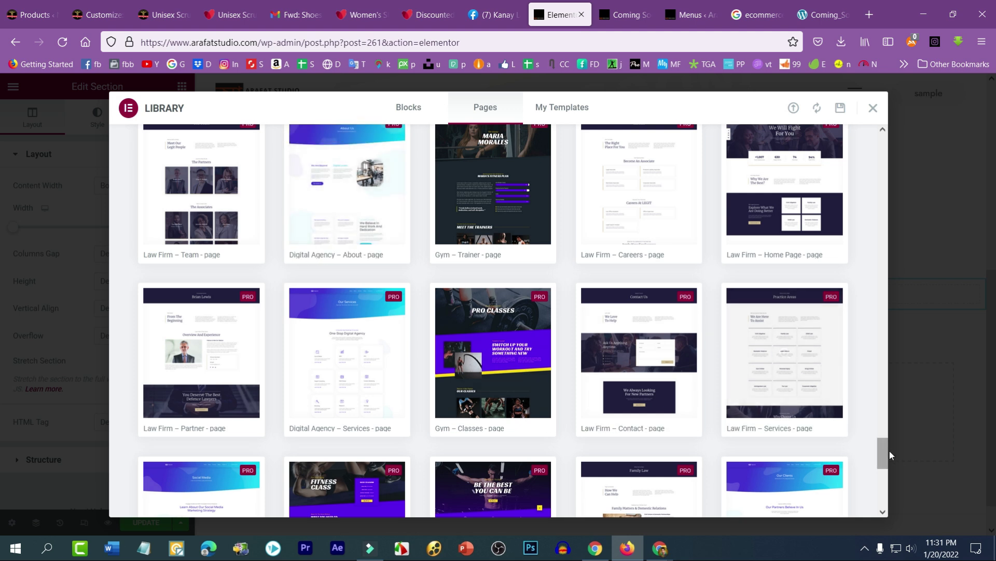
pyautogui.scroll(-5, 799, 411)
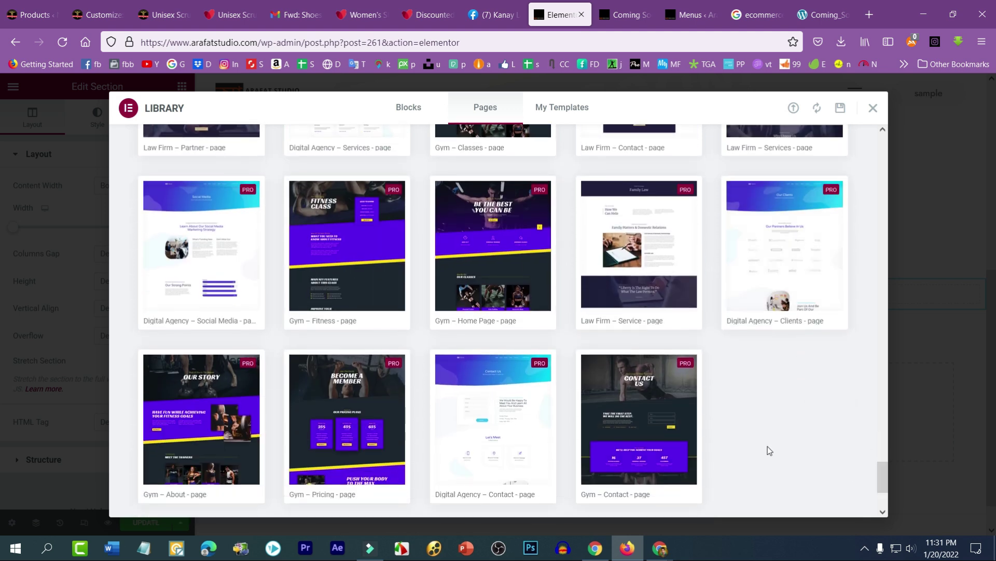
pyautogui.scroll(-2, 770, 450)
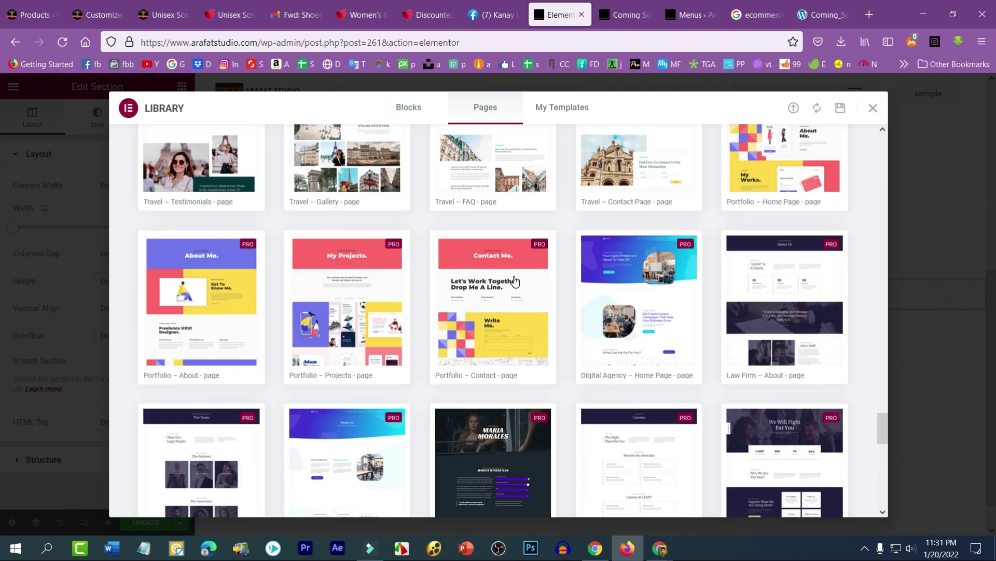
pyautogui.scroll(-5, 514, 281)
pyautogui.scroll(-5, 514, 280)
pyautogui.scroll(-5, 571, 285)
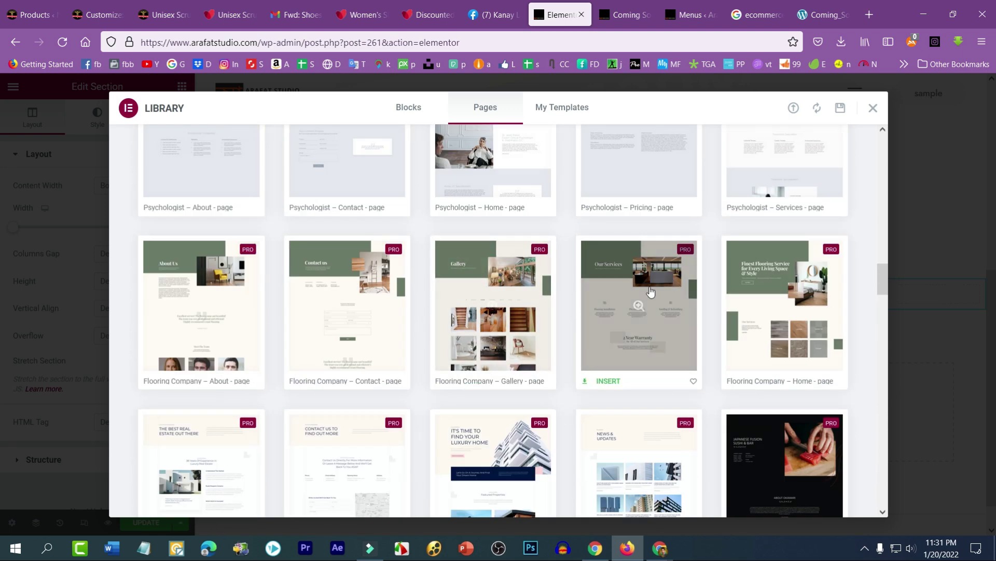
pyautogui.scroll(5, 650, 292)
pyautogui.scroll(5, 654, 294)
pyautogui.scroll(5, 657, 293)
pyautogui.scroll(5, 660, 295)
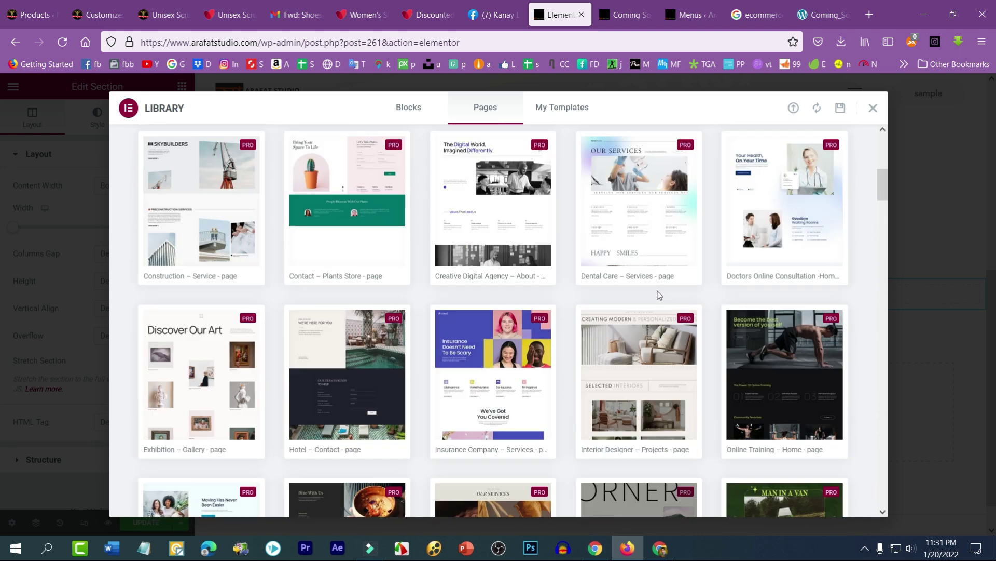
pyautogui.scroll(5, 659, 295)
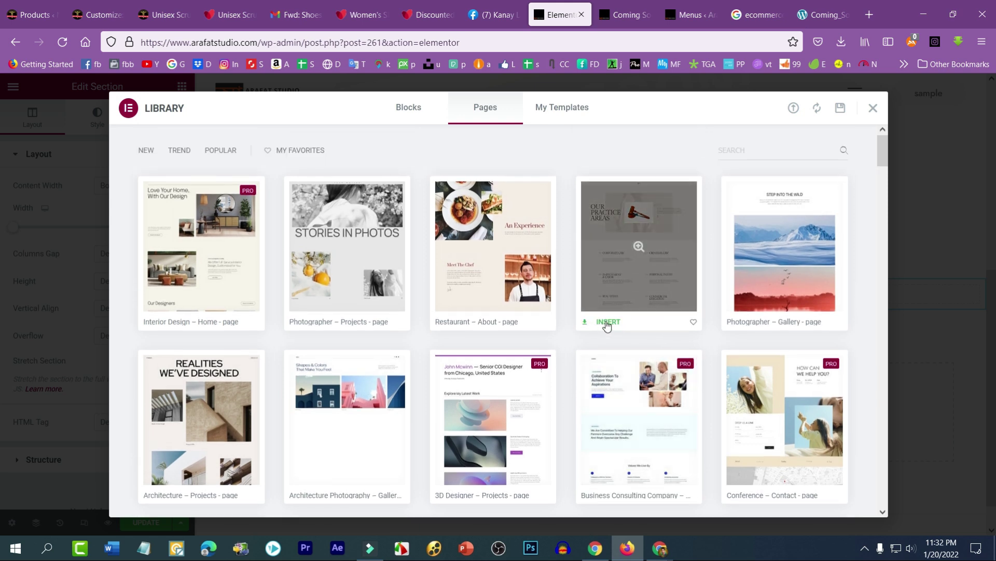
pyautogui.moveTo(785, 246)
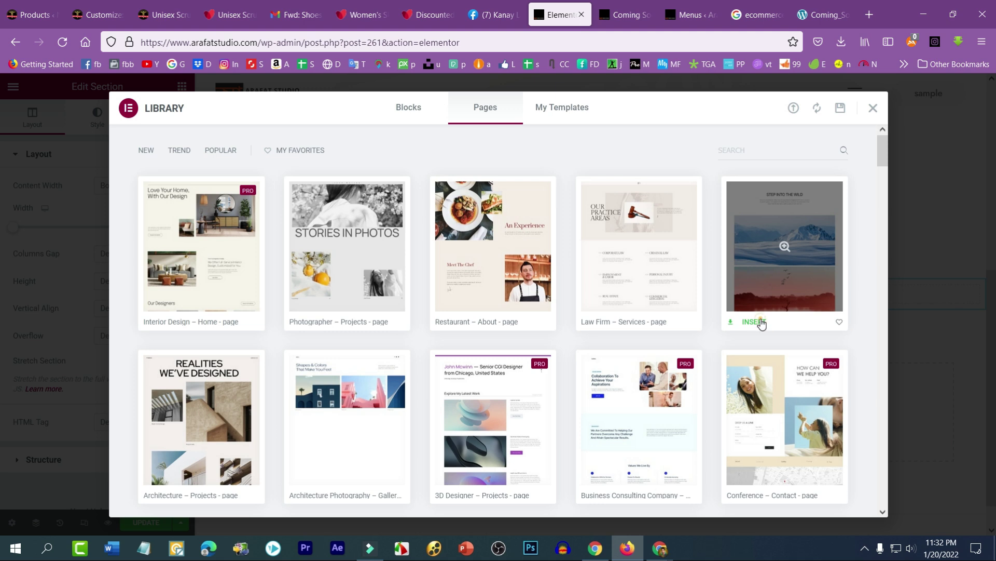
# Try inserting a page template, then abandon the account-connection login and close the library
pyautogui.click(754, 321)
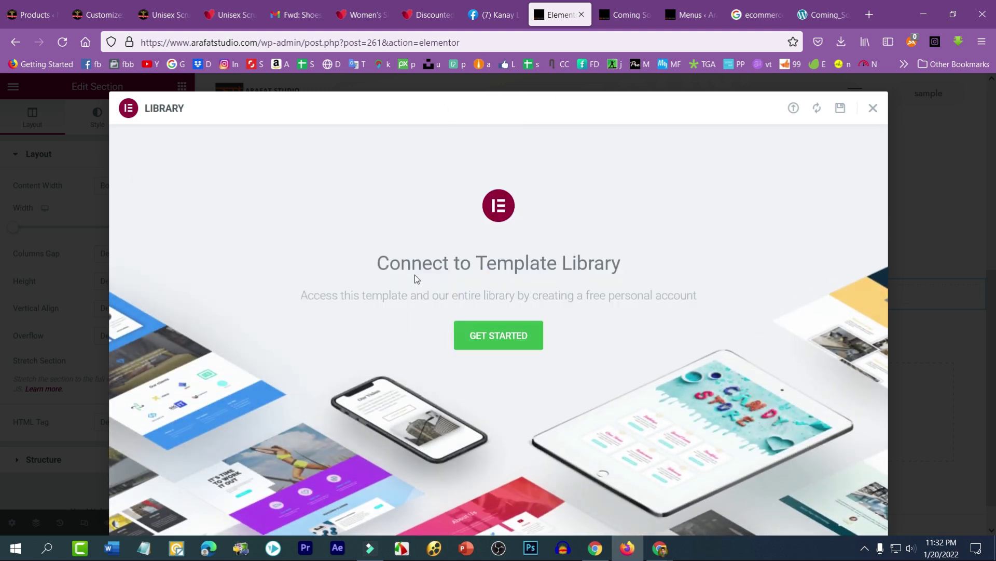
pyautogui.click(514, 337)
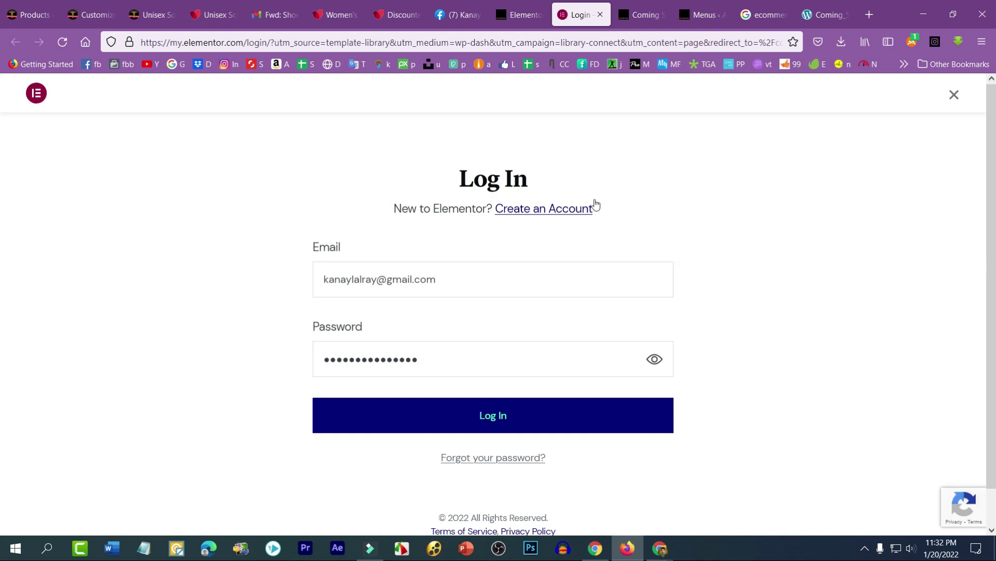
pyautogui.click(600, 16)
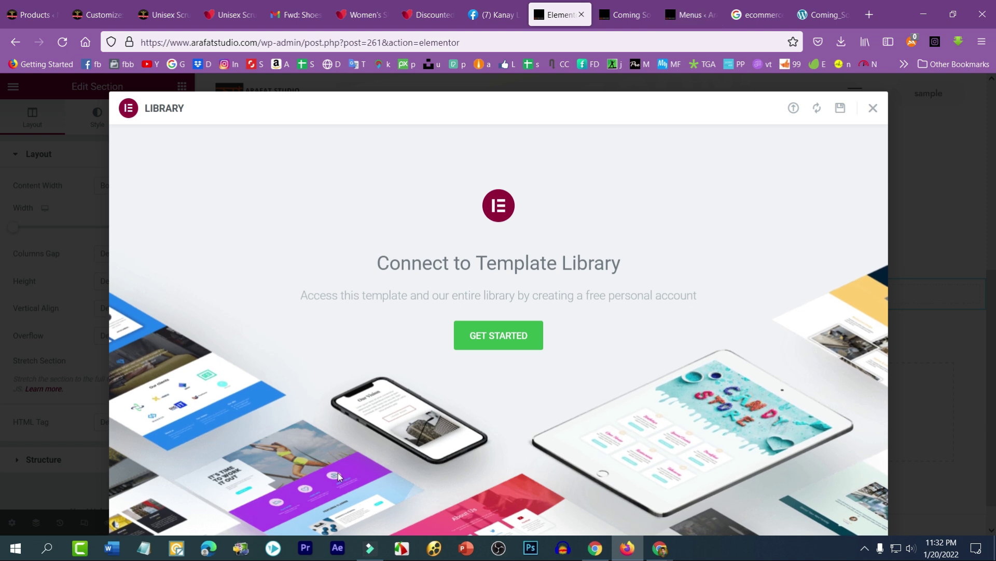
pyautogui.click(873, 108)
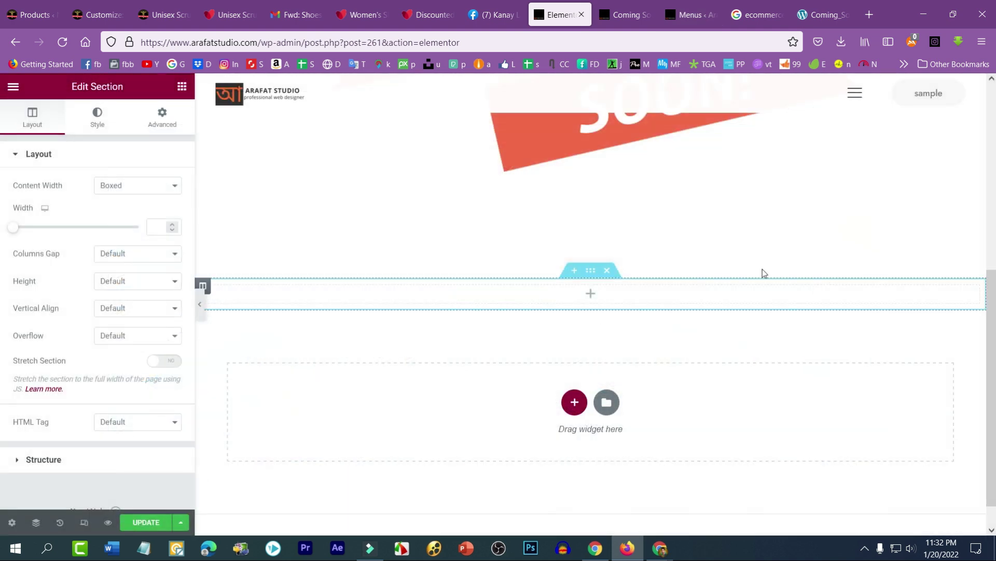
# Delete the empty section under the banner and go to the live page tab
pyautogui.scroll(-5, 665, 306)
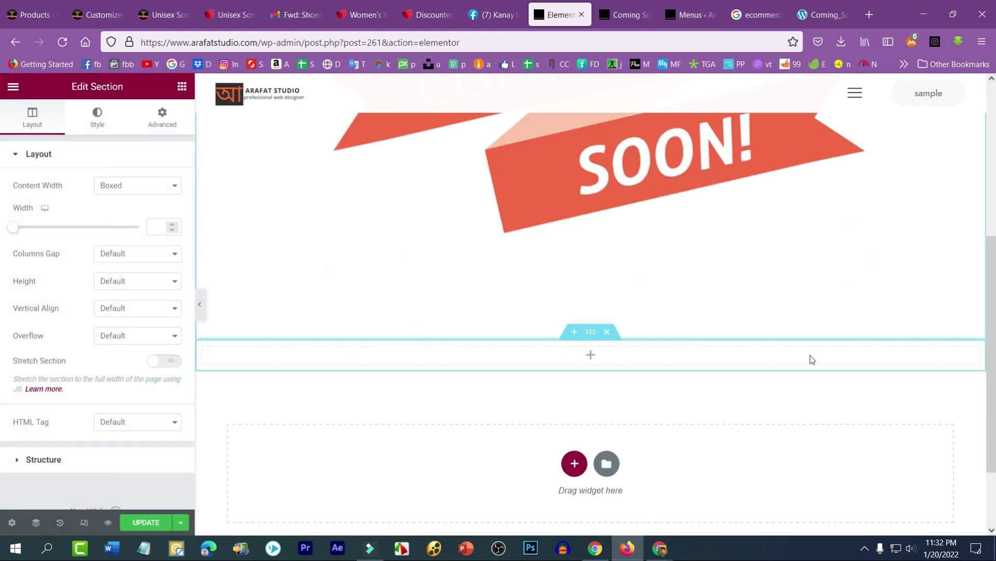
pyautogui.click(609, 333)
pyautogui.scroll(5, 592, 360)
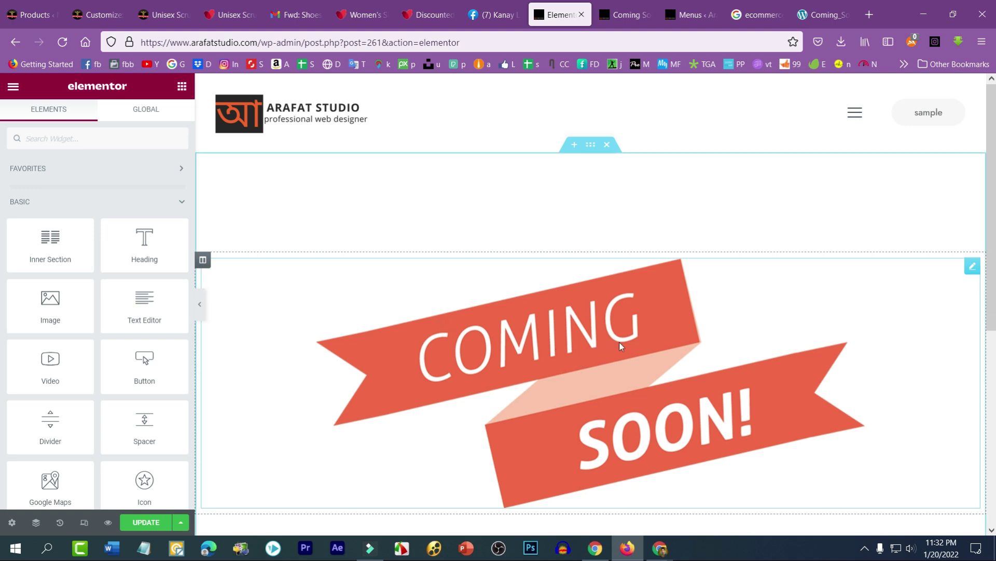
pyautogui.scroll(-5, 661, 335)
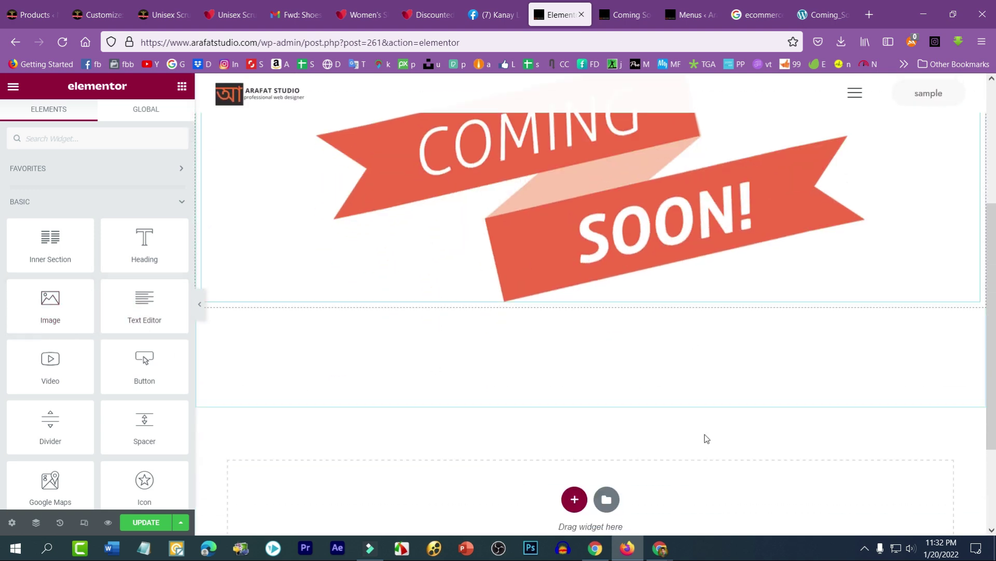
pyautogui.scroll(3, 599, 409)
pyautogui.scroll(-3, 411, 309)
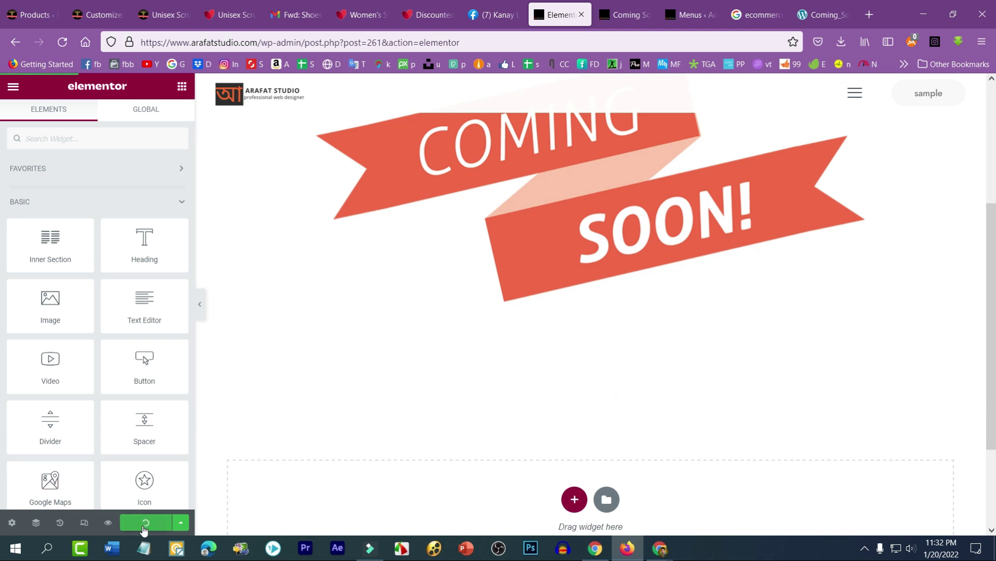
pyautogui.click(623, 14)
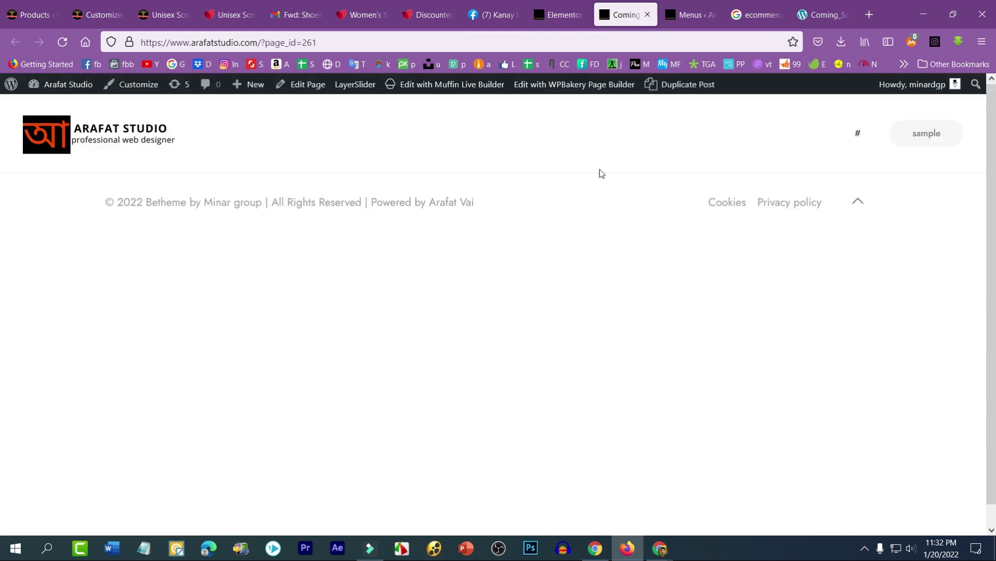
# Reload the live Coming Soon page so the ribbon banner appears
pyautogui.rightClick(559, 274)
pyautogui.click(636, 284)
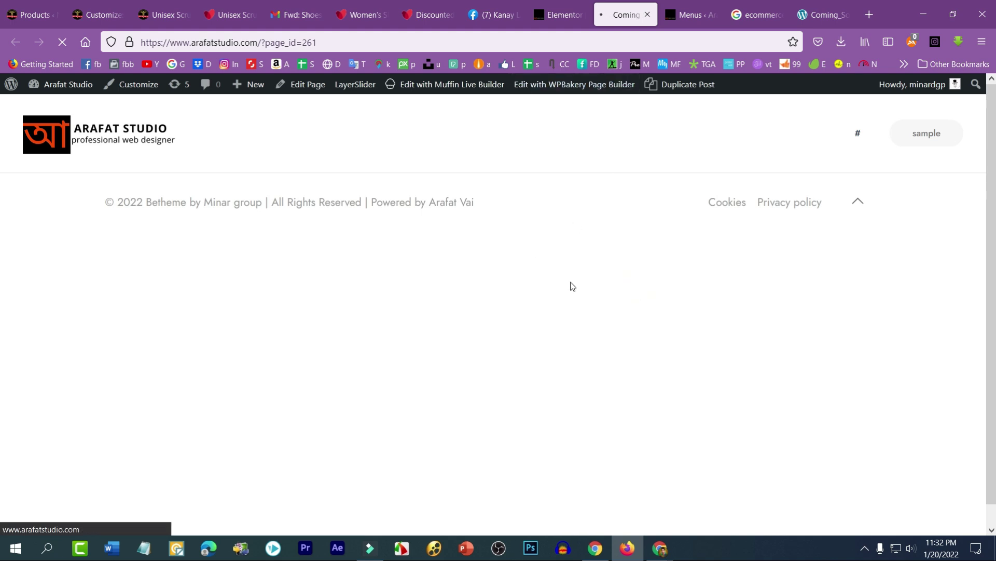
pyautogui.scroll(-2, 581, 340)
pyautogui.scroll(2, 601, 348)
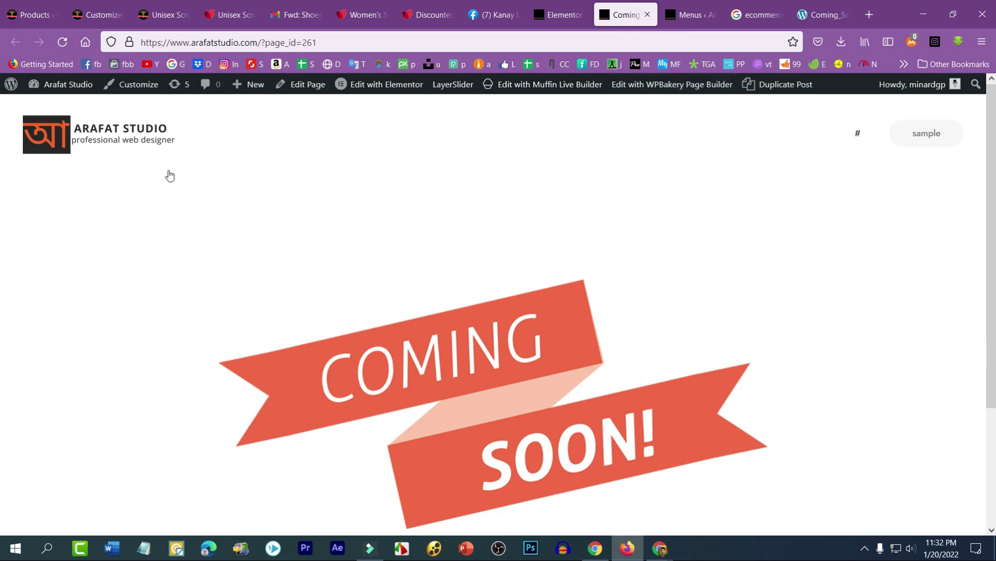
# Remove ?page_id=261 from the address to view the homepage, then return to the Menus page
pyautogui.moveTo(258, 42); pyautogui.dragTo(628, 54)
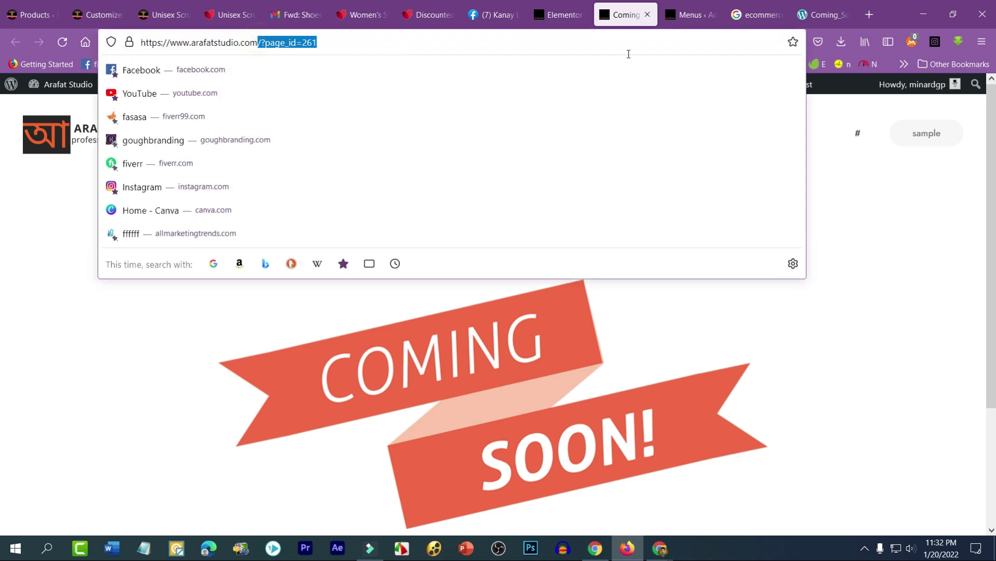
pyautogui.press('BackSpace')
pyautogui.press('Return')
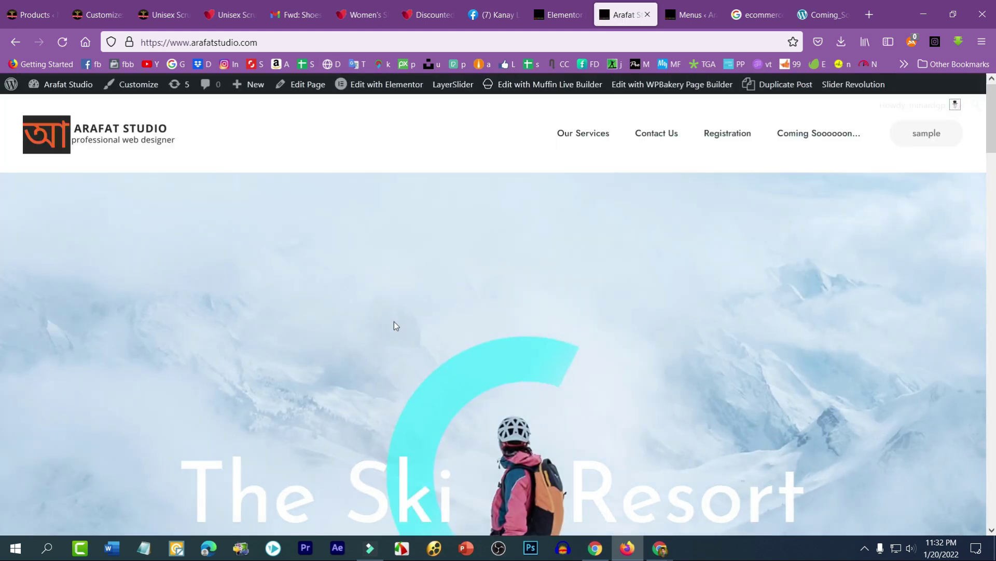
pyautogui.scroll(-5, 396, 325)
pyautogui.scroll(5, 516, 325)
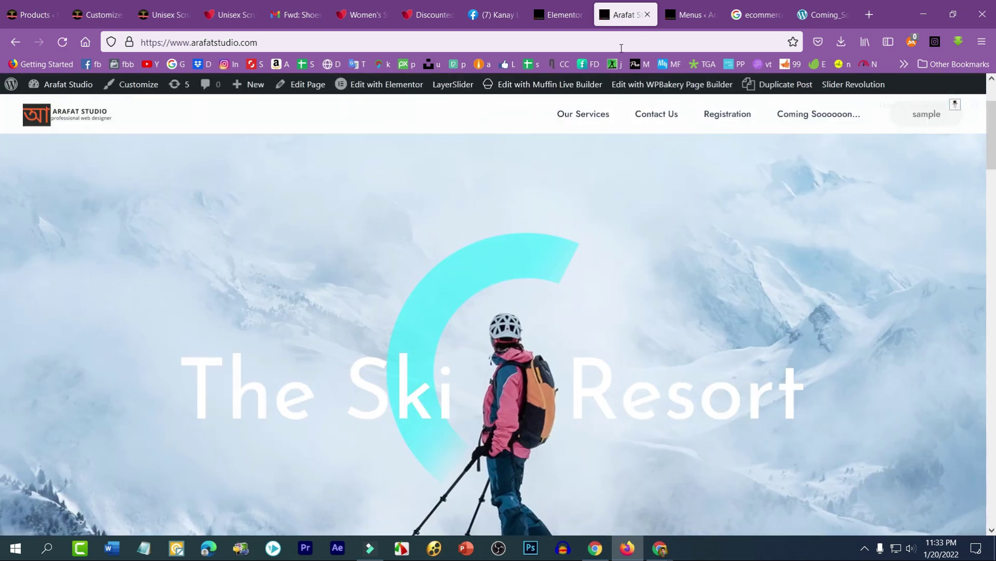
pyautogui.click(566, 18)
pyautogui.click(691, 15)
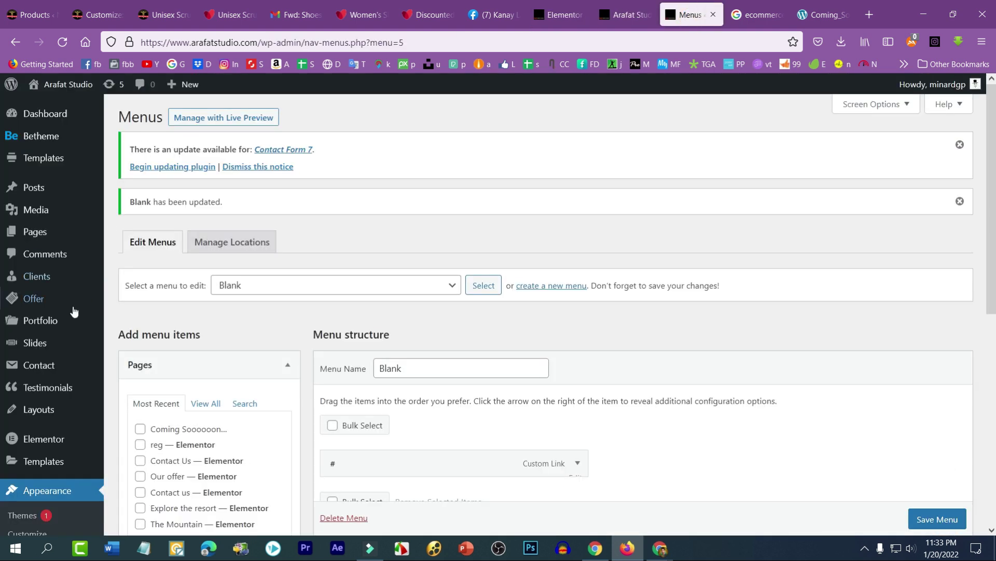
# Choose 'Coming Sooooon...' as the Reading settings homepage, save, and return to the live site tab
pyautogui.scroll(-5, 74, 311)
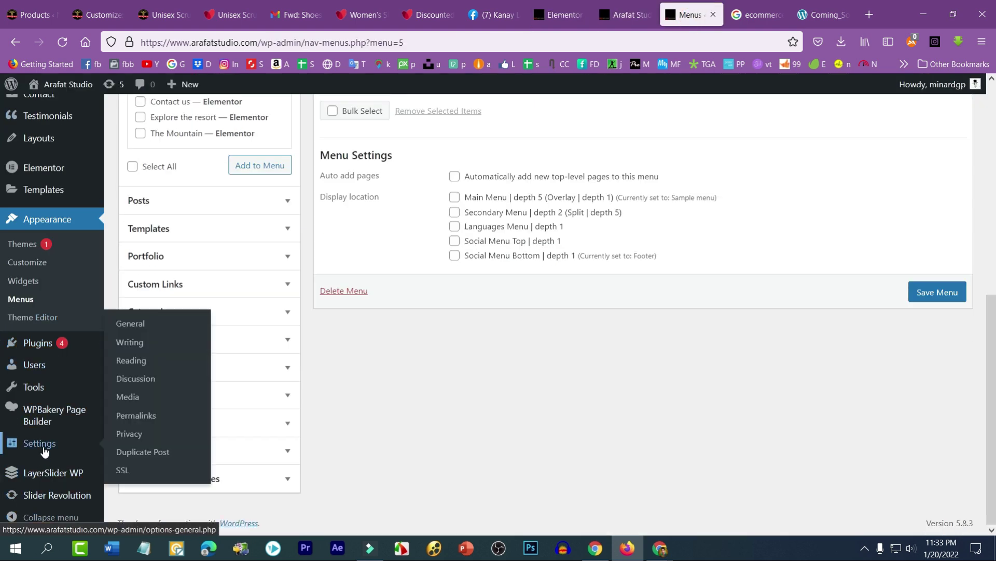
pyautogui.click(130, 361)
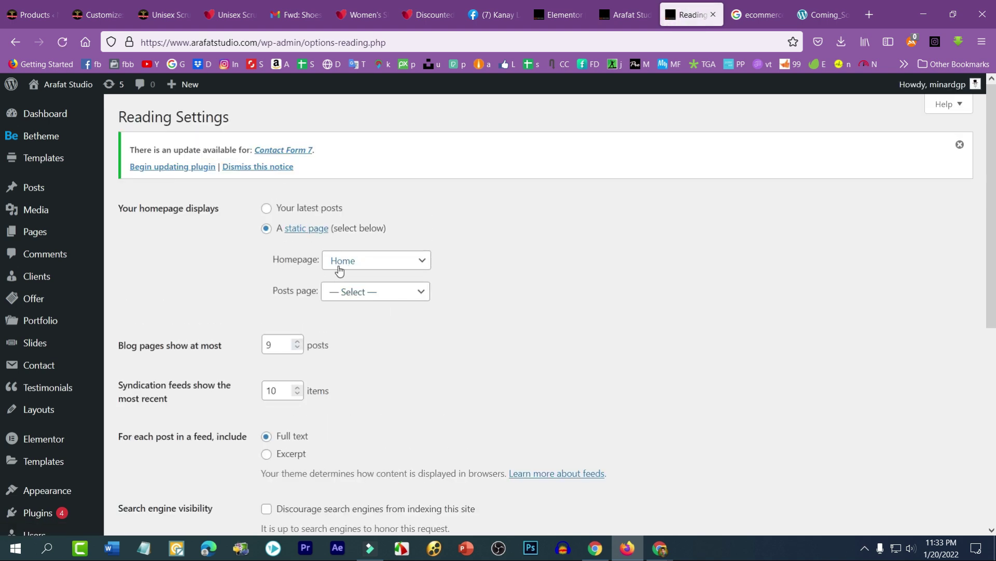
pyautogui.click(348, 267)
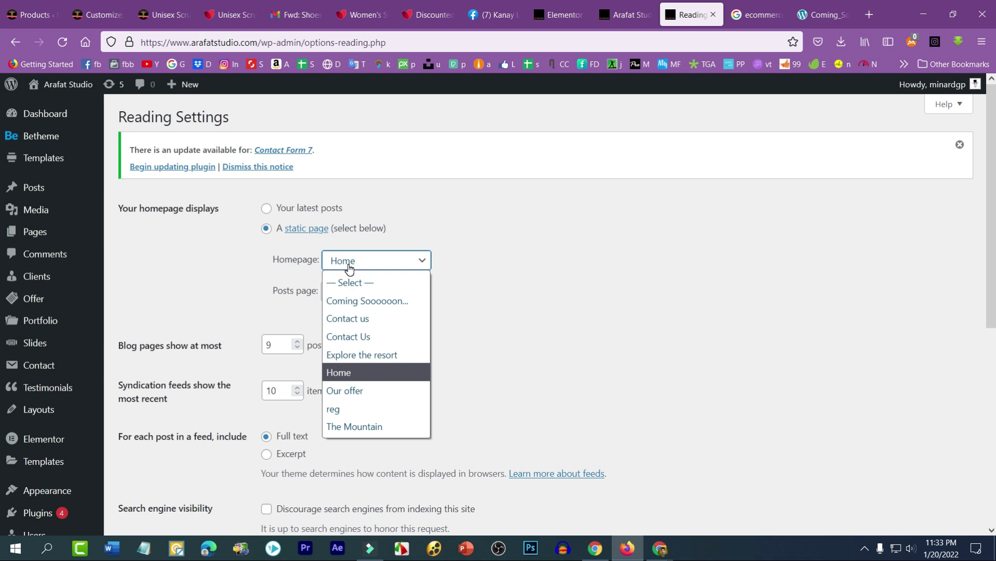
pyautogui.click(365, 301)
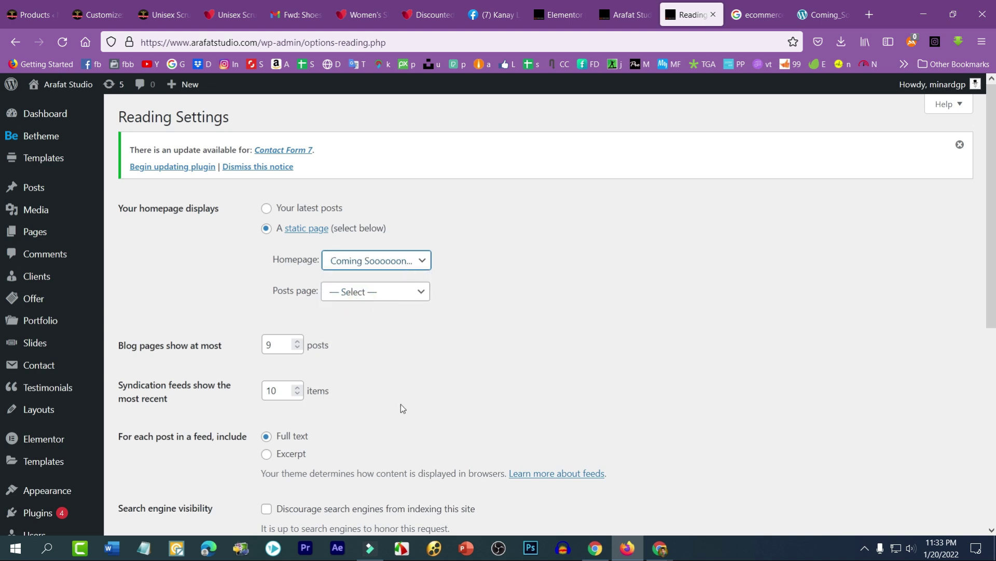
pyautogui.scroll(-5, 364, 431)
pyautogui.scroll(-1, 259, 337)
pyautogui.click(176, 224)
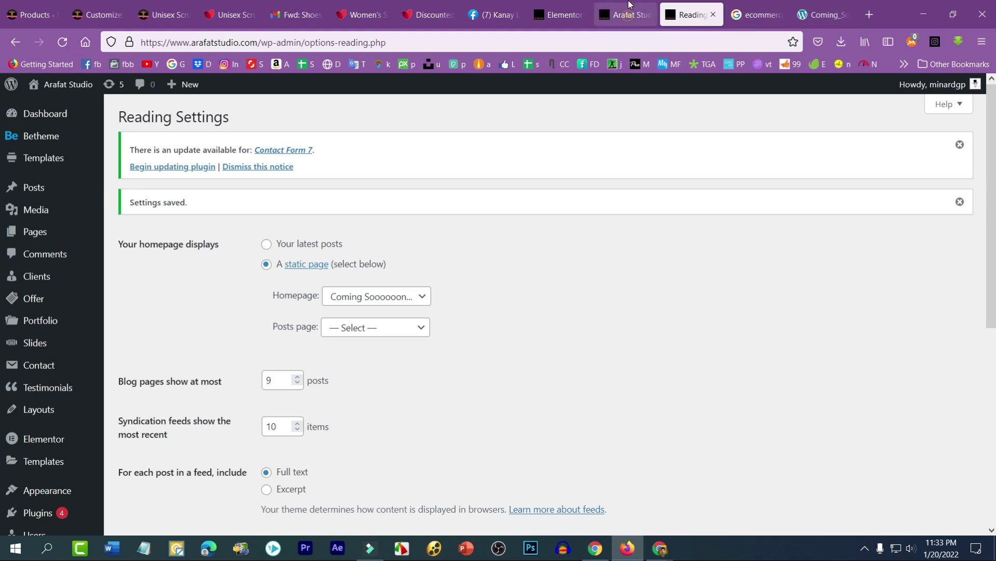
pyautogui.click(626, 15)
pyautogui.rightClick(598, 218)
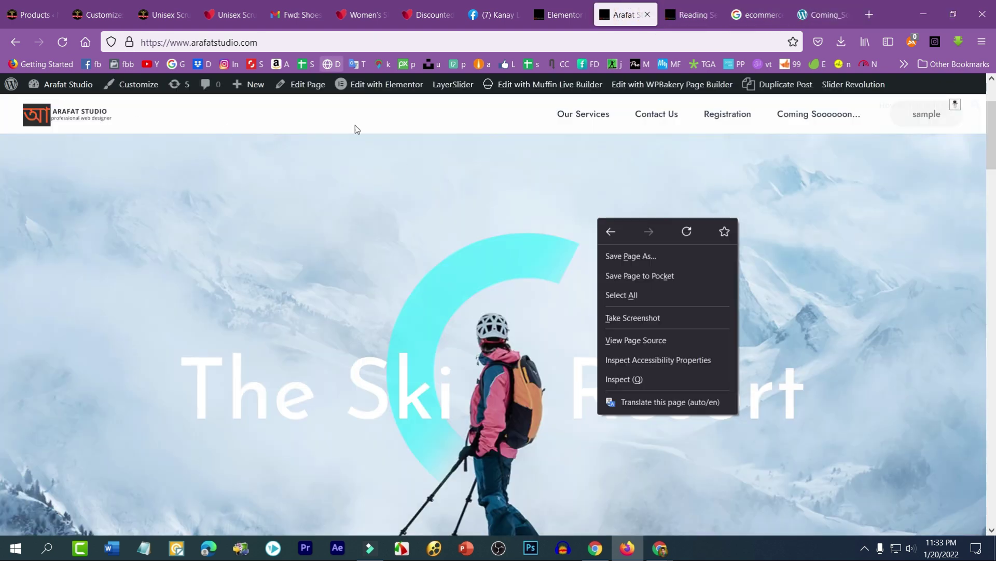
# Reload the live site and scroll to confirm the Coming Soon ribbon banner appears
pyautogui.click(686, 231)
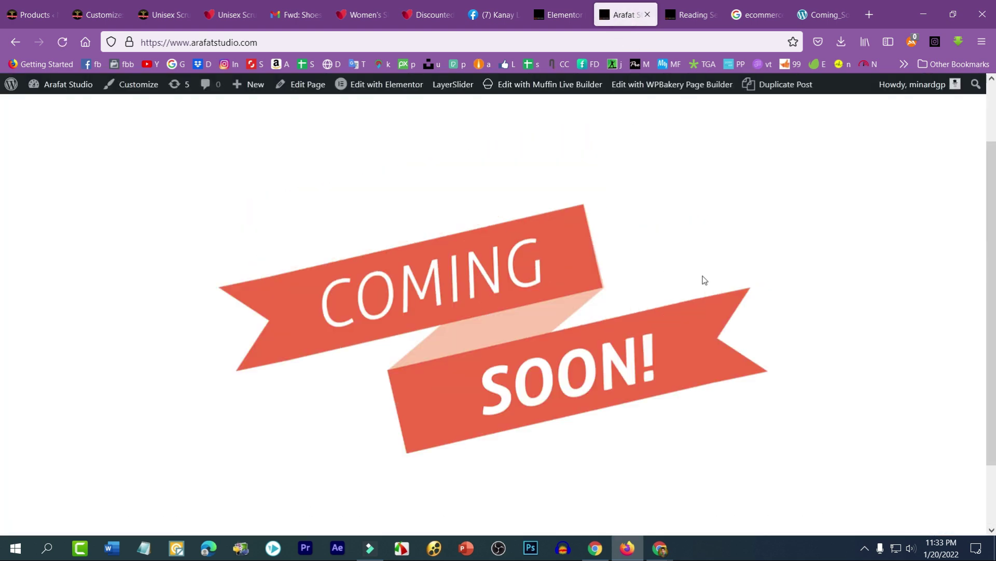
pyautogui.scroll(-2, 618, 283)
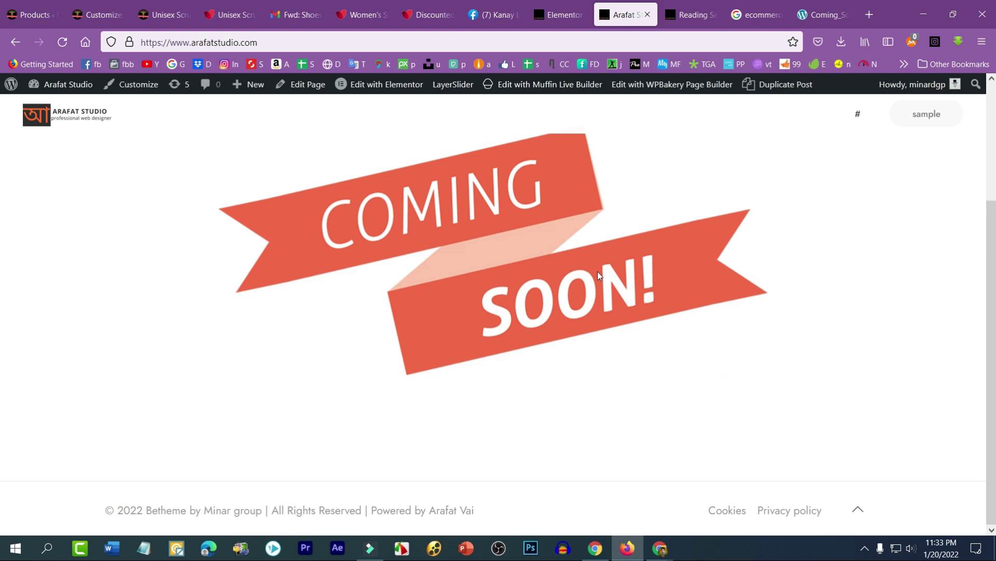
pyautogui.scroll(3, 602, 275)
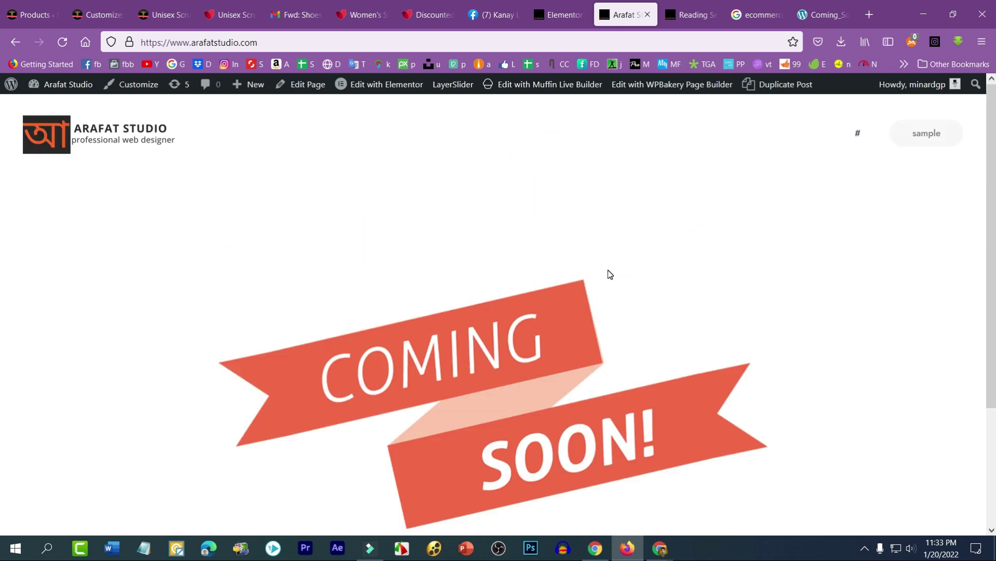
pyautogui.scroll(-3, 618, 274)
pyautogui.scroll(3, 623, 275)
pyautogui.scroll(-2, 625, 270)
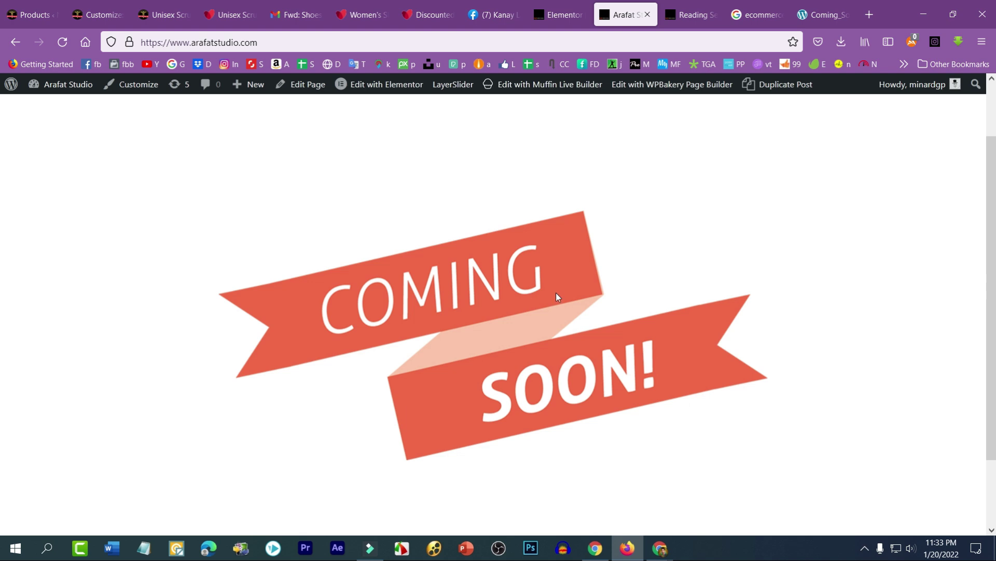
pyautogui.scroll(2, 609, 244)
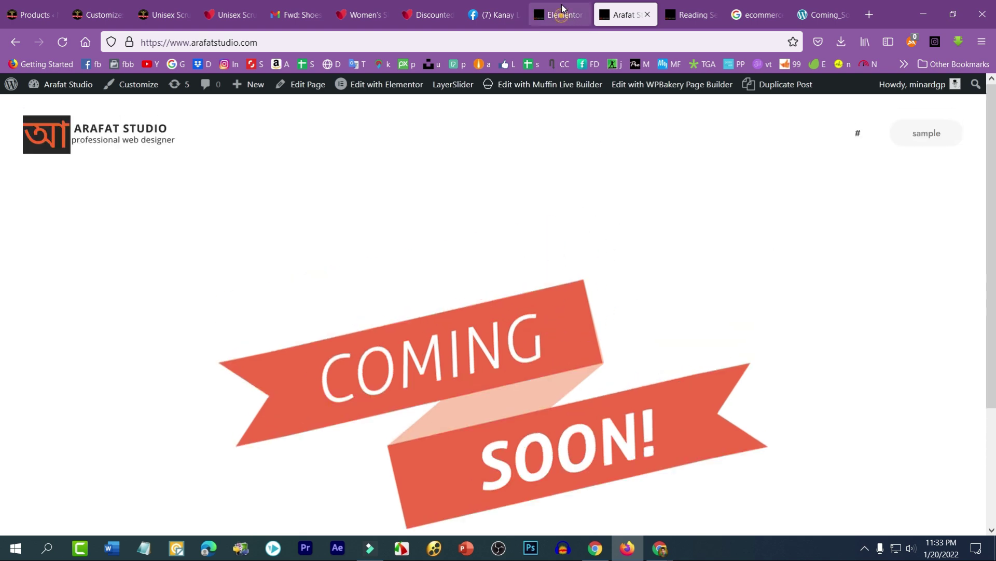
# Close the Elementor editor tab and go back to the Reading settings page
pyautogui.click(561, 15)
pyautogui.click(581, 15)
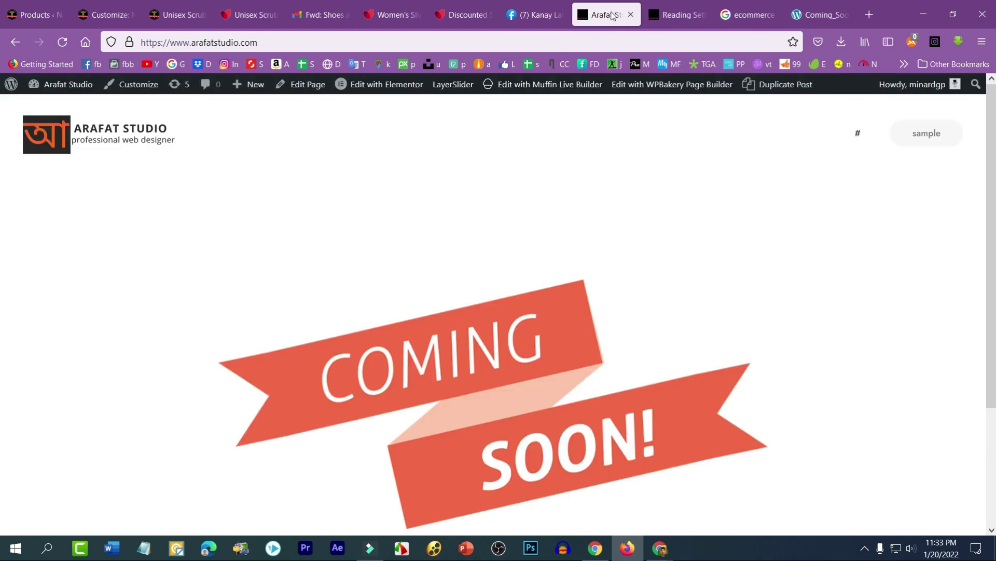
pyautogui.click(677, 15)
pyautogui.moveTo(34, 231)
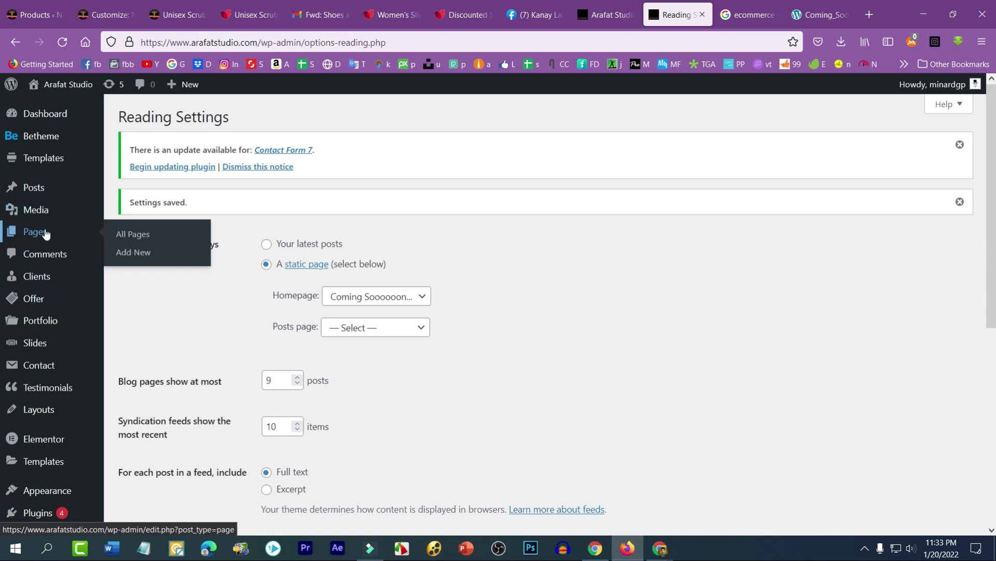
# From All Pages, open the old Home page's View link in a new tab
pyautogui.click(129, 234)
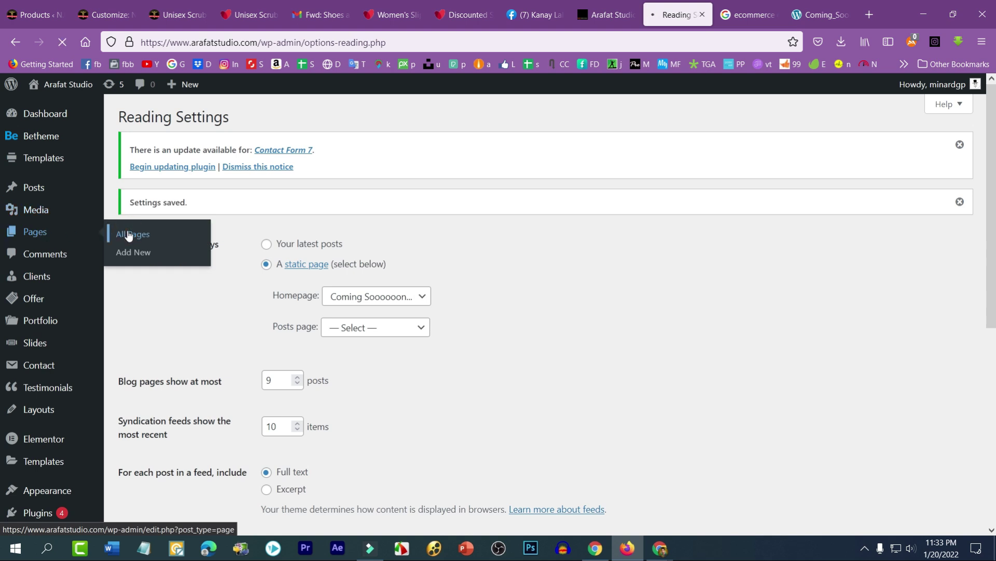
pyautogui.scroll(-2, 239, 363)
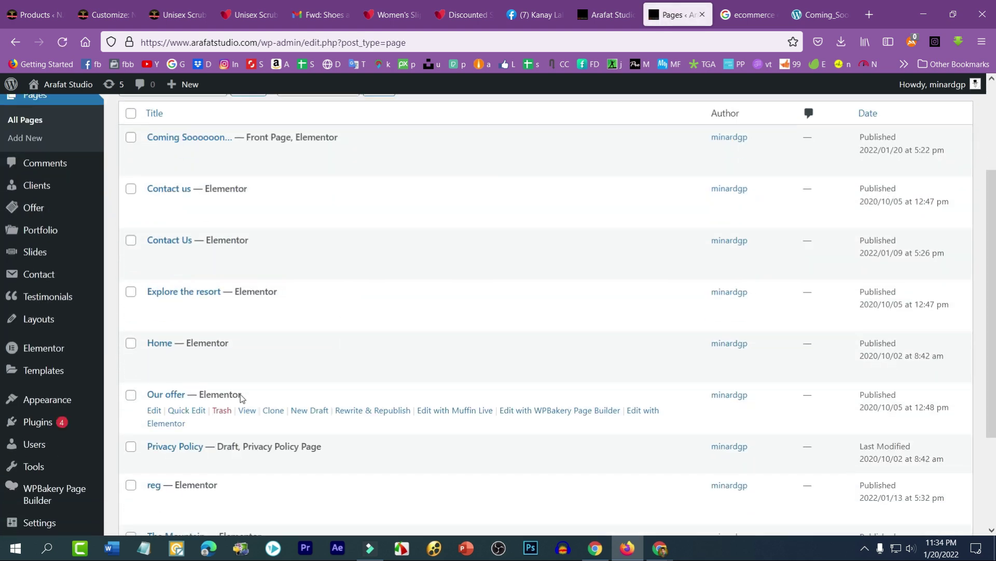
pyautogui.scroll(-3, 266, 350)
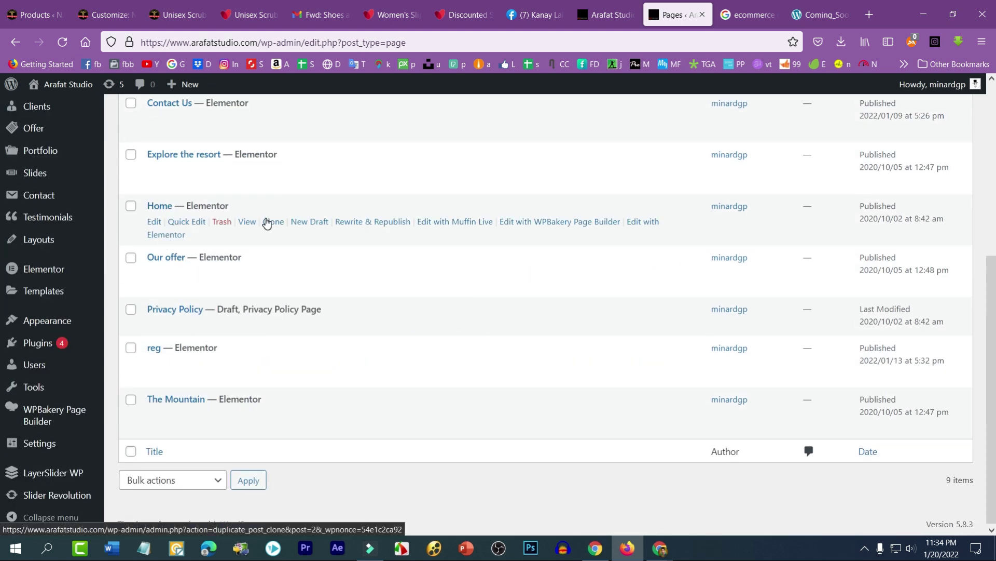
pyautogui.rightClick(247, 222)
pyautogui.click(310, 236)
pyautogui.click(697, 5)
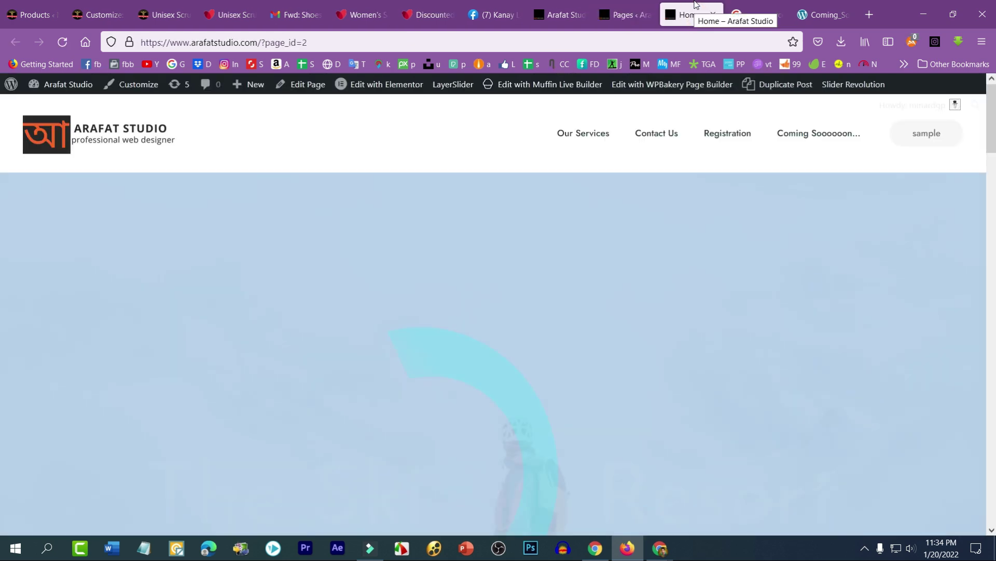
# Scroll through the old Home page with The Ski Resort hero and navigation menu
pyautogui.scroll(-5, 463, 281)
pyautogui.scroll(-5, 464, 281)
pyautogui.scroll(-5, 483, 276)
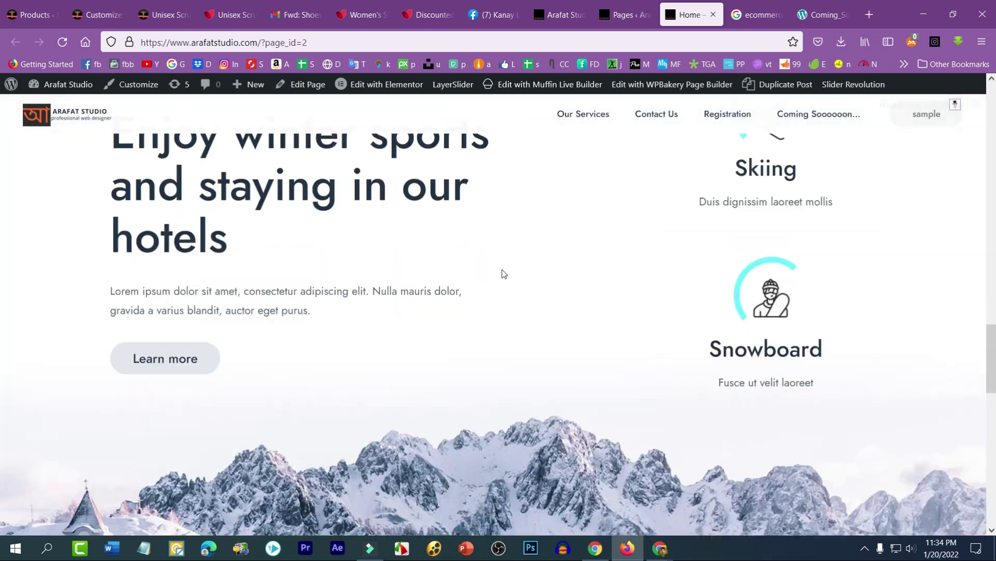
pyautogui.scroll(-5, 503, 273)
pyautogui.scroll(-5, 509, 271)
pyautogui.scroll(-5, 512, 270)
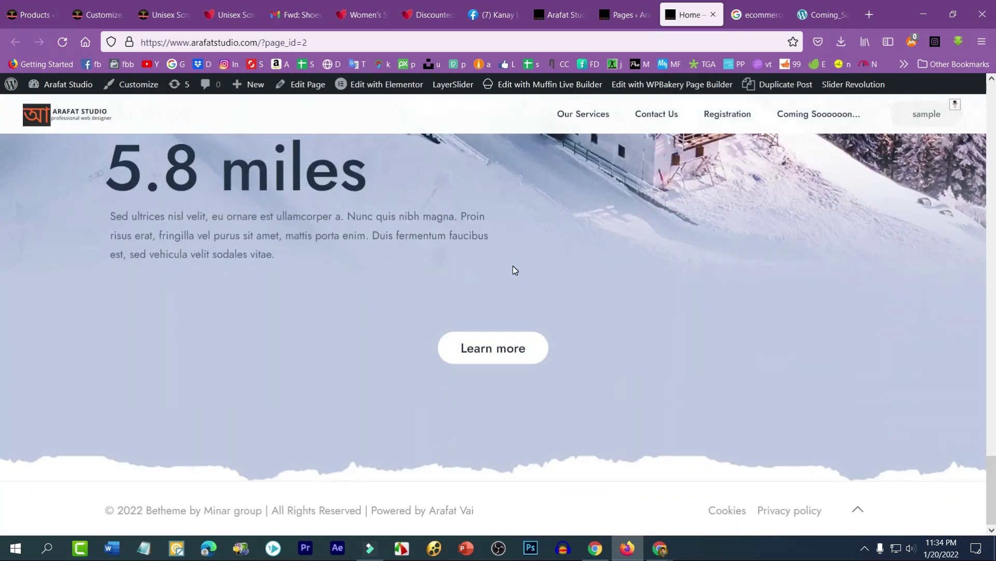
pyautogui.press('Home')
pyautogui.scroll(-5, 514, 260)
pyautogui.scroll(-5, 515, 258)
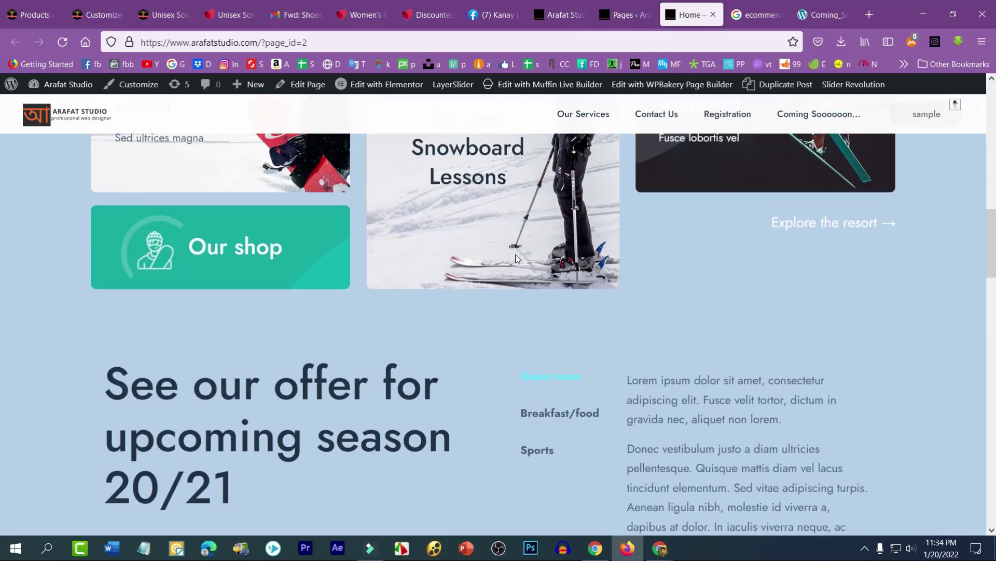
pyautogui.scroll(10, 517, 258)
pyautogui.scroll(6, 487, 177)
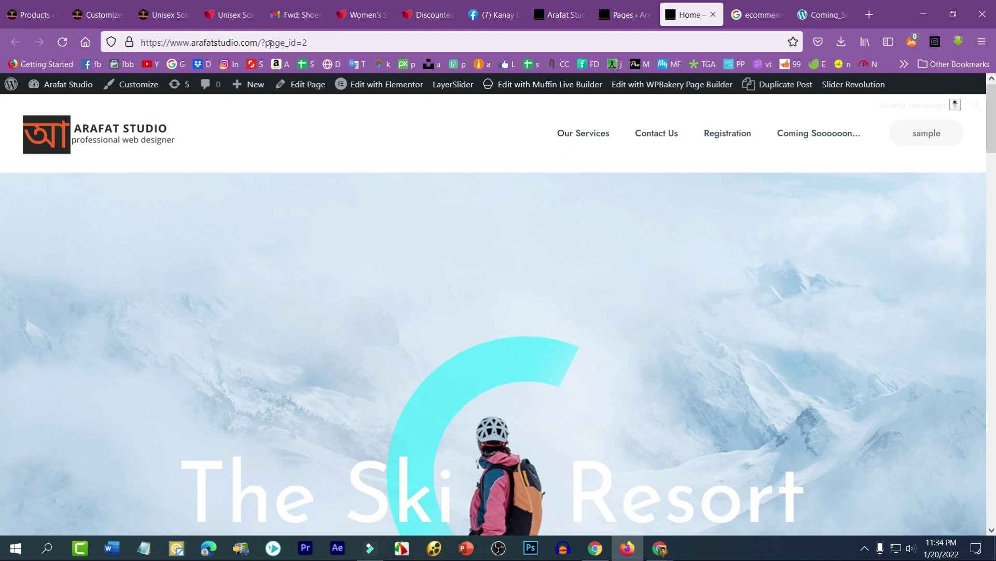
# Open the site front page from the logo link in a new tab to view the banner
pyautogui.moveTo(322, 42); pyautogui.dragTo(142, 42)
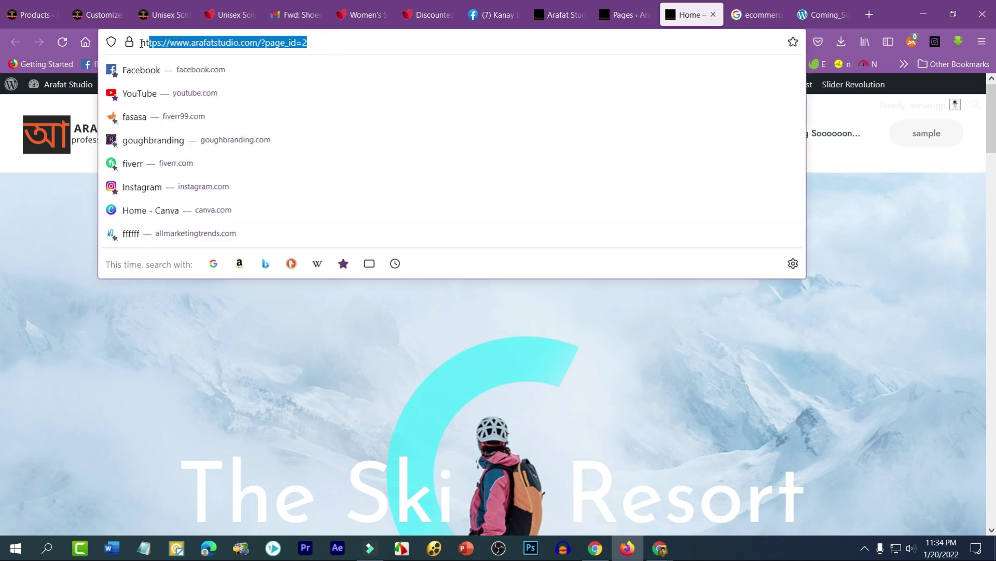
pyautogui.click(45, 295)
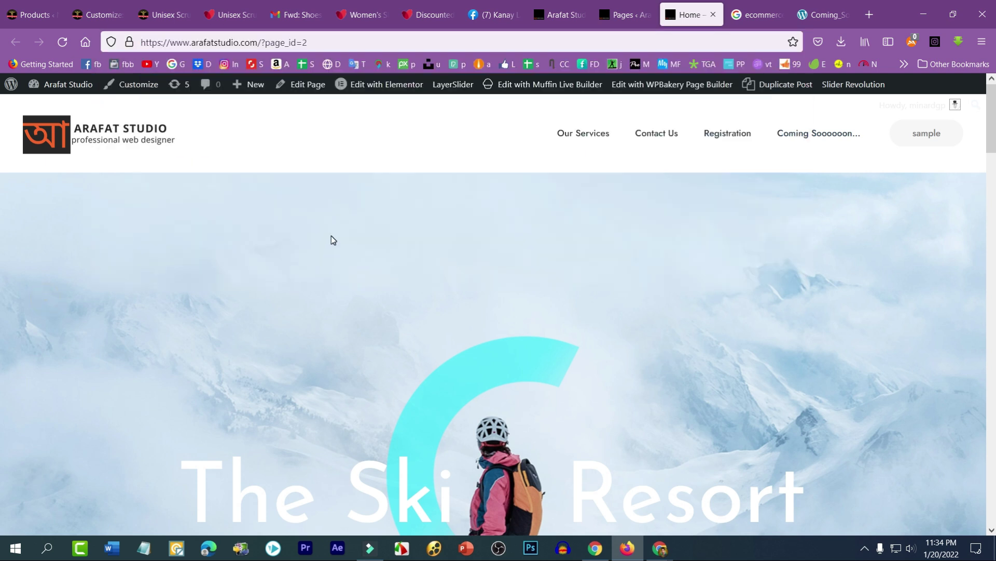
pyautogui.rightClick(128, 131)
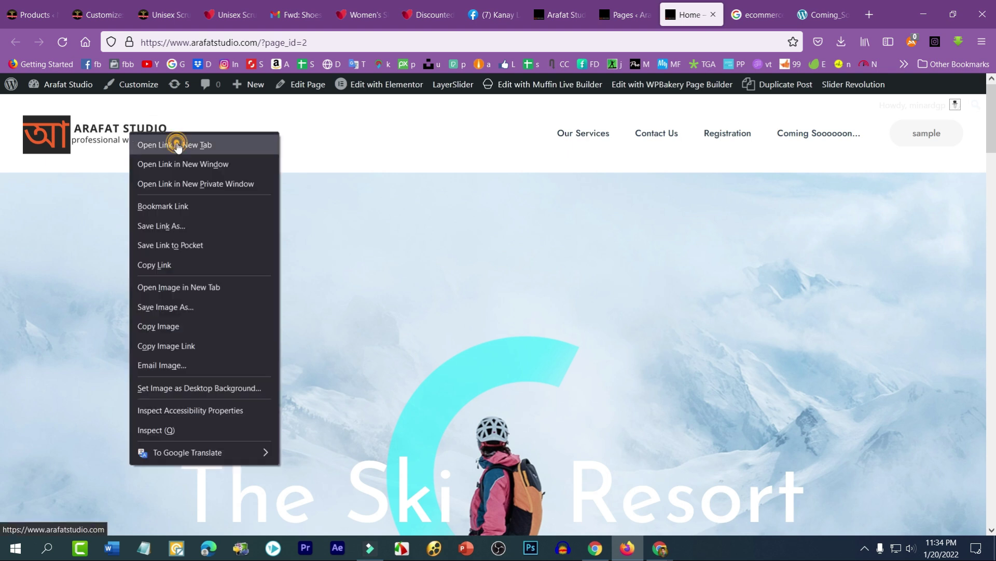
pyautogui.click(174, 141)
pyautogui.click(706, 15)
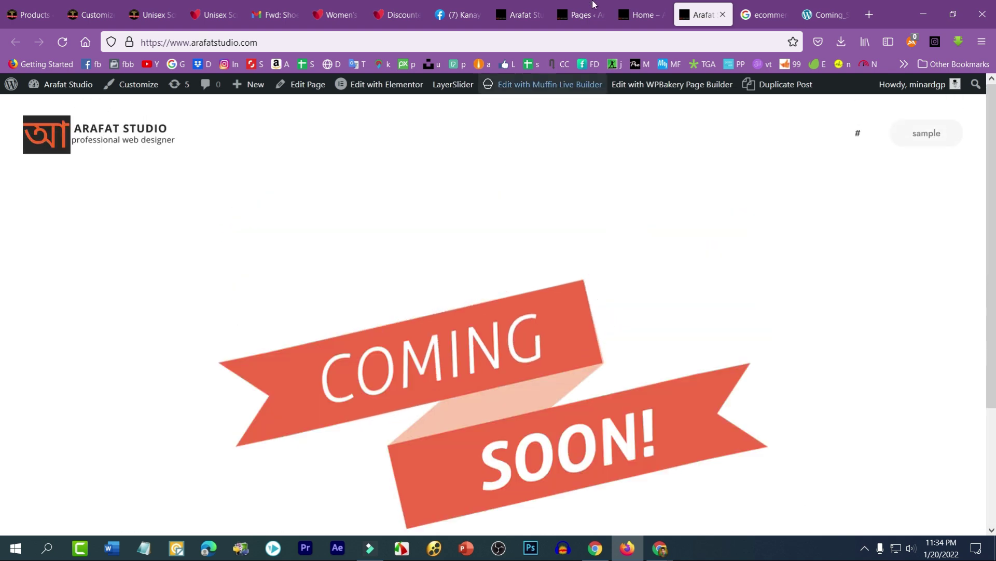
# Return to the old ski-resort Home page tab and scroll through it for comparison
pyautogui.click(642, 14)
pyautogui.scroll(-5, 280, 216)
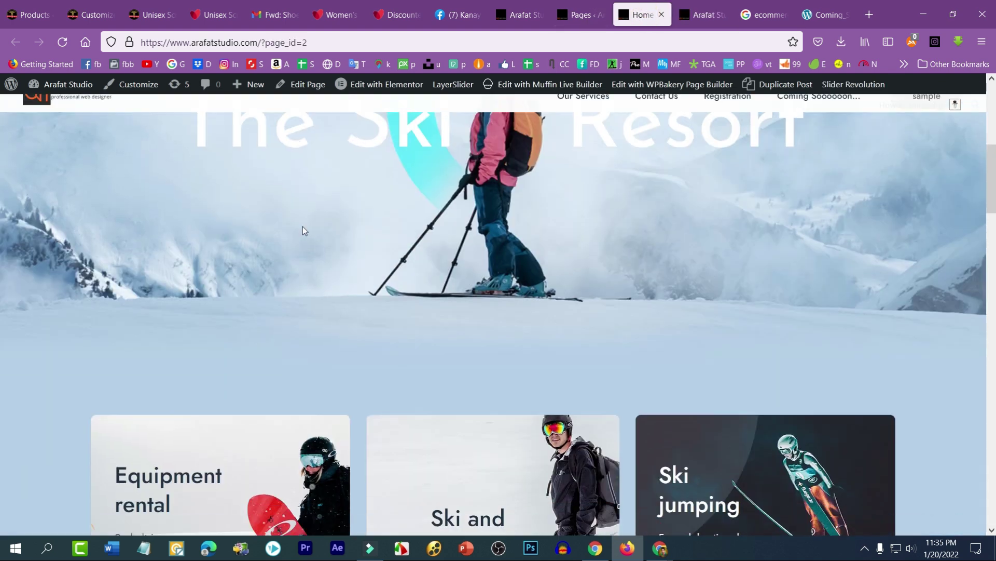
pyautogui.scroll(5, 389, 270)
pyautogui.scroll(-5, 519, 319)
pyautogui.scroll(-10, 561, 333)
pyautogui.scroll(-5, 597, 345)
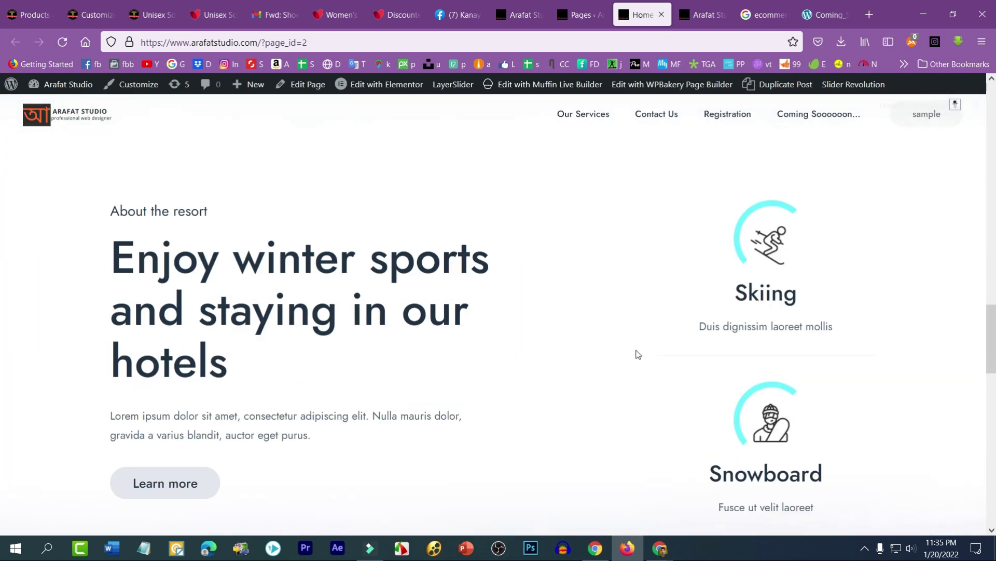
pyautogui.scroll(-5, 485, 322)
pyautogui.scroll(-10, 782, 327)
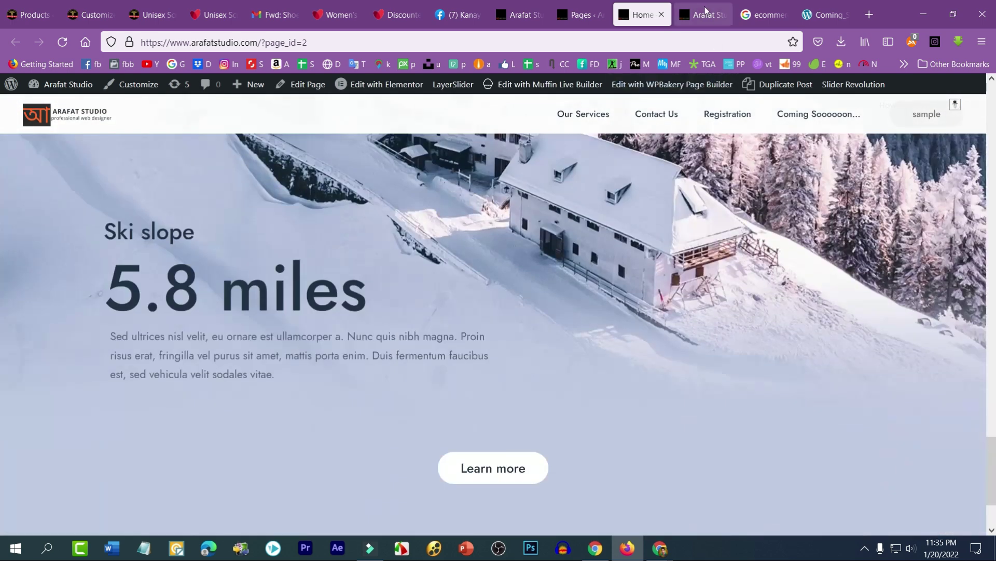
pyautogui.scroll(5, 442, 275)
pyautogui.scroll(5, 488, 291)
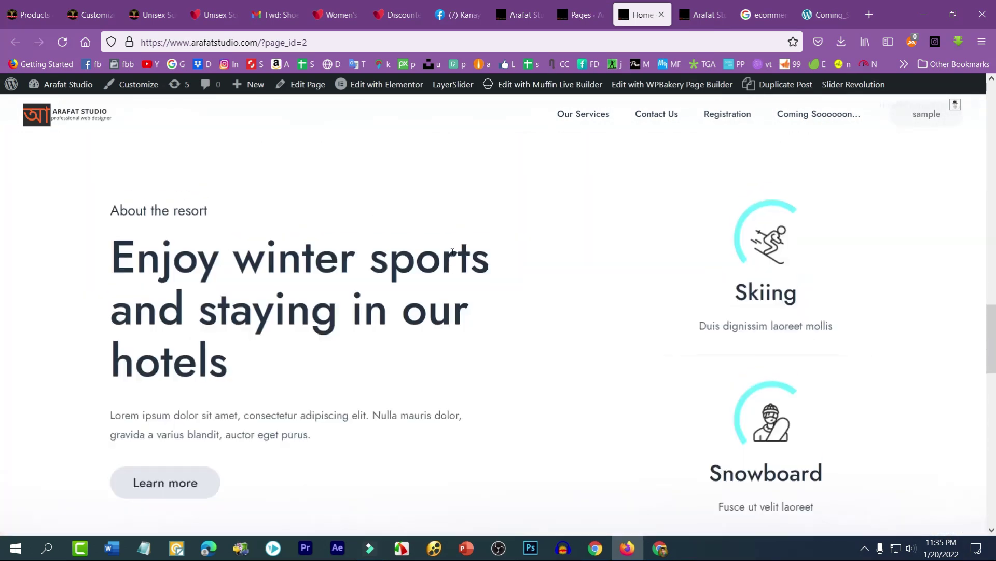
pyautogui.scroll(5, 539, 336)
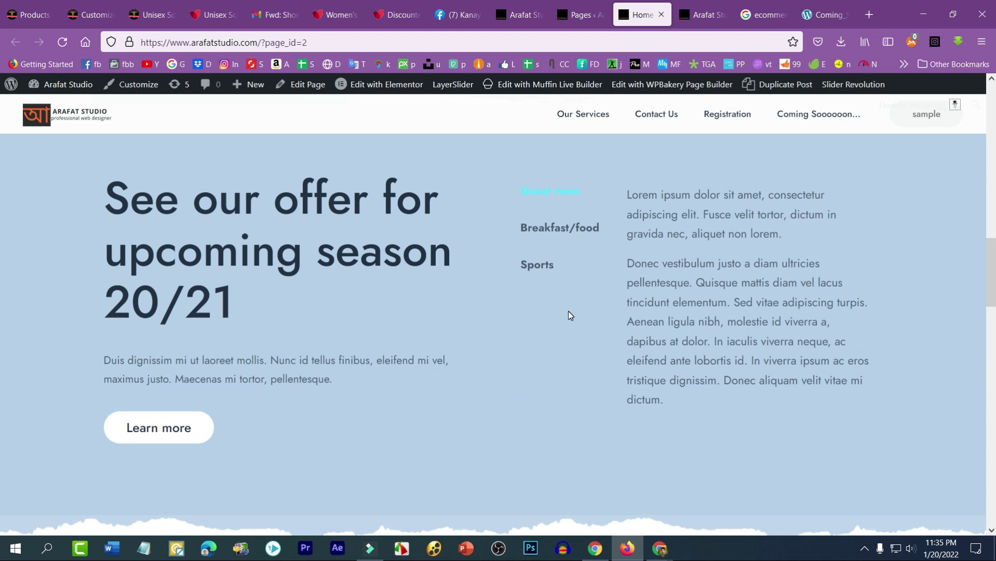
pyautogui.scroll(4, 383, 267)
pyautogui.scroll(5, 364, 275)
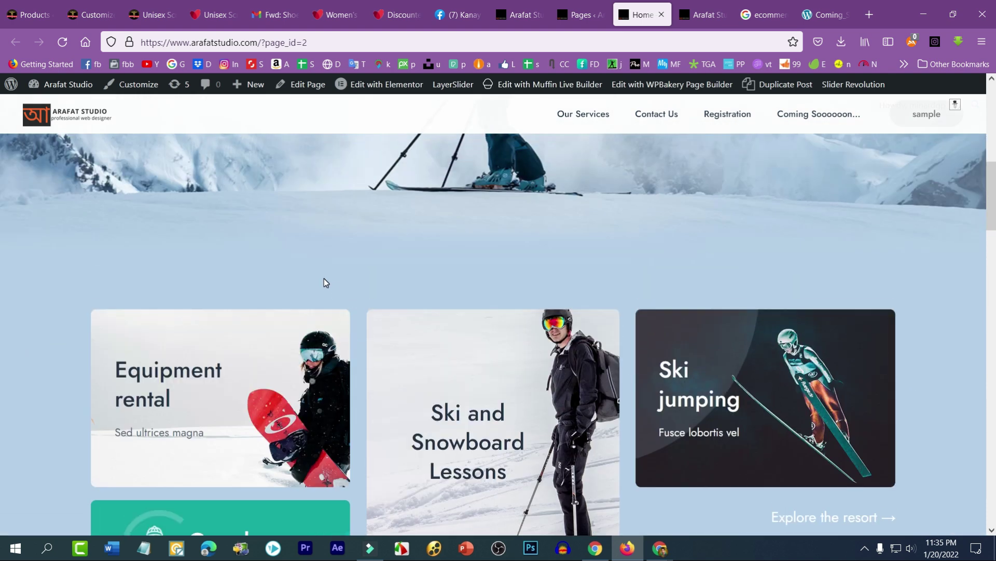